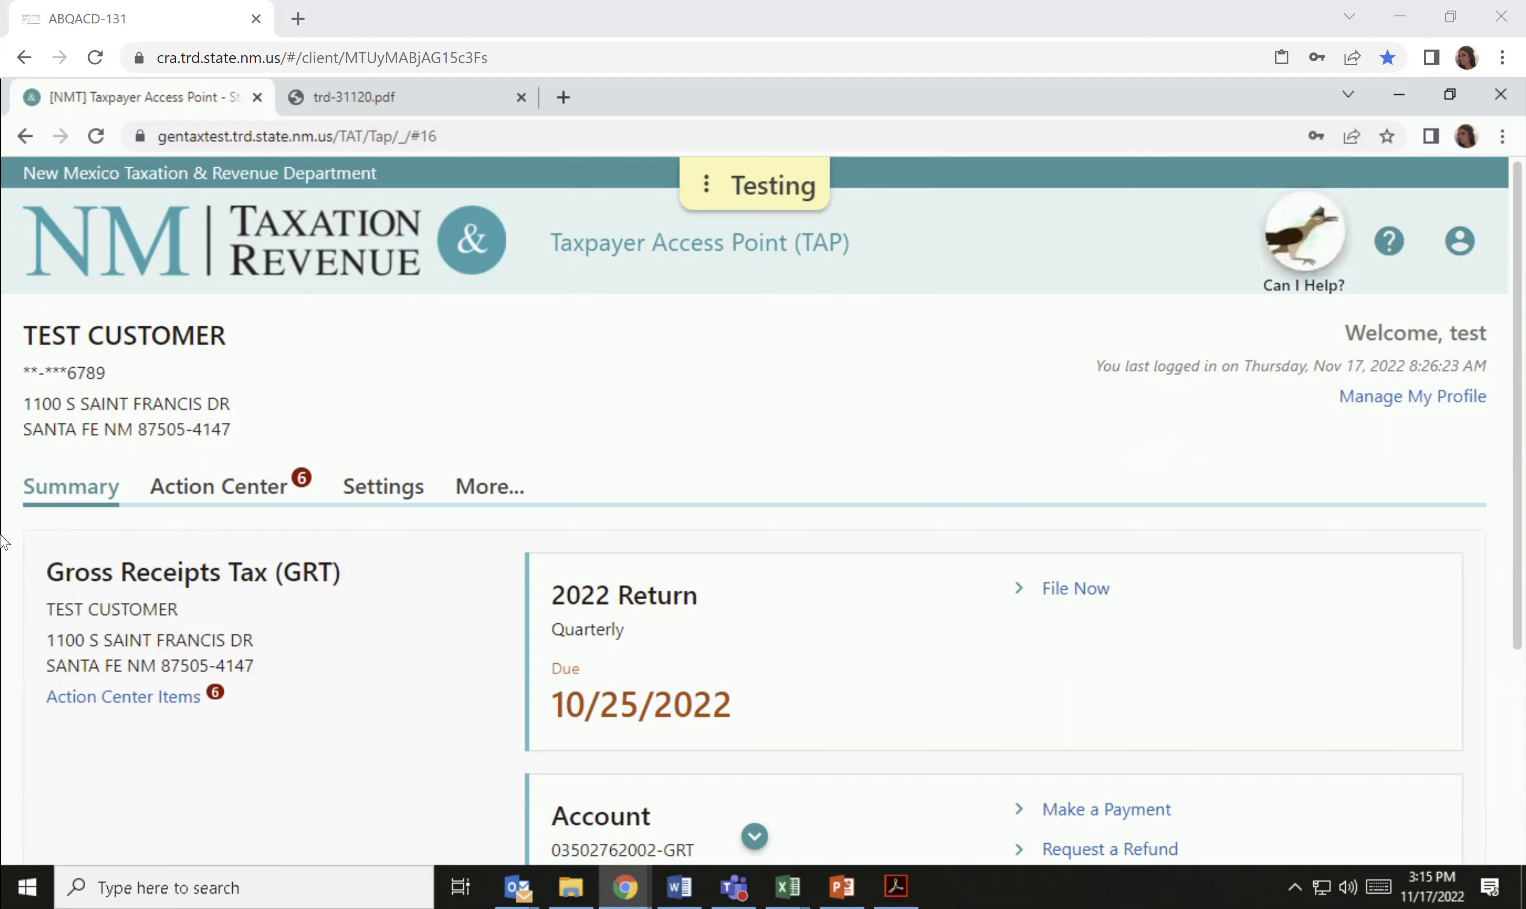
Open the Resident Preference Certification application from the Gross Receipts Tax account's additional options and review its introduction.
scroll(36, 315, down, 1)
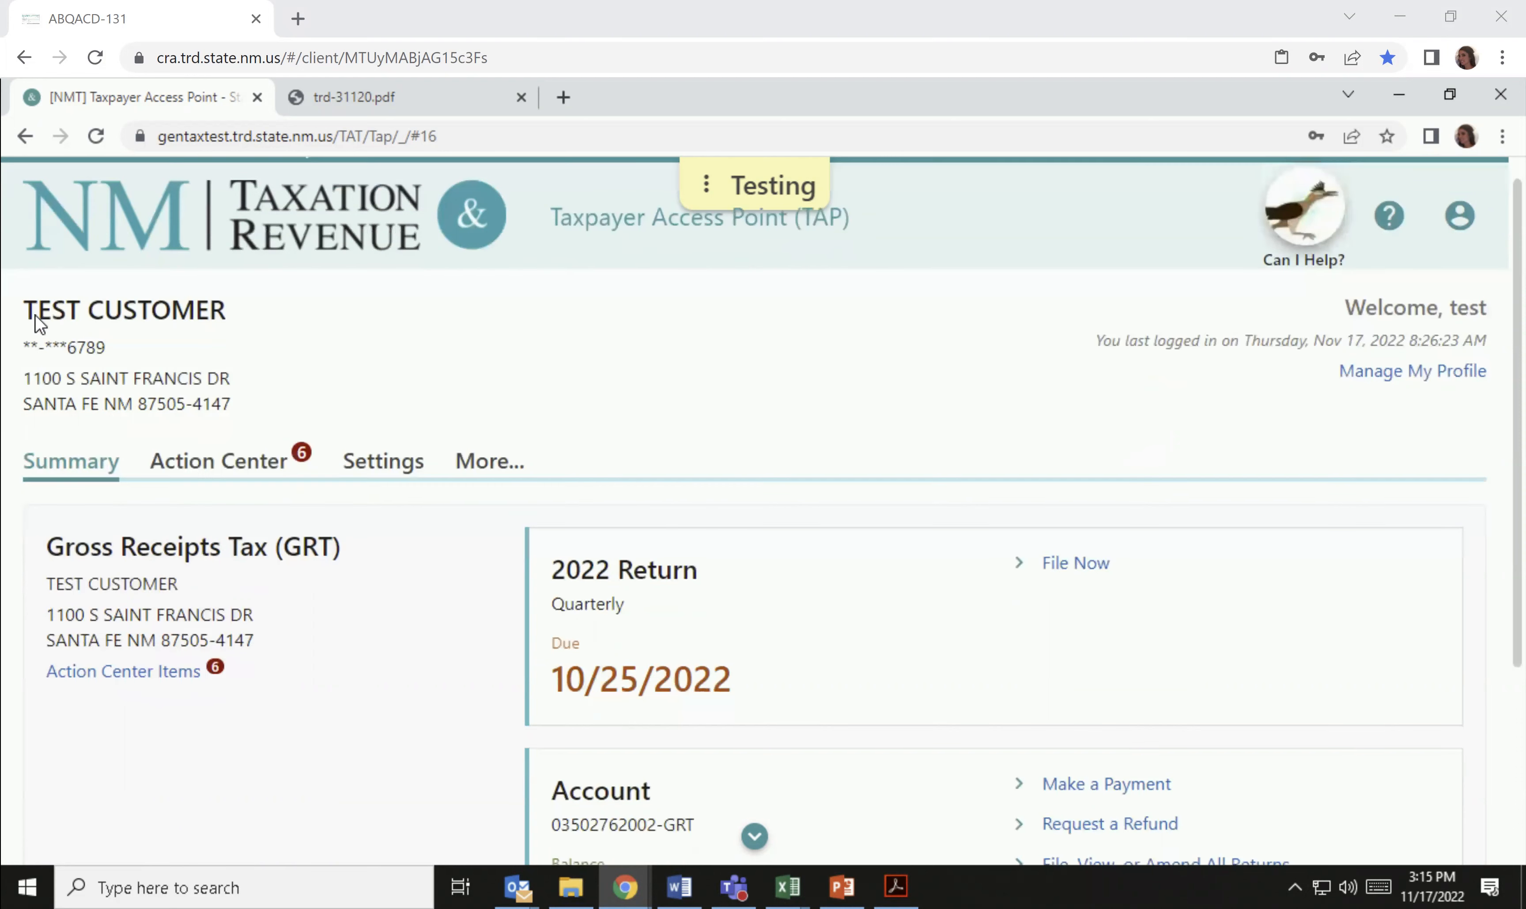
scroll(35, 315, down, 5)
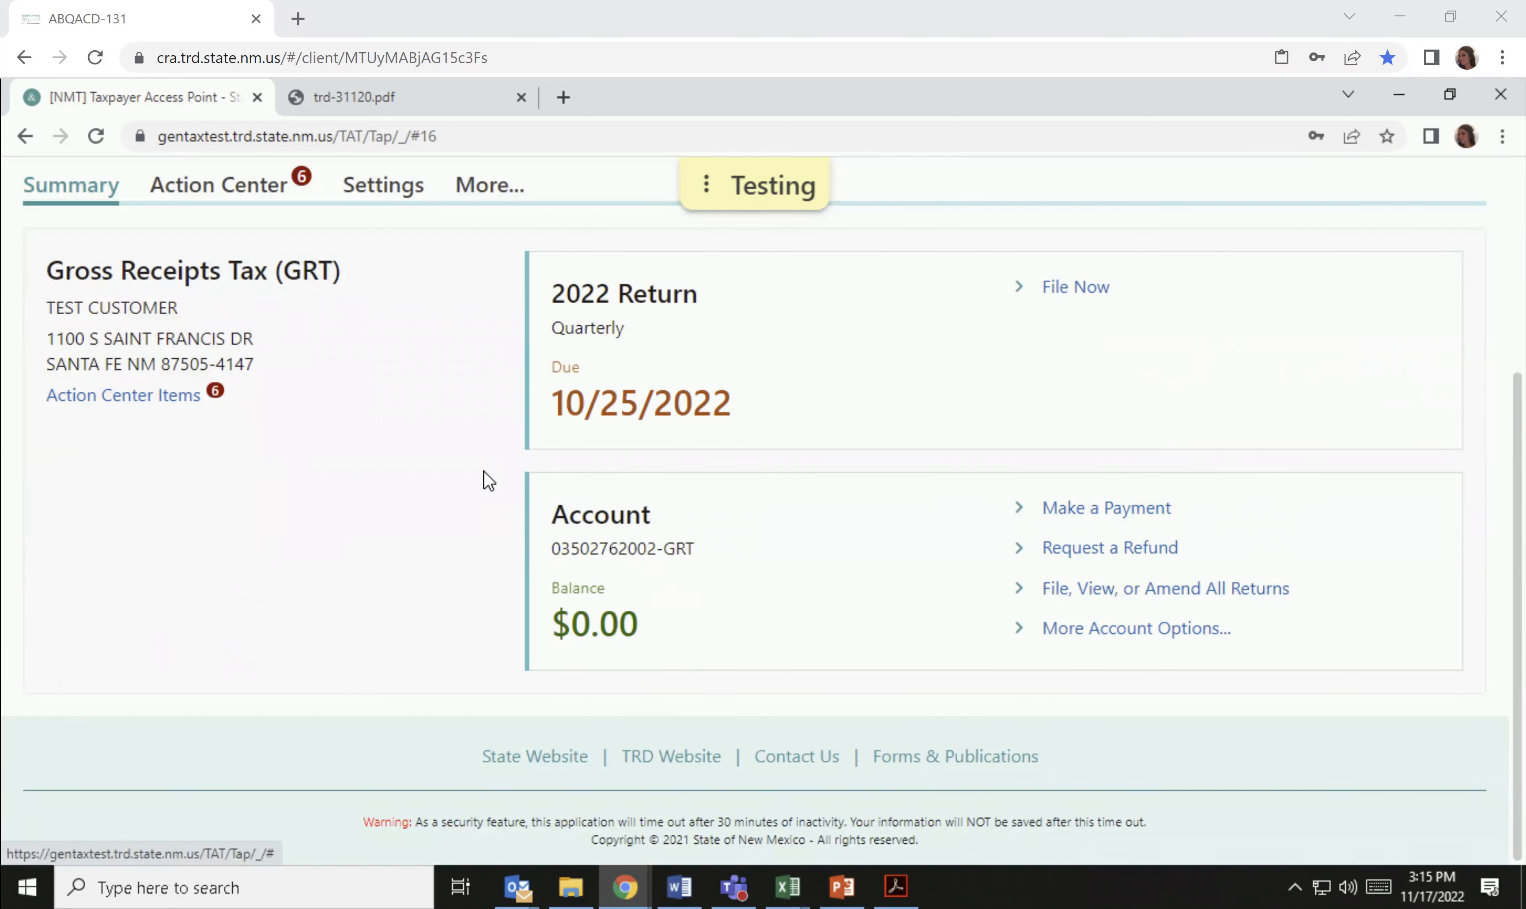
click(1127, 638)
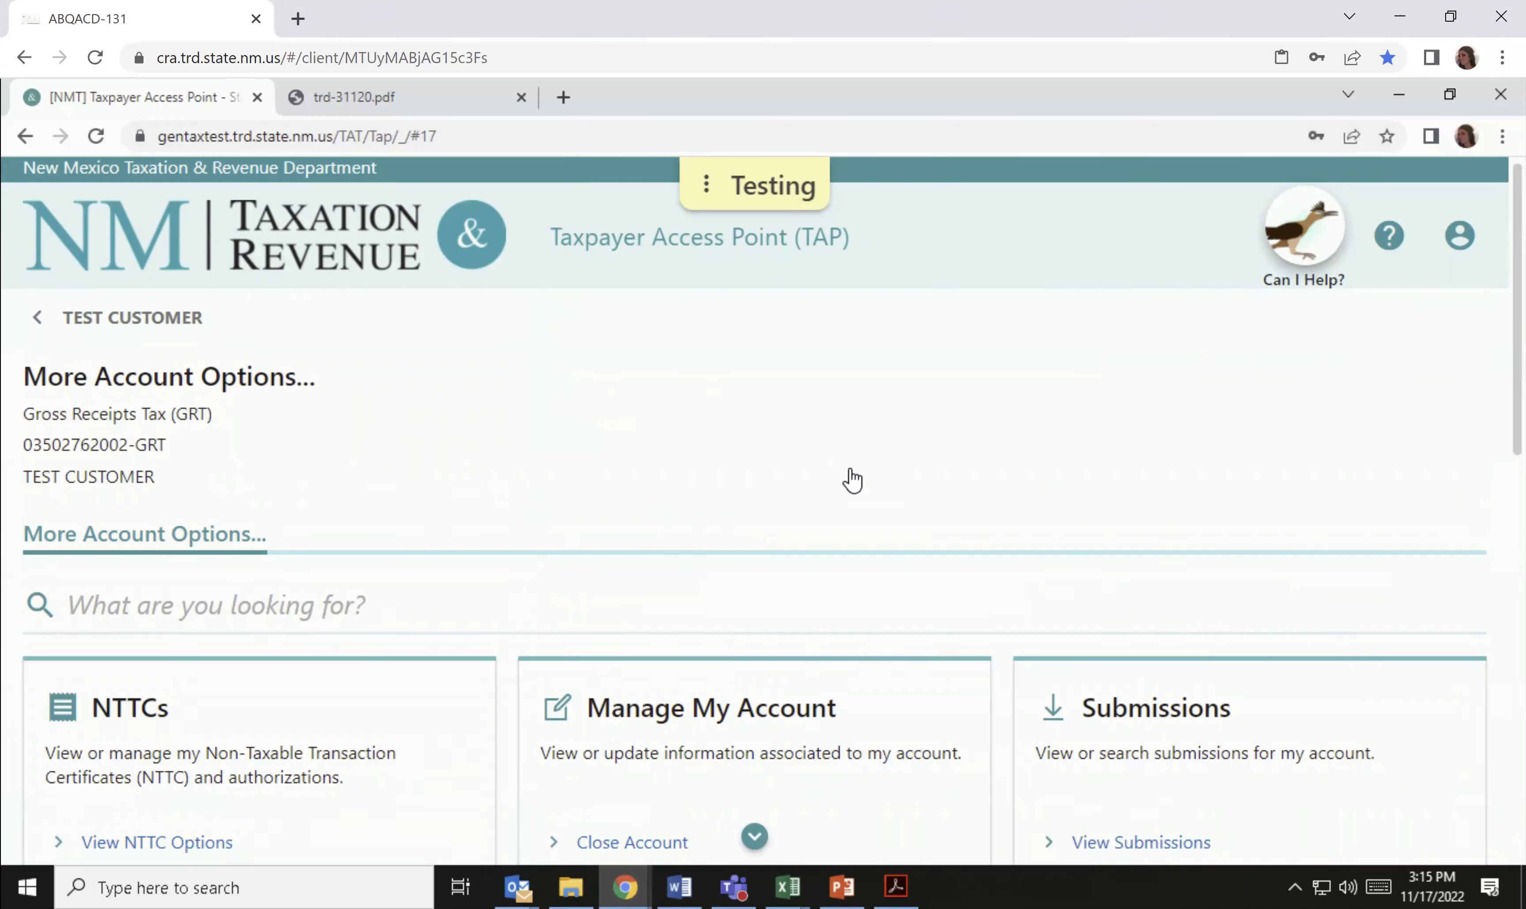
scroll(851, 469, down, 6)
scroll(759, 651, down, 6)
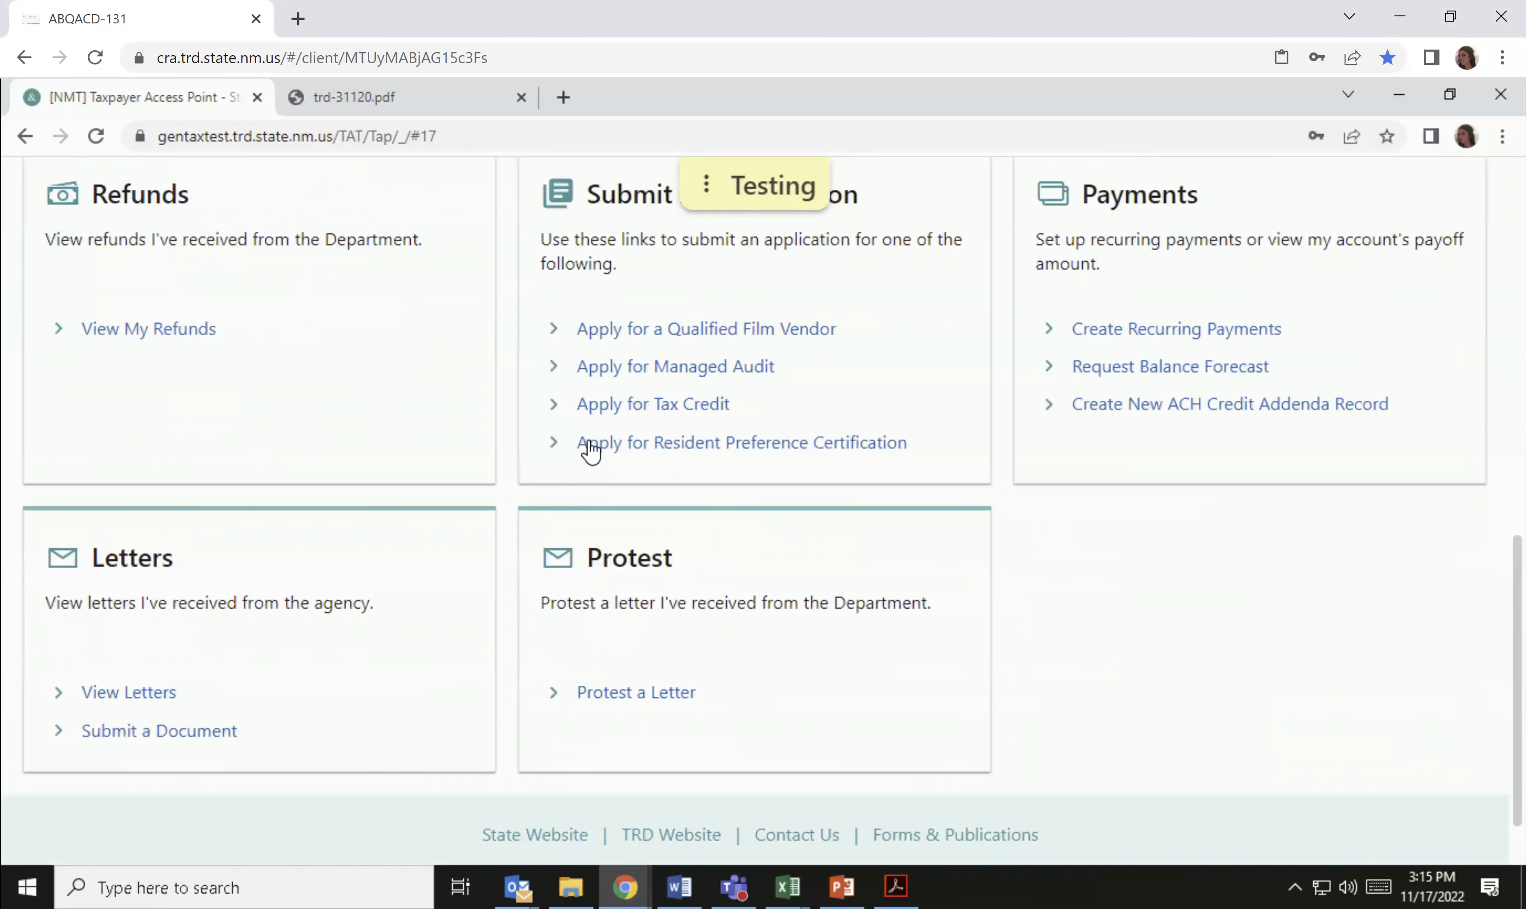
click(777, 454)
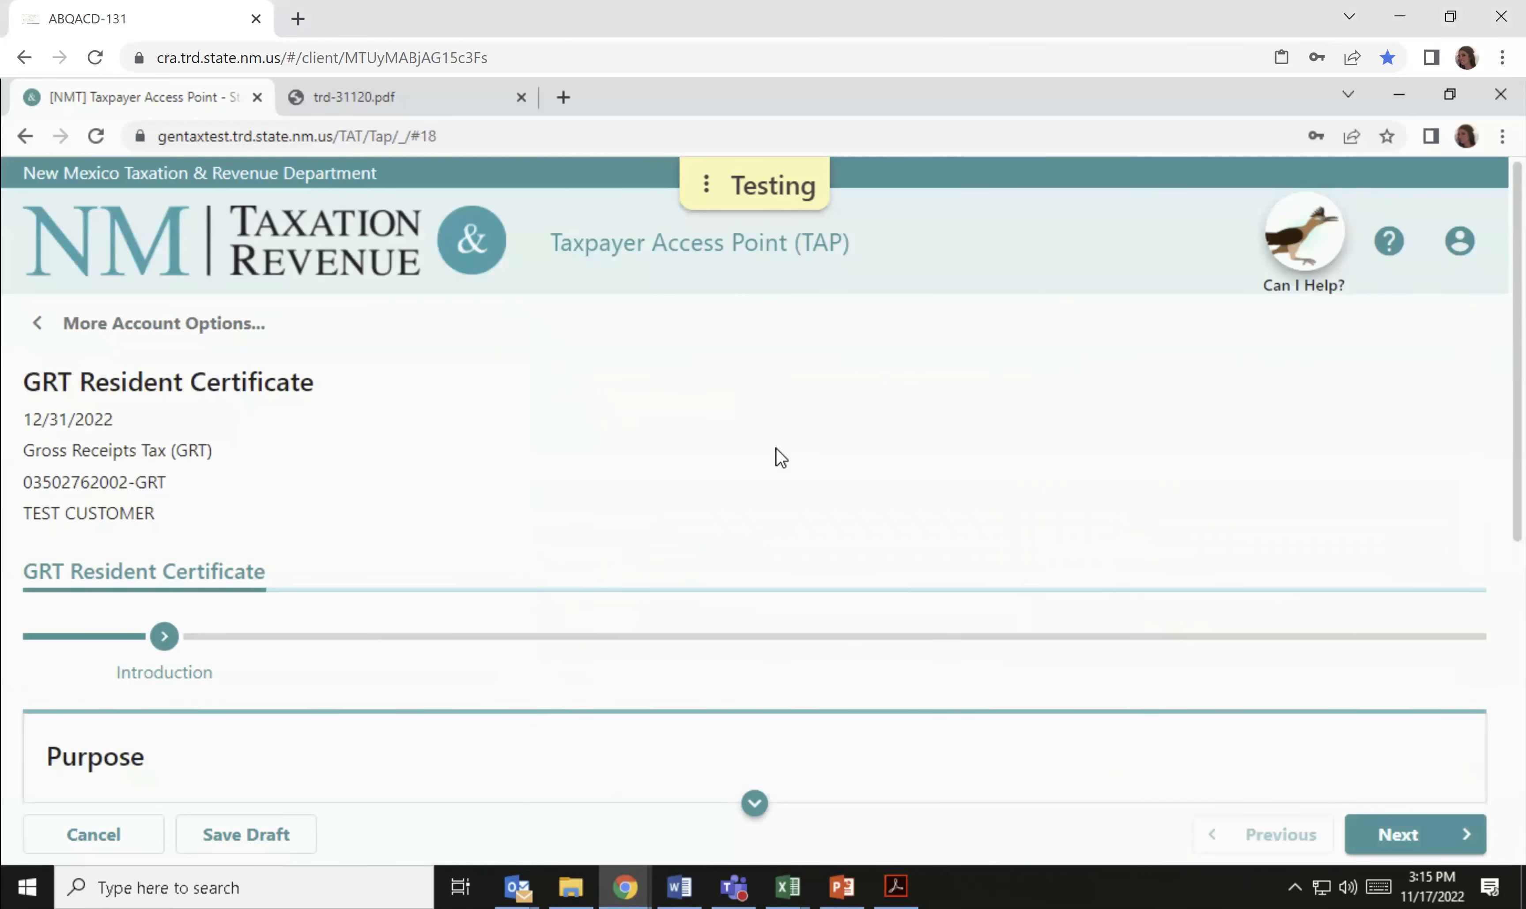
scroll(781, 458, down, 1)
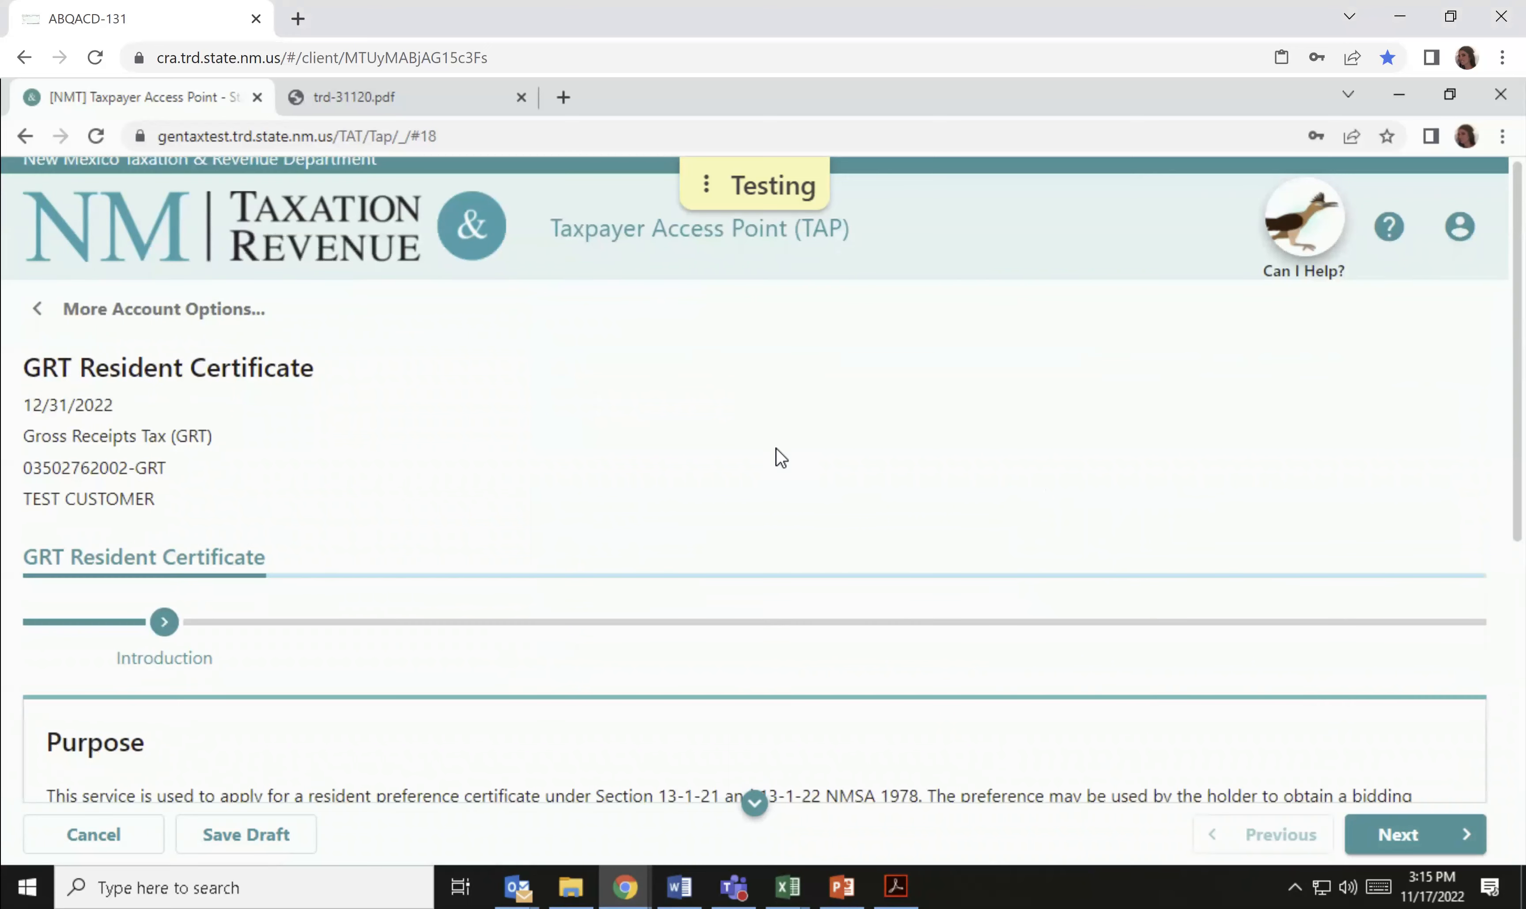
scroll(776, 450, down, 5)
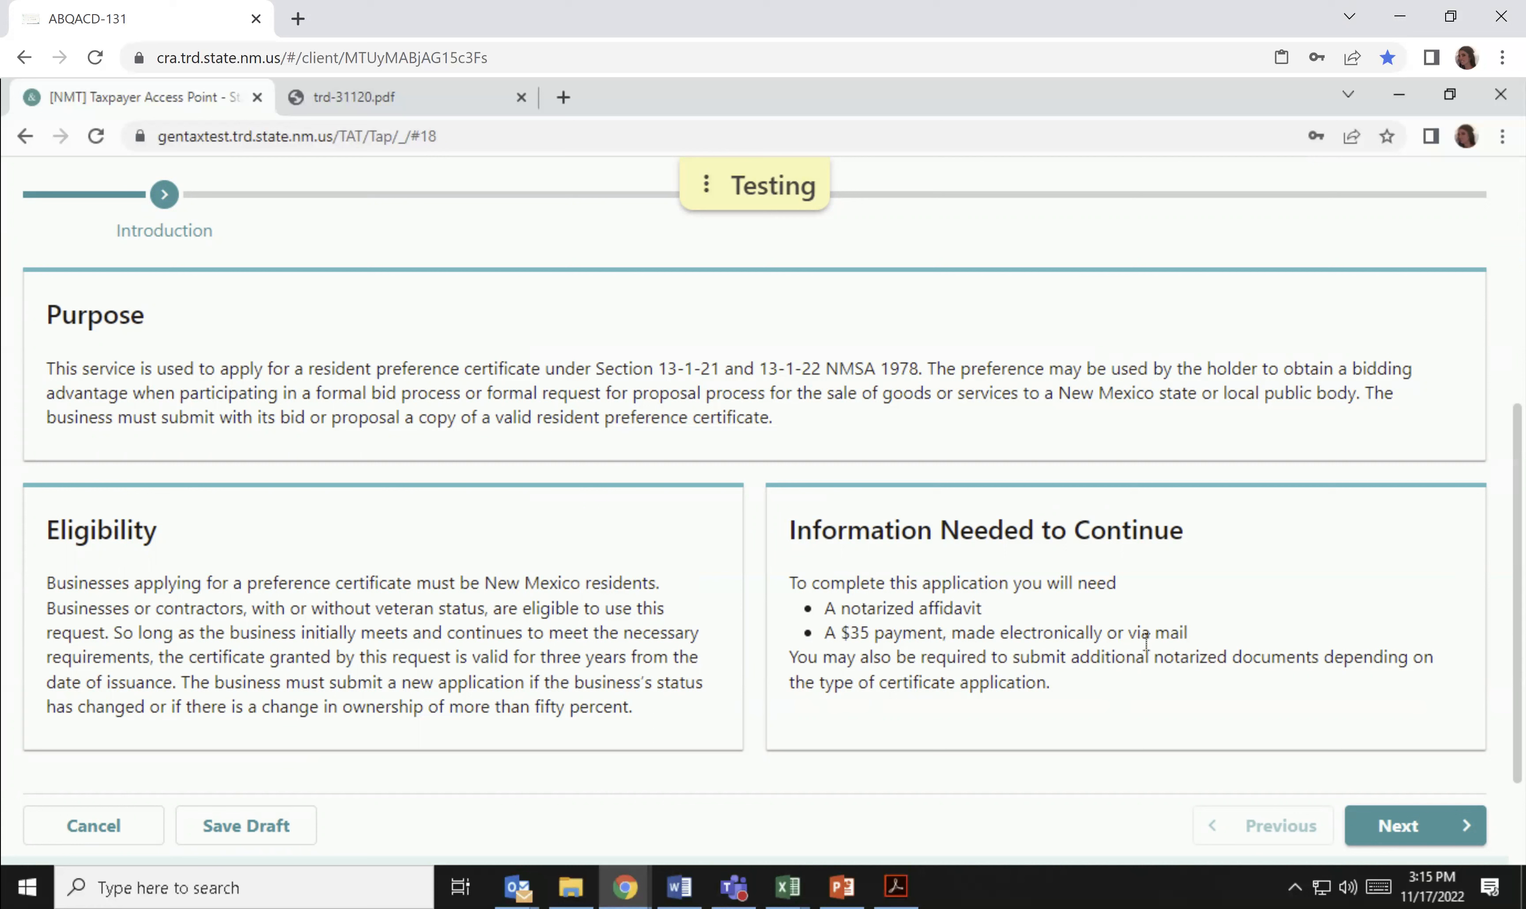
Continue to the General Information stage and answer Yes to the question about being a veteran.
click(1458, 828)
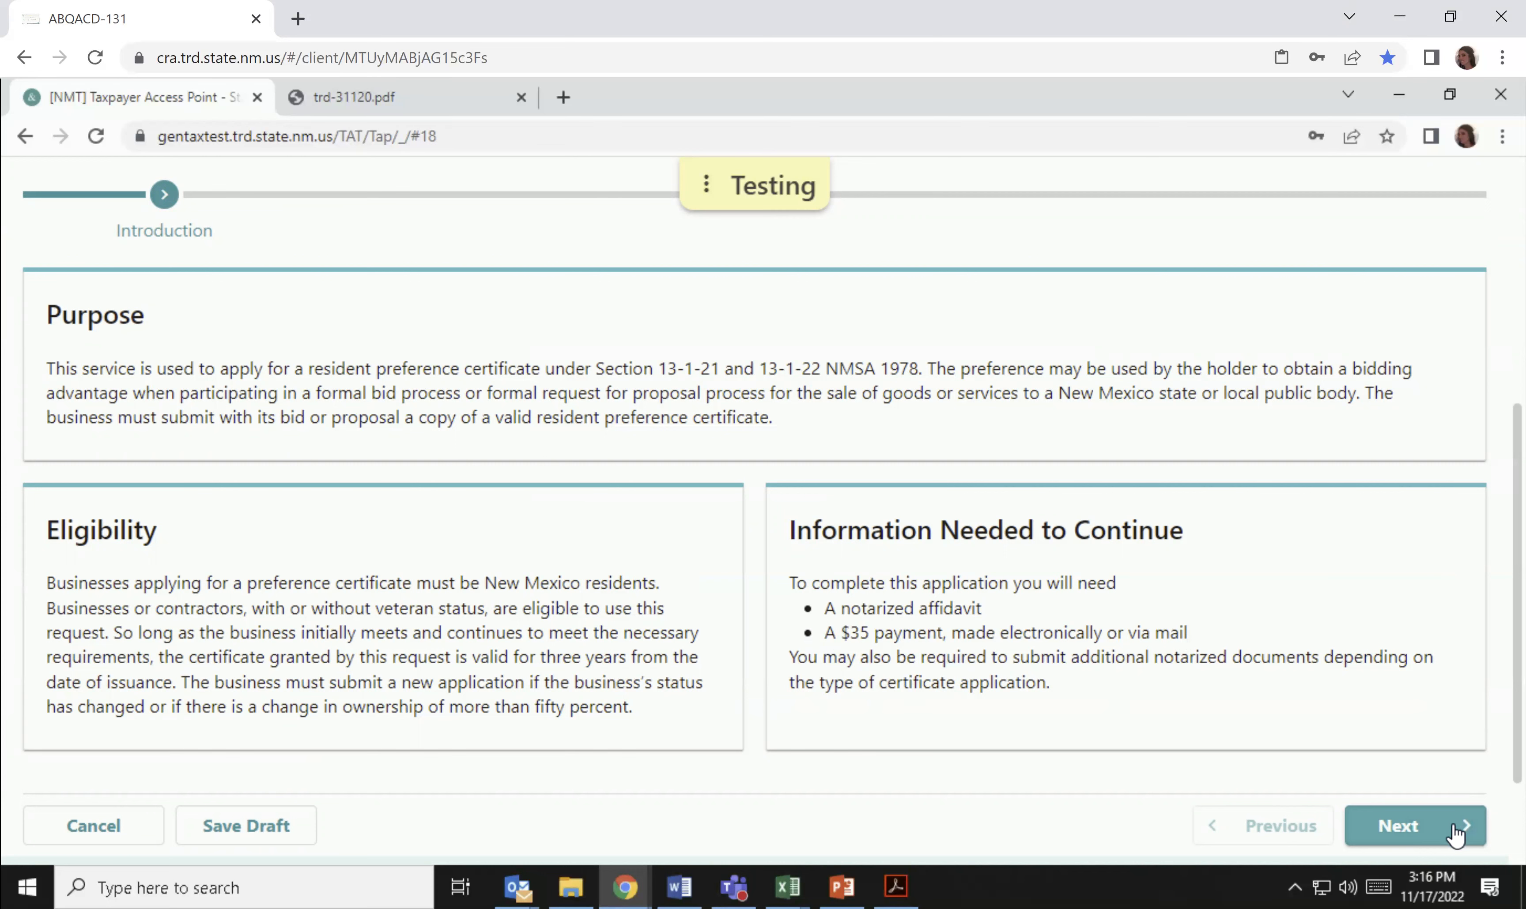
click(1455, 835)
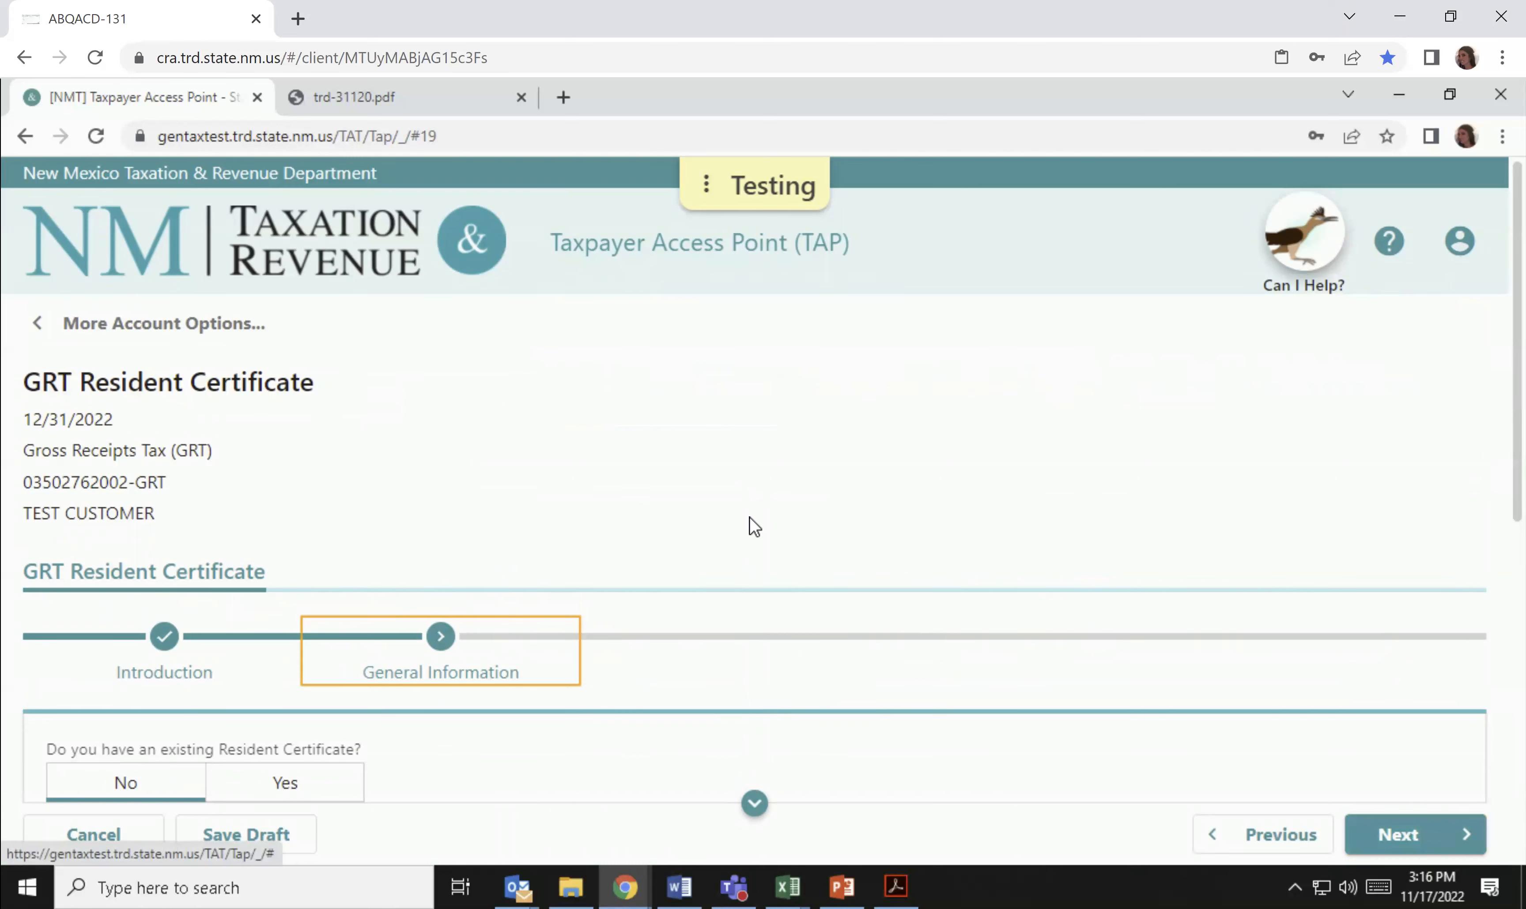
scroll(662, 459, down, 5)
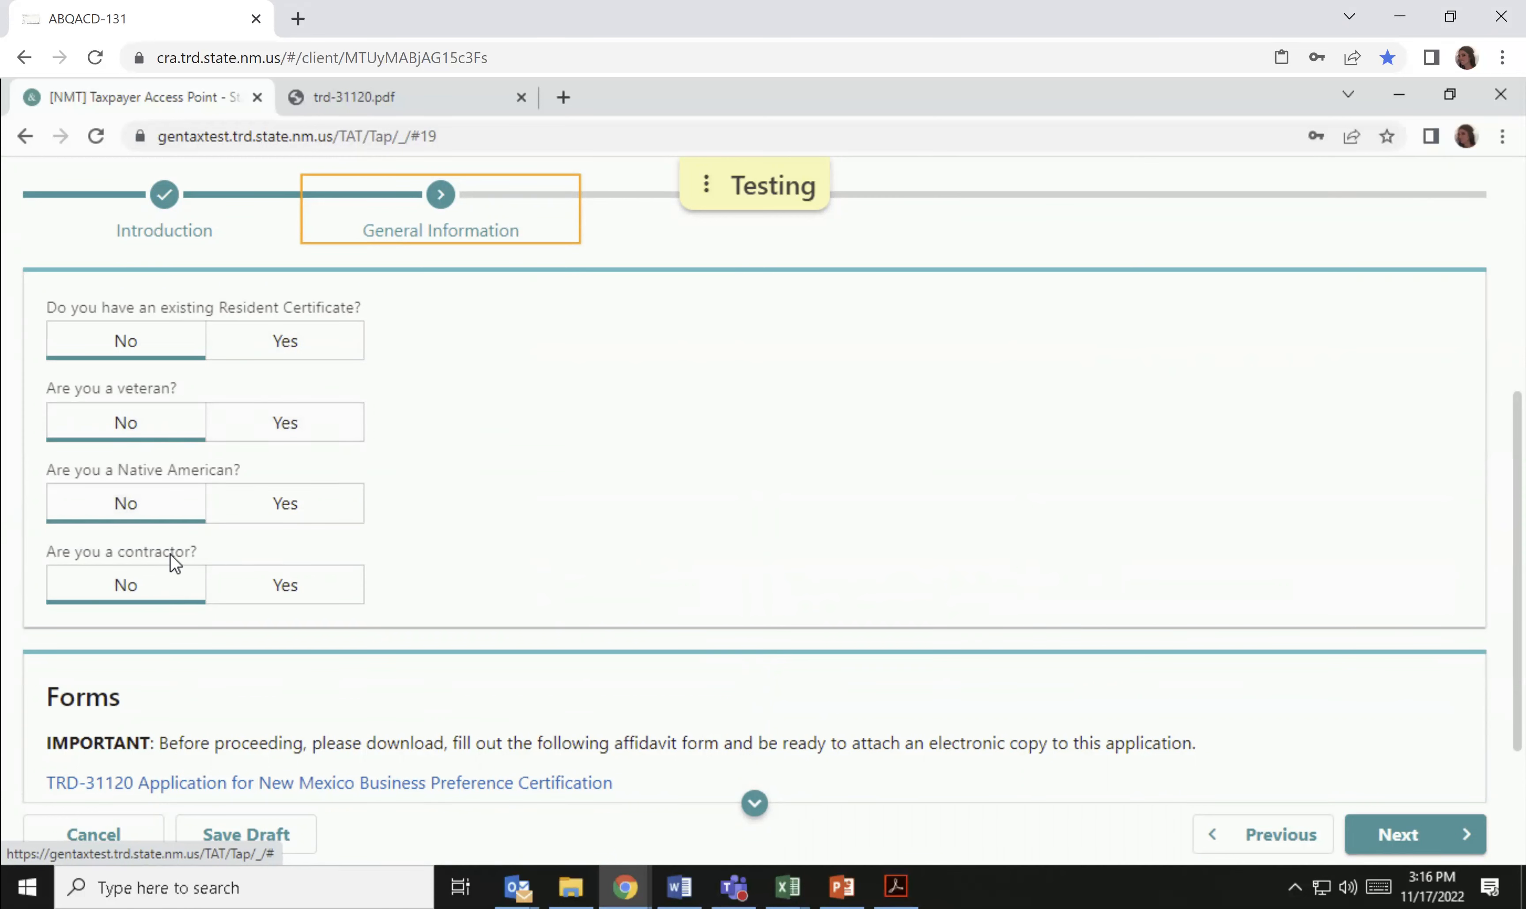
click(269, 431)
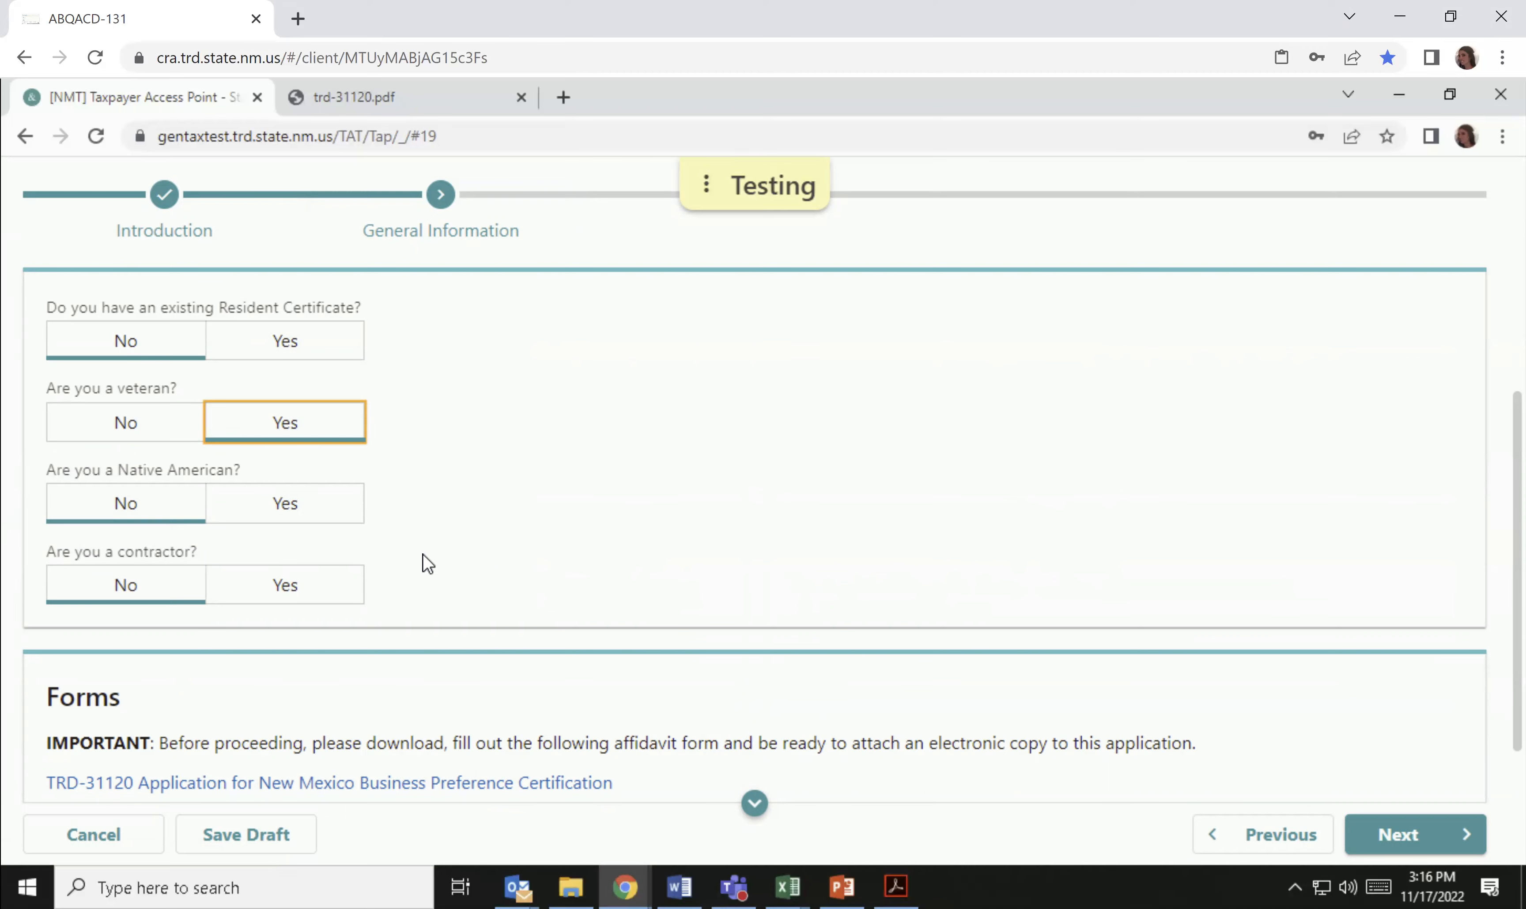
Look through the sections of the trd-31120.pdf affidavit form, then return to the certificate application.
scroll(423, 554, down, 3)
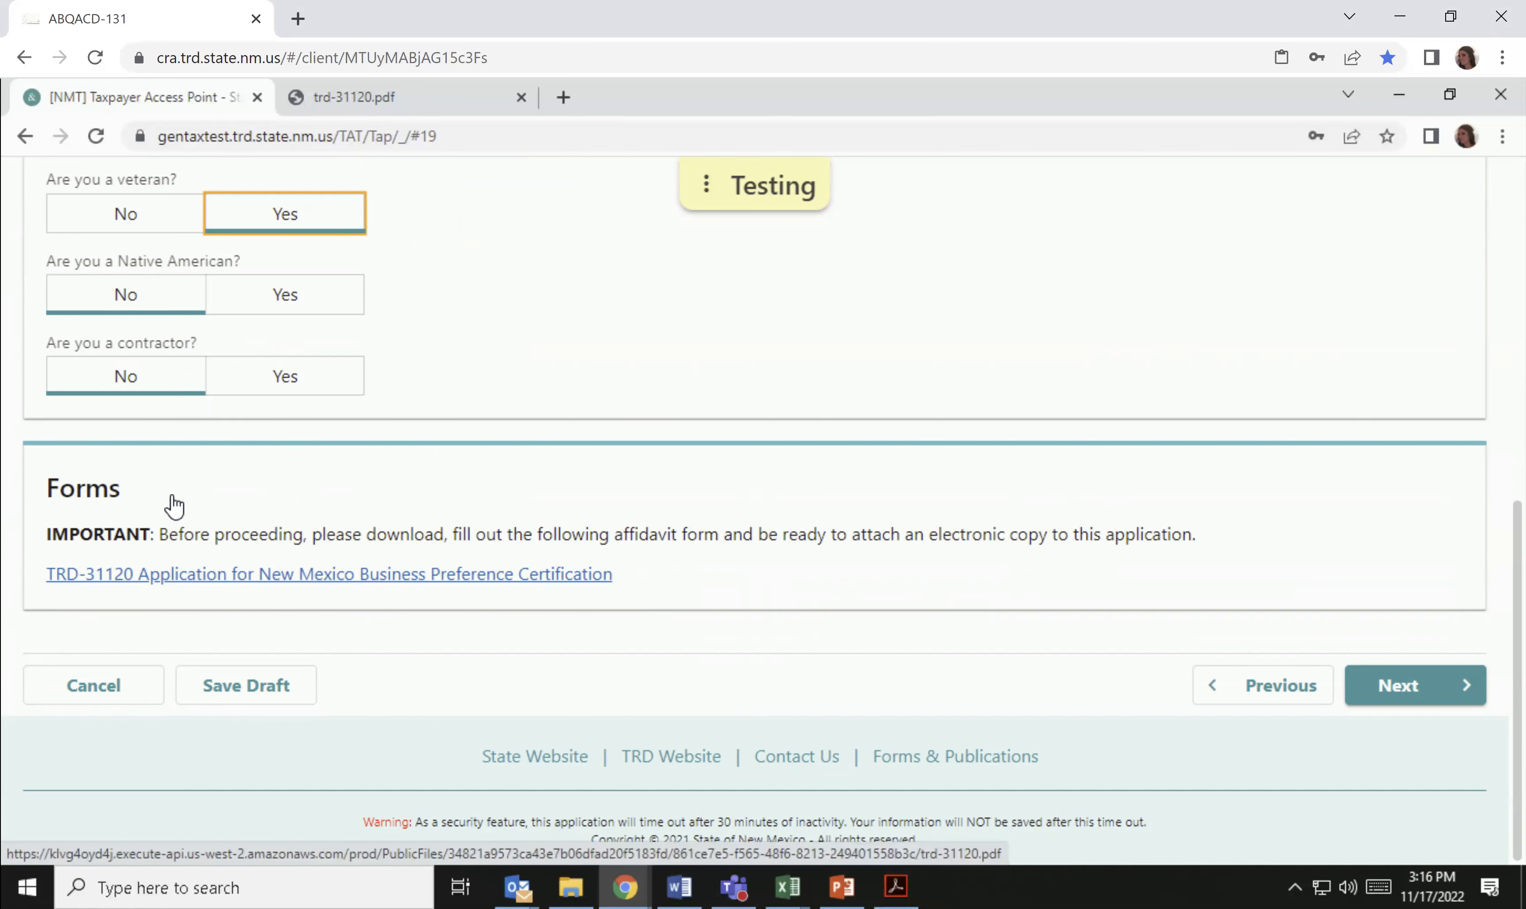
click(344, 102)
key(ctrl+Tab)
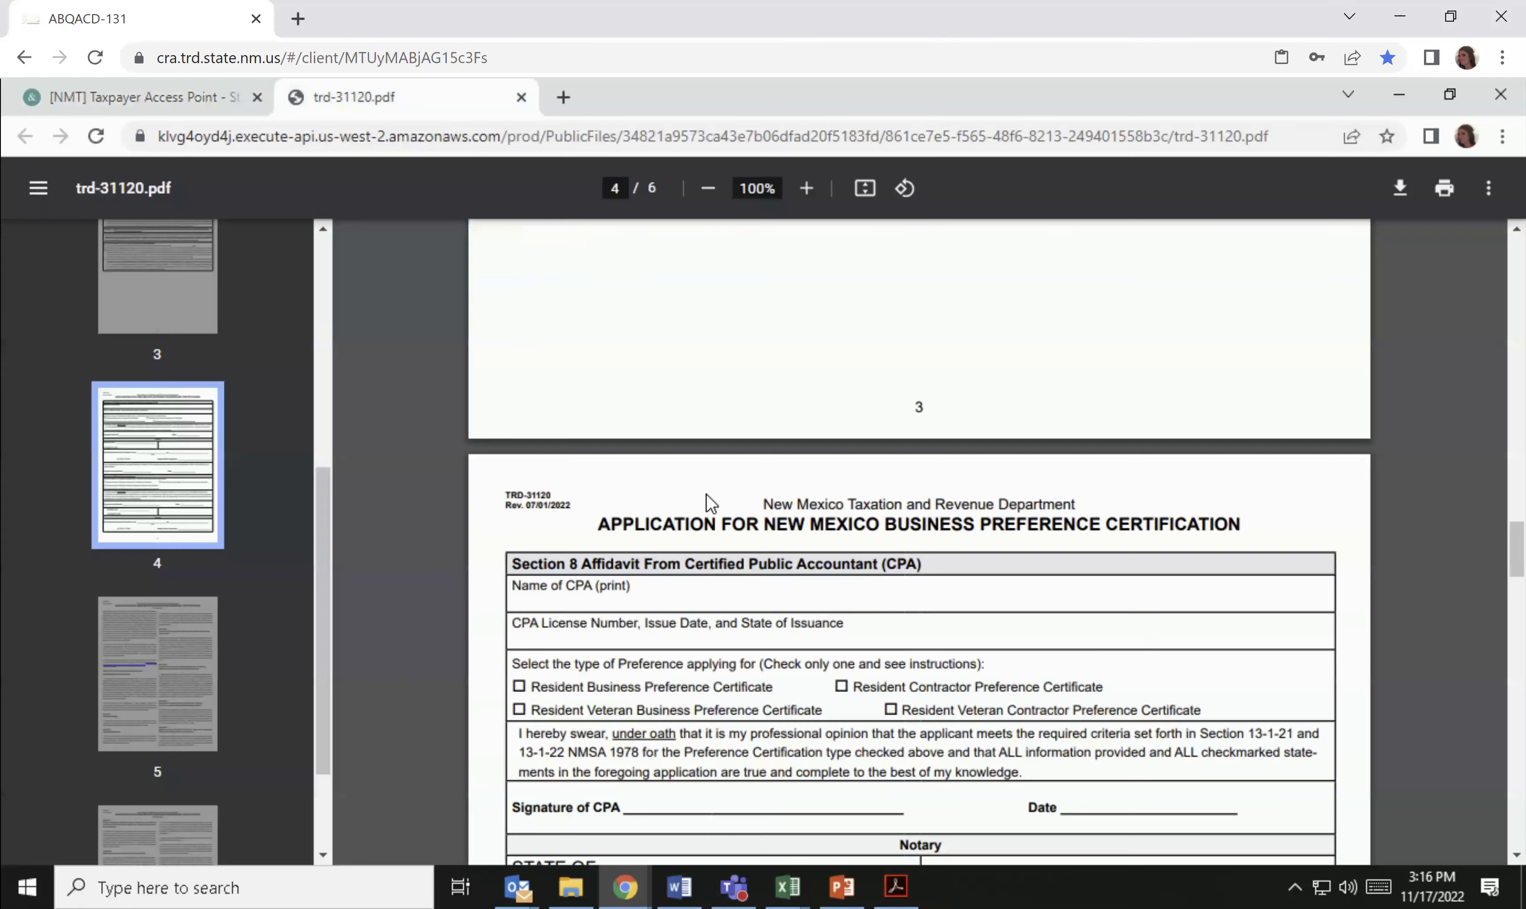
scroll(707, 497, up, 7)
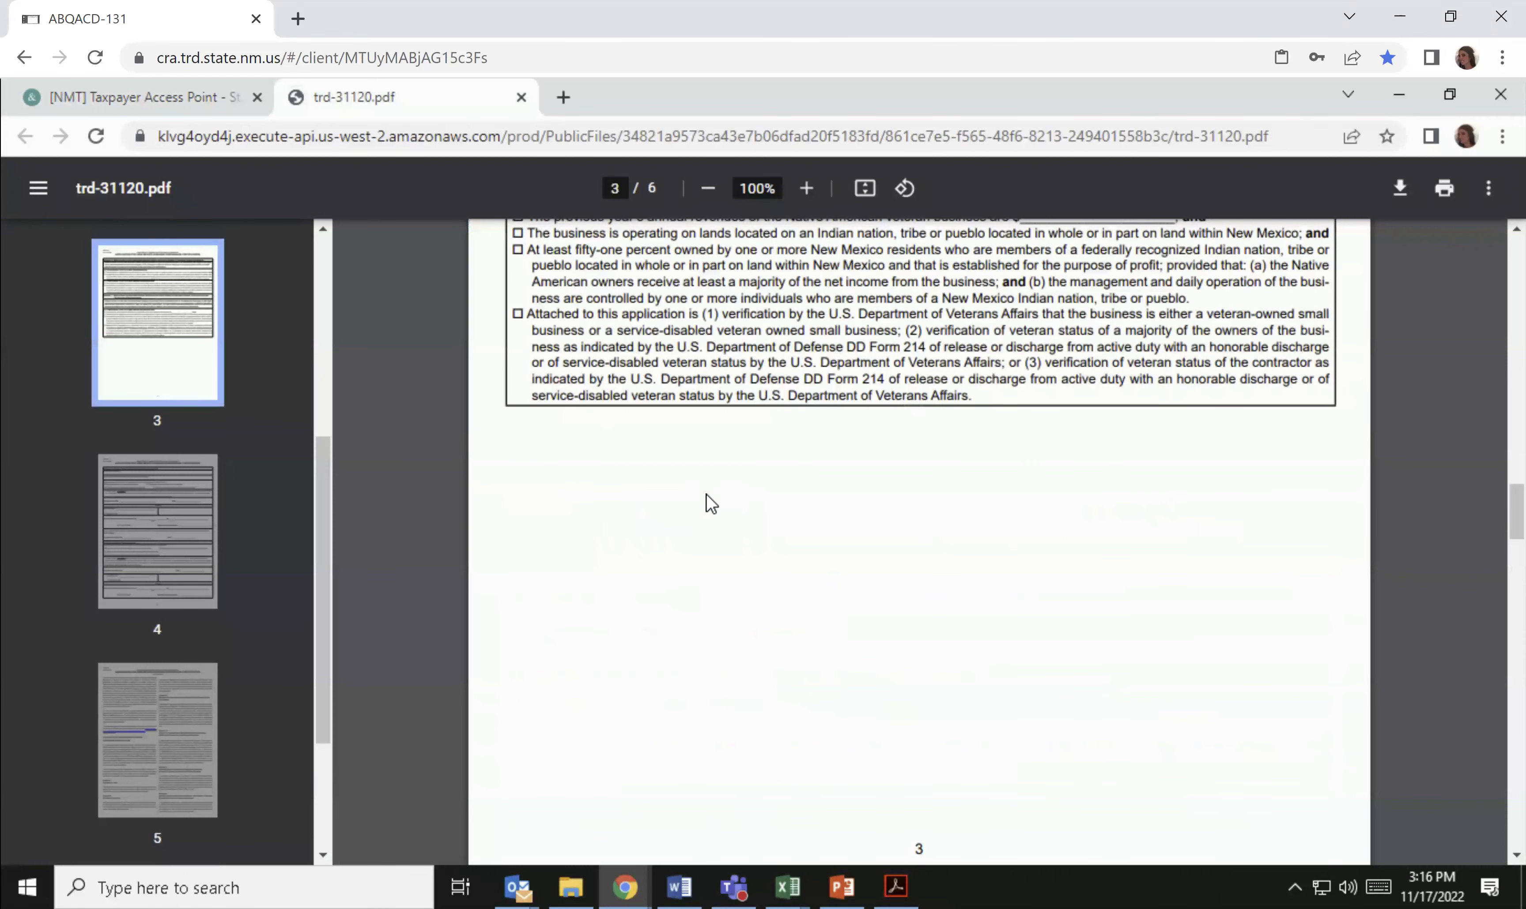
scroll(708, 495, up, 9)
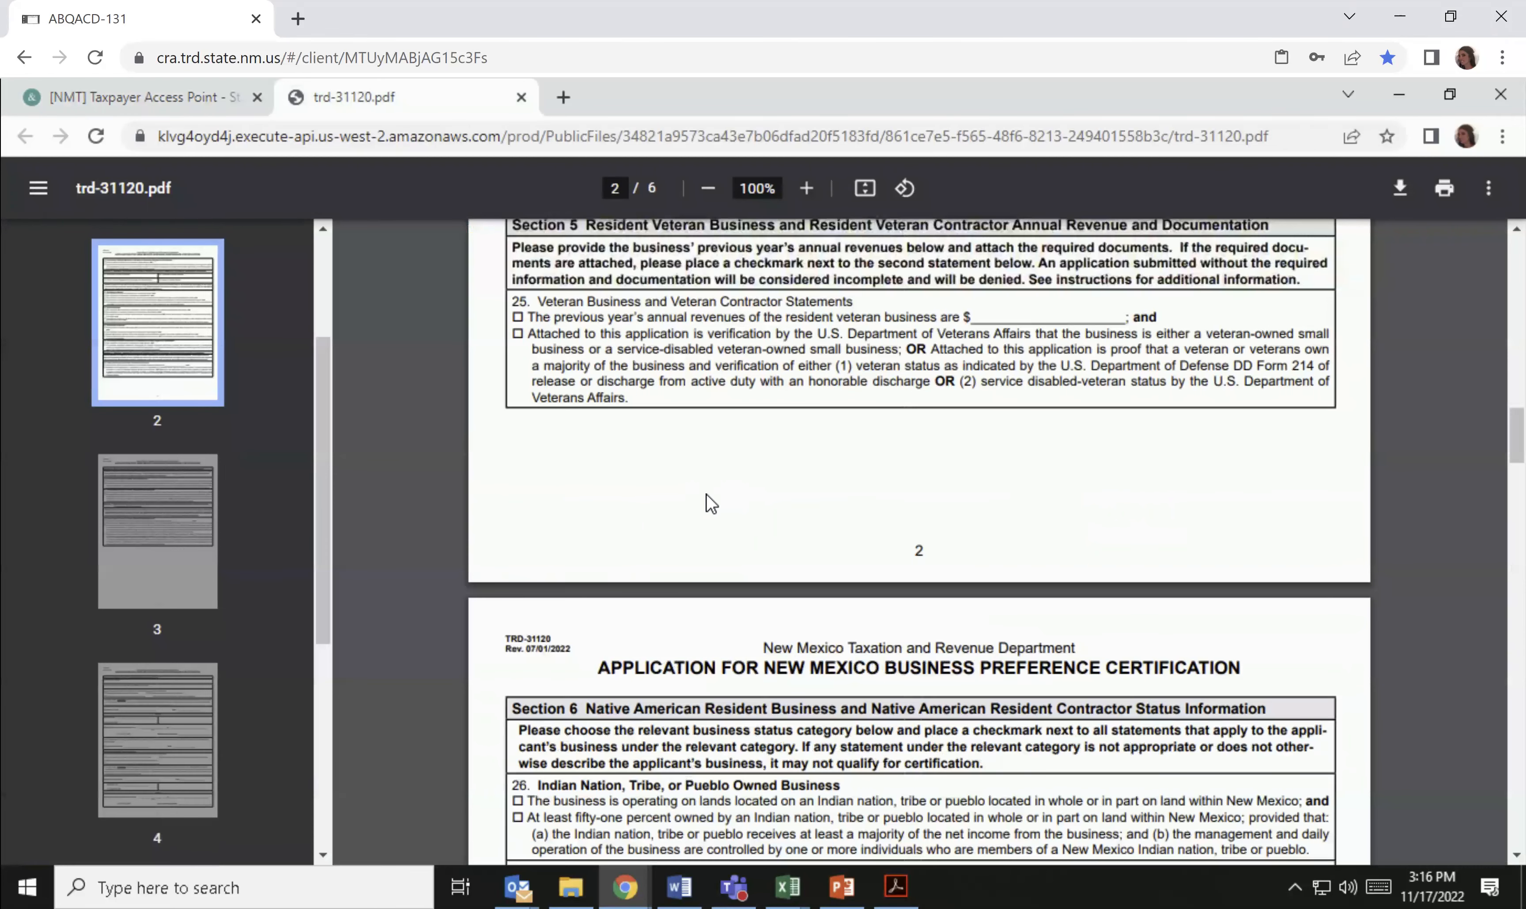
scroll(708, 495, down, 5)
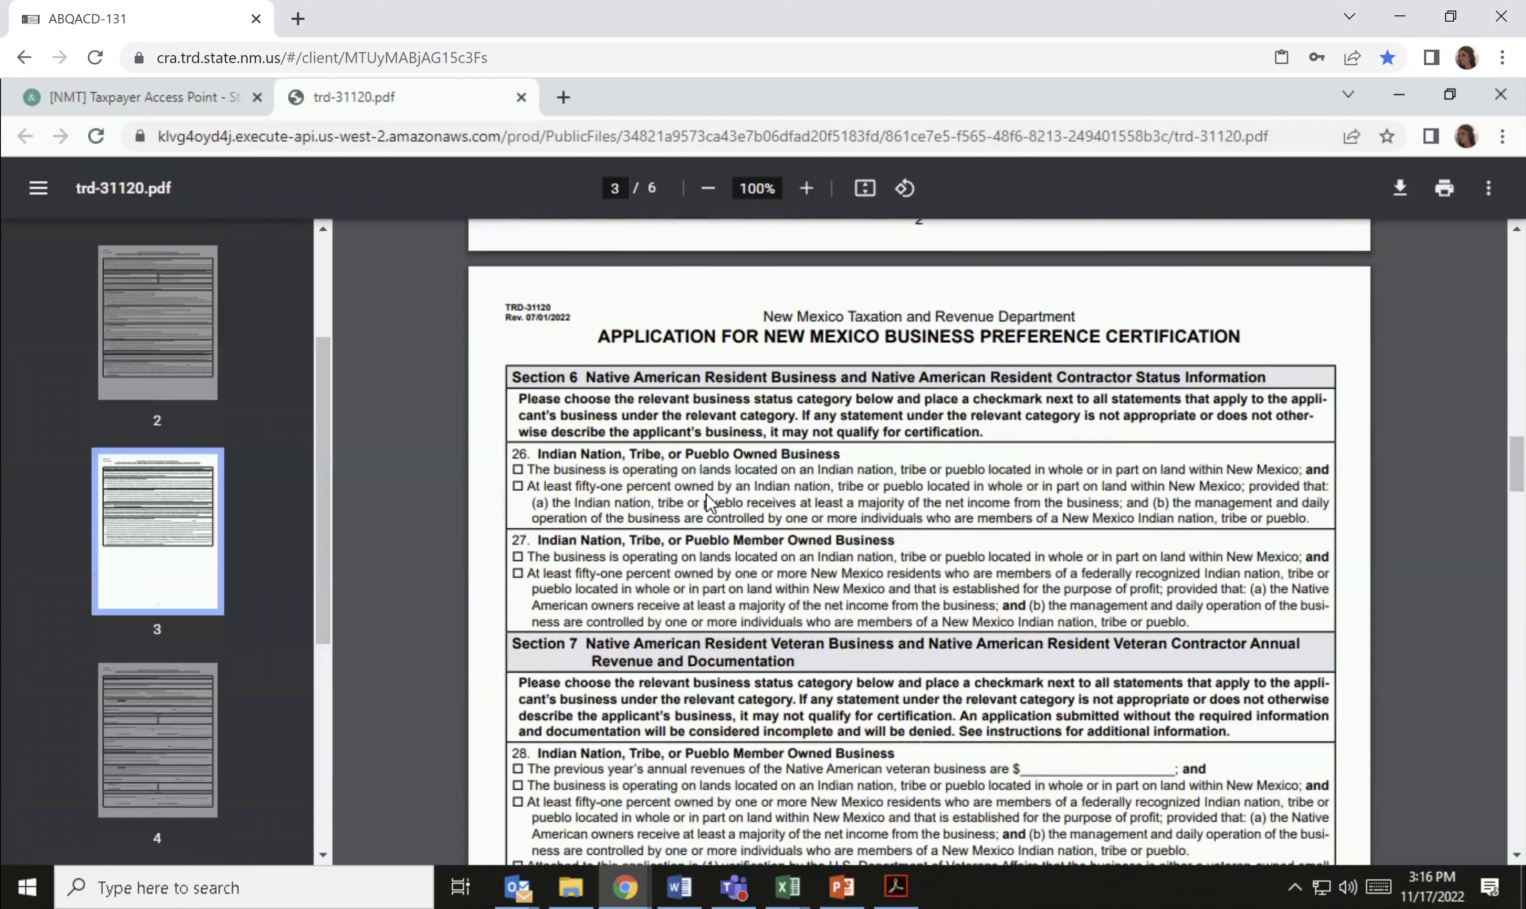
scroll(707, 495, up, 20)
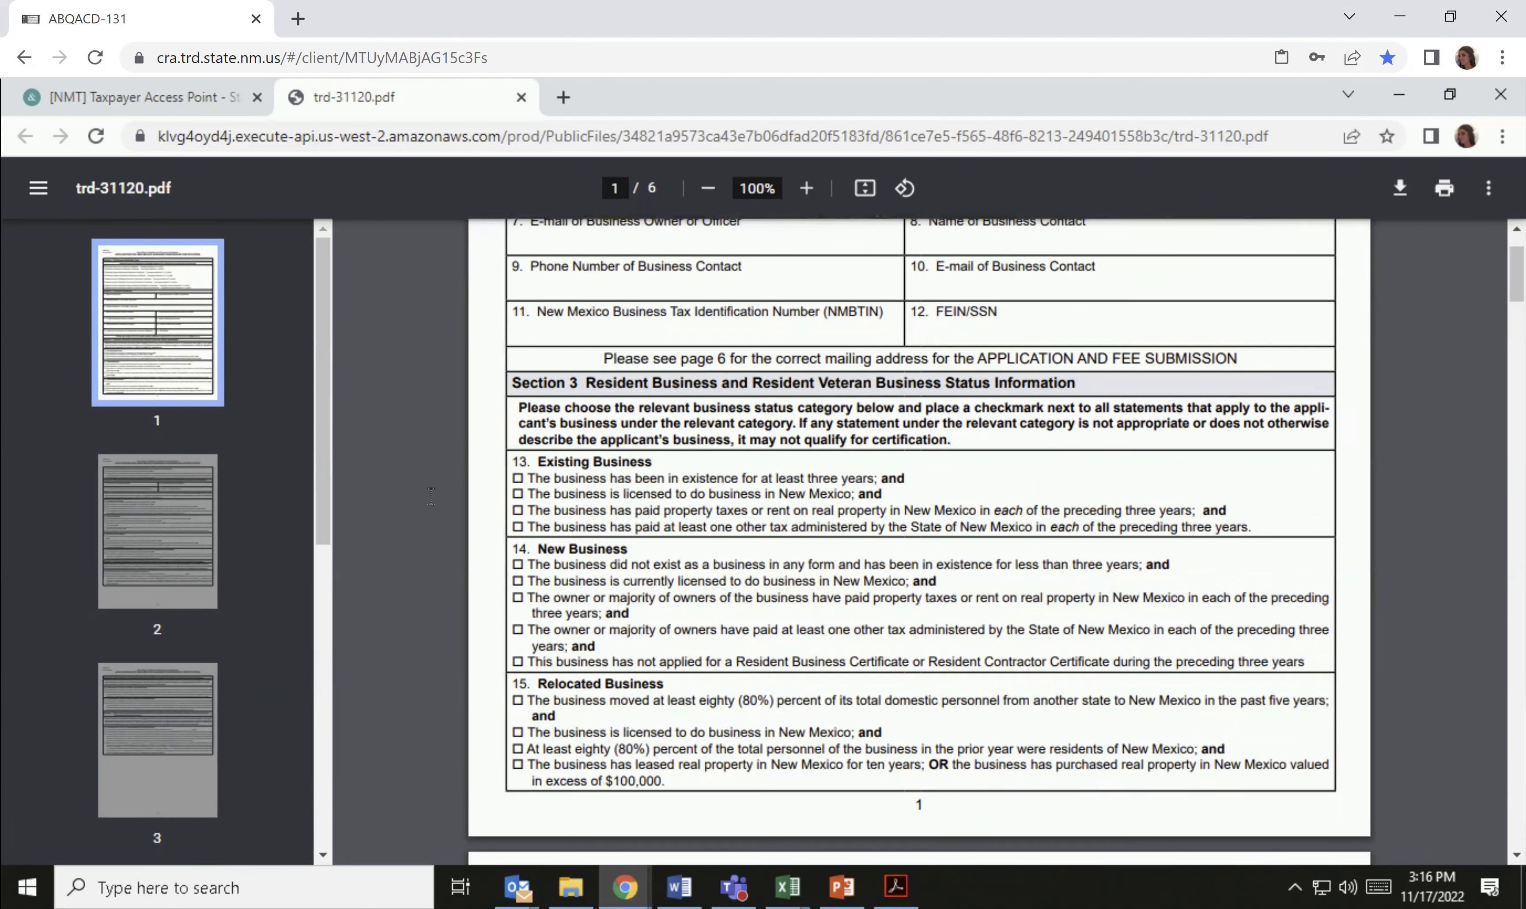
click(97, 135)
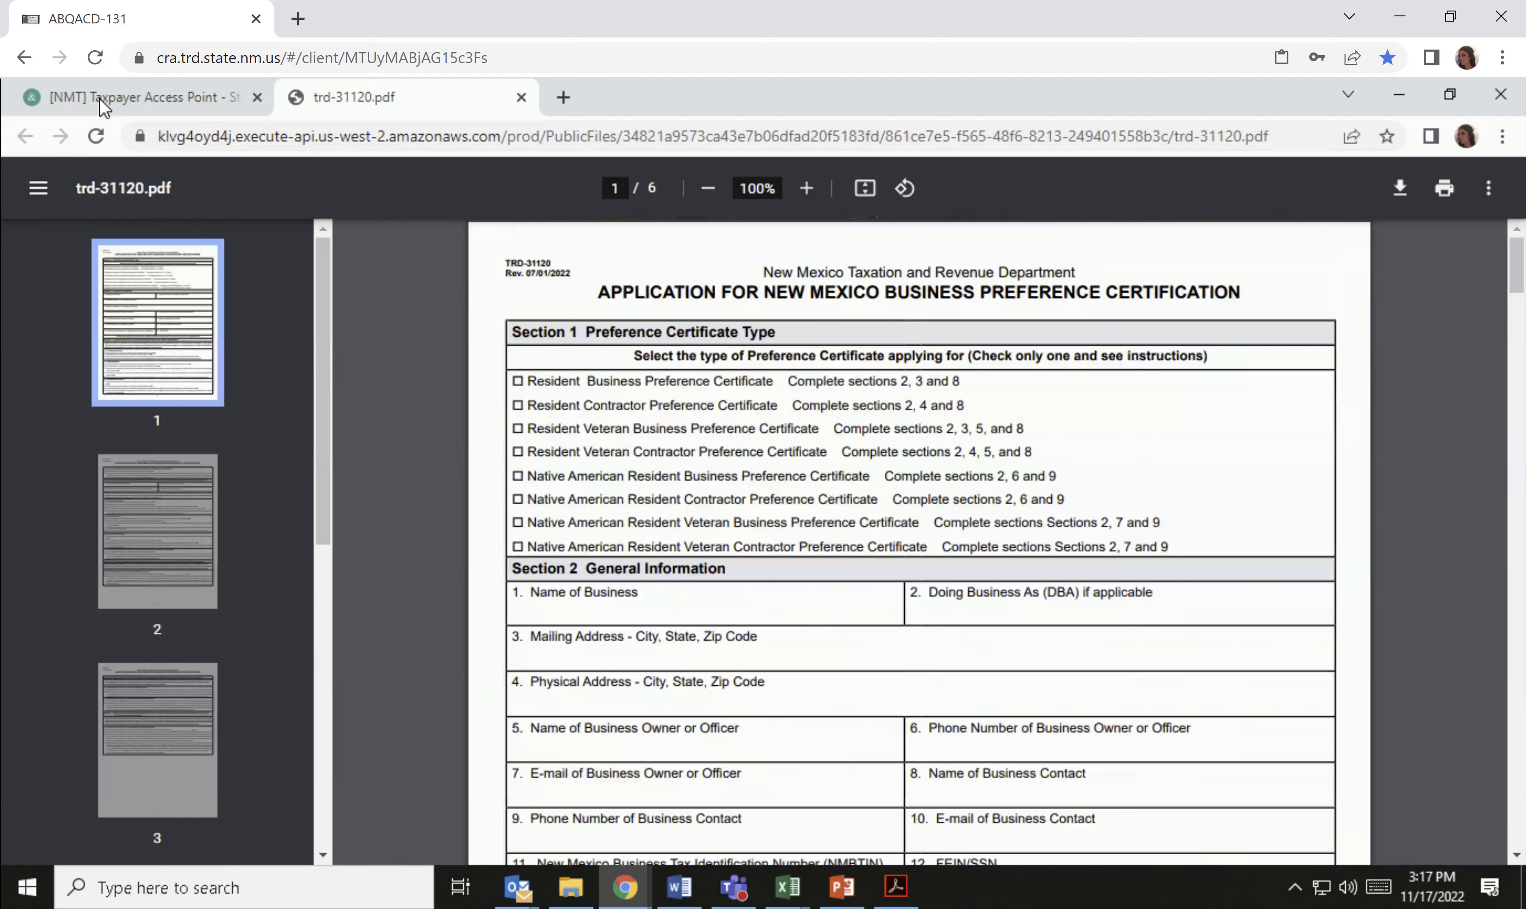
click(100, 99)
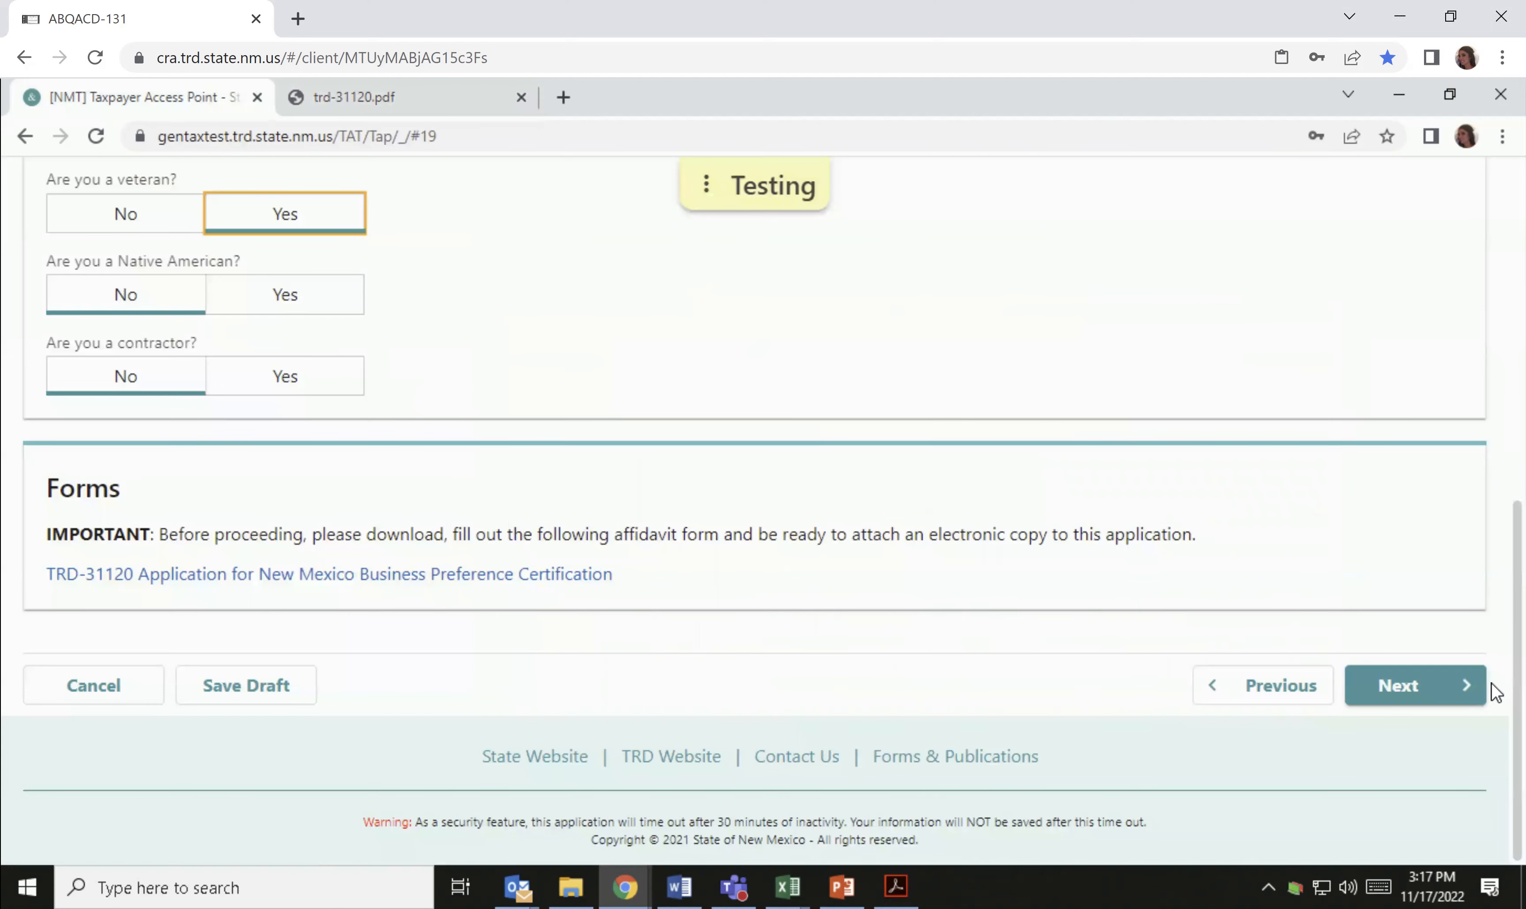
Continue to the Status Information stage and consult the help text for the Status Category.
click(1435, 695)
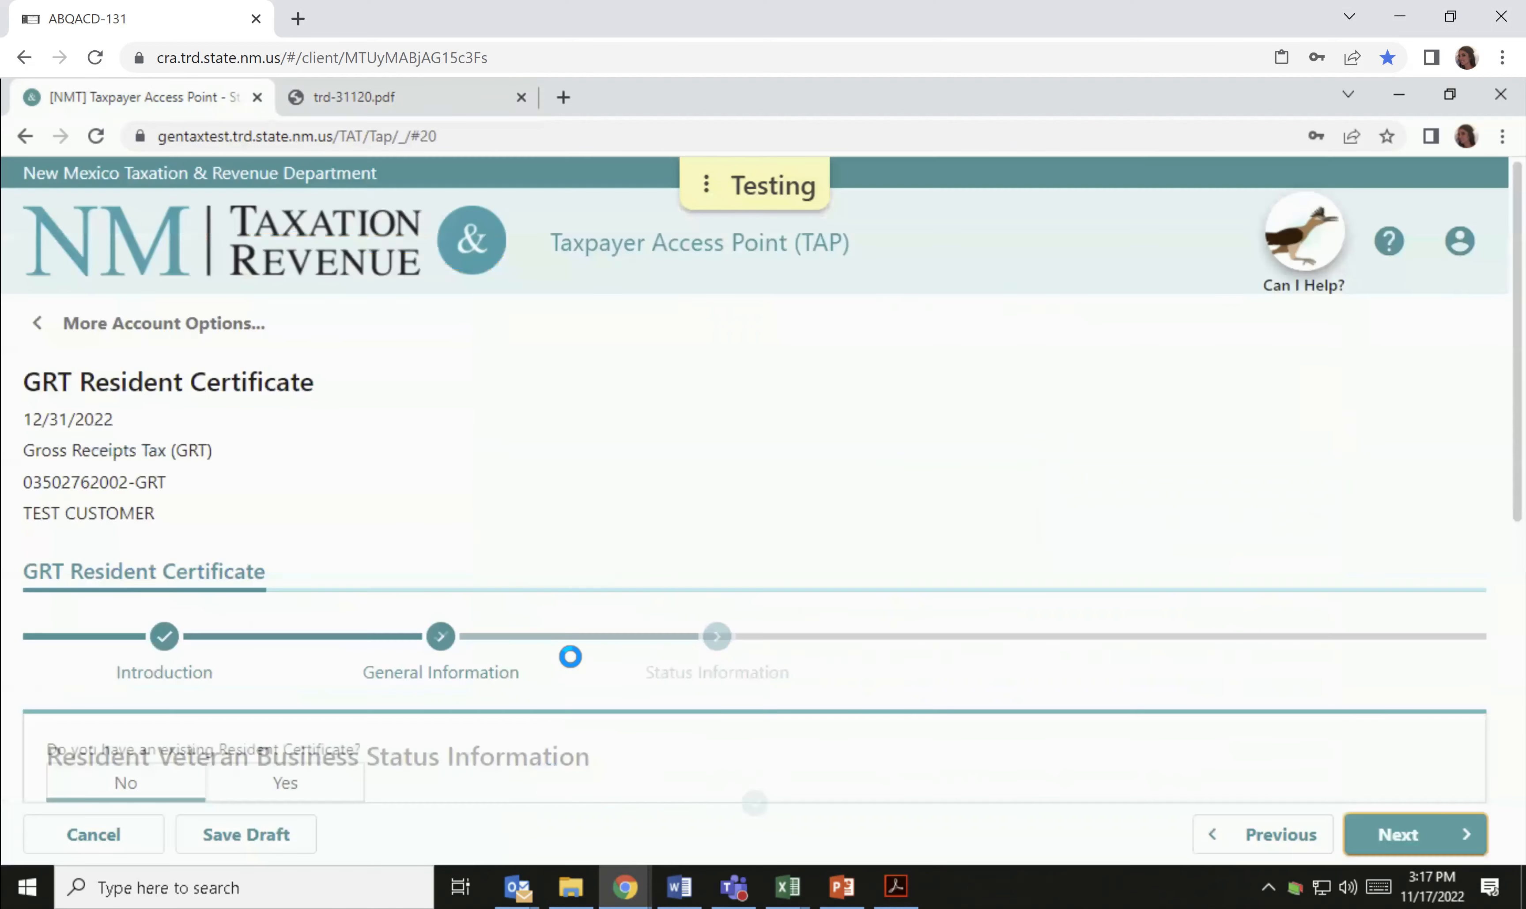
scroll(569, 661, down, 1)
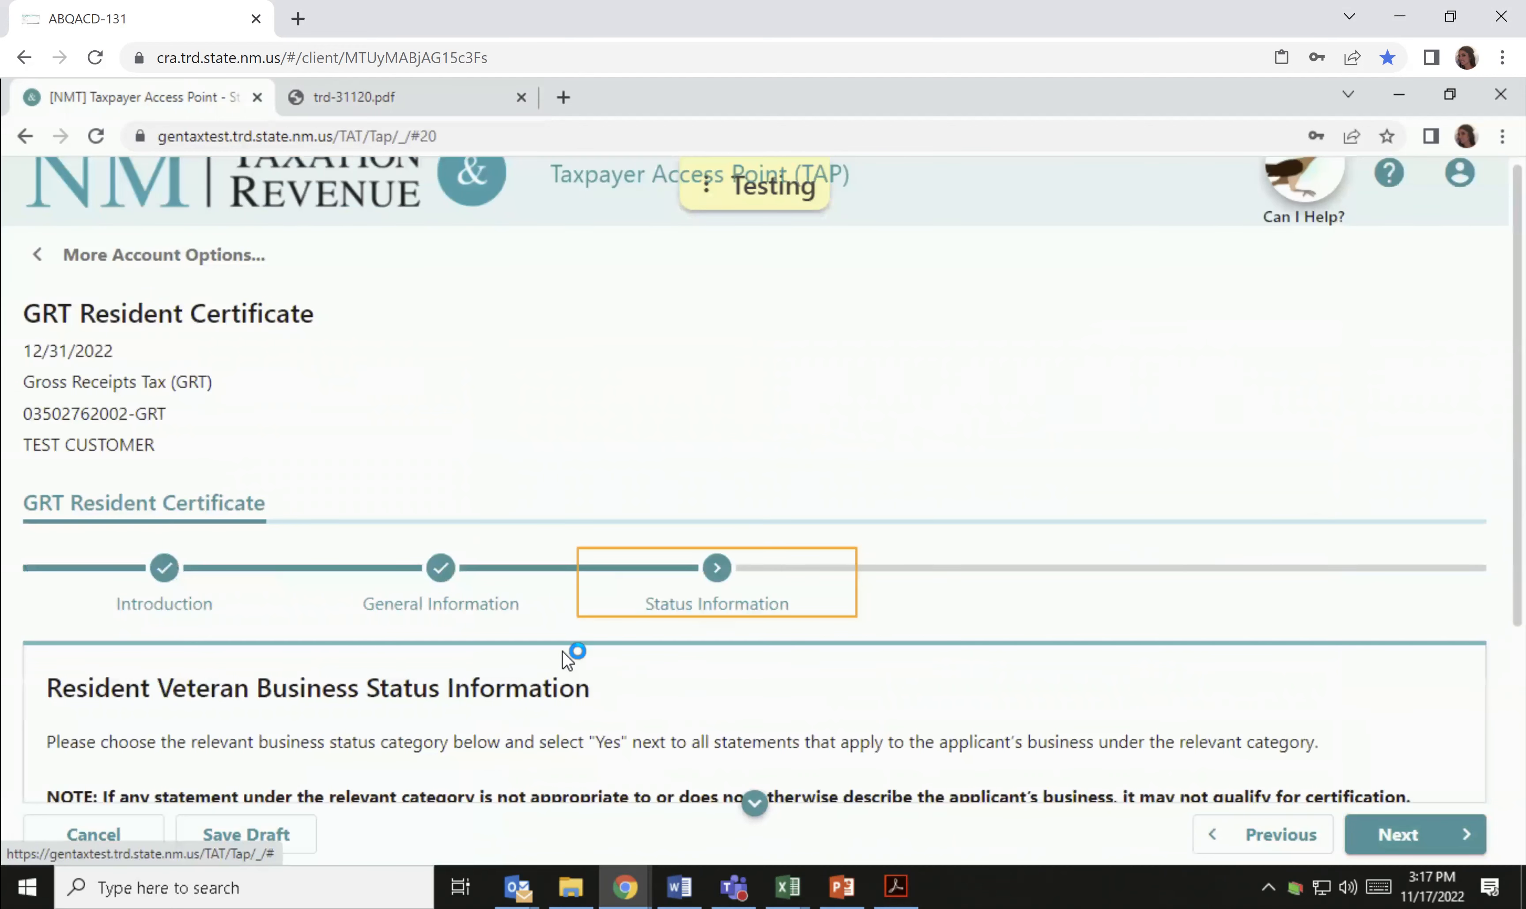
scroll(563, 653, down, 3)
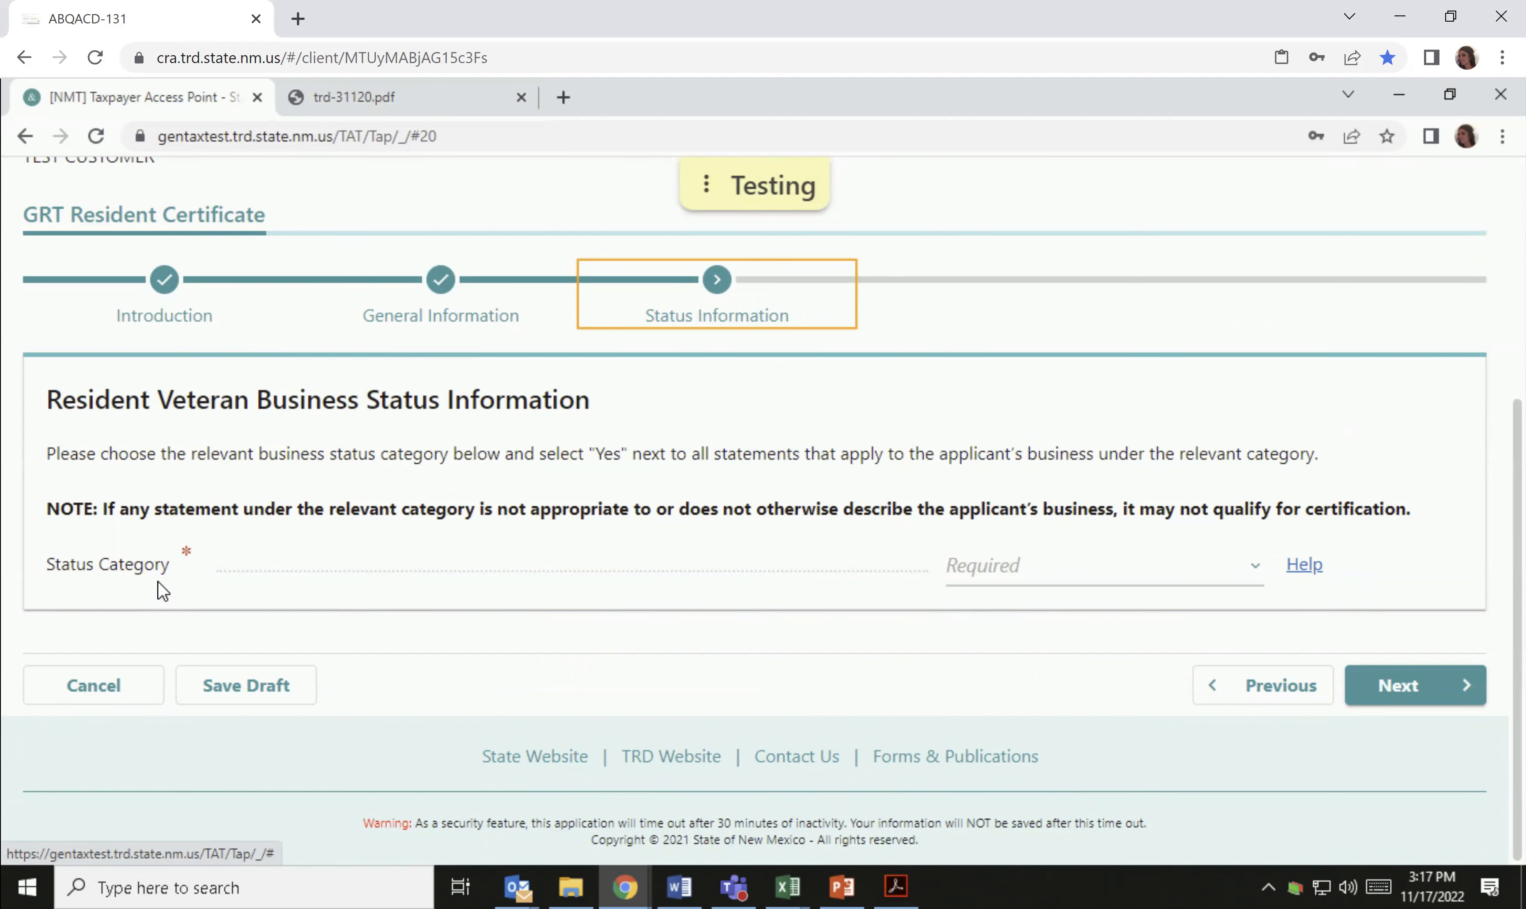
click(1253, 570)
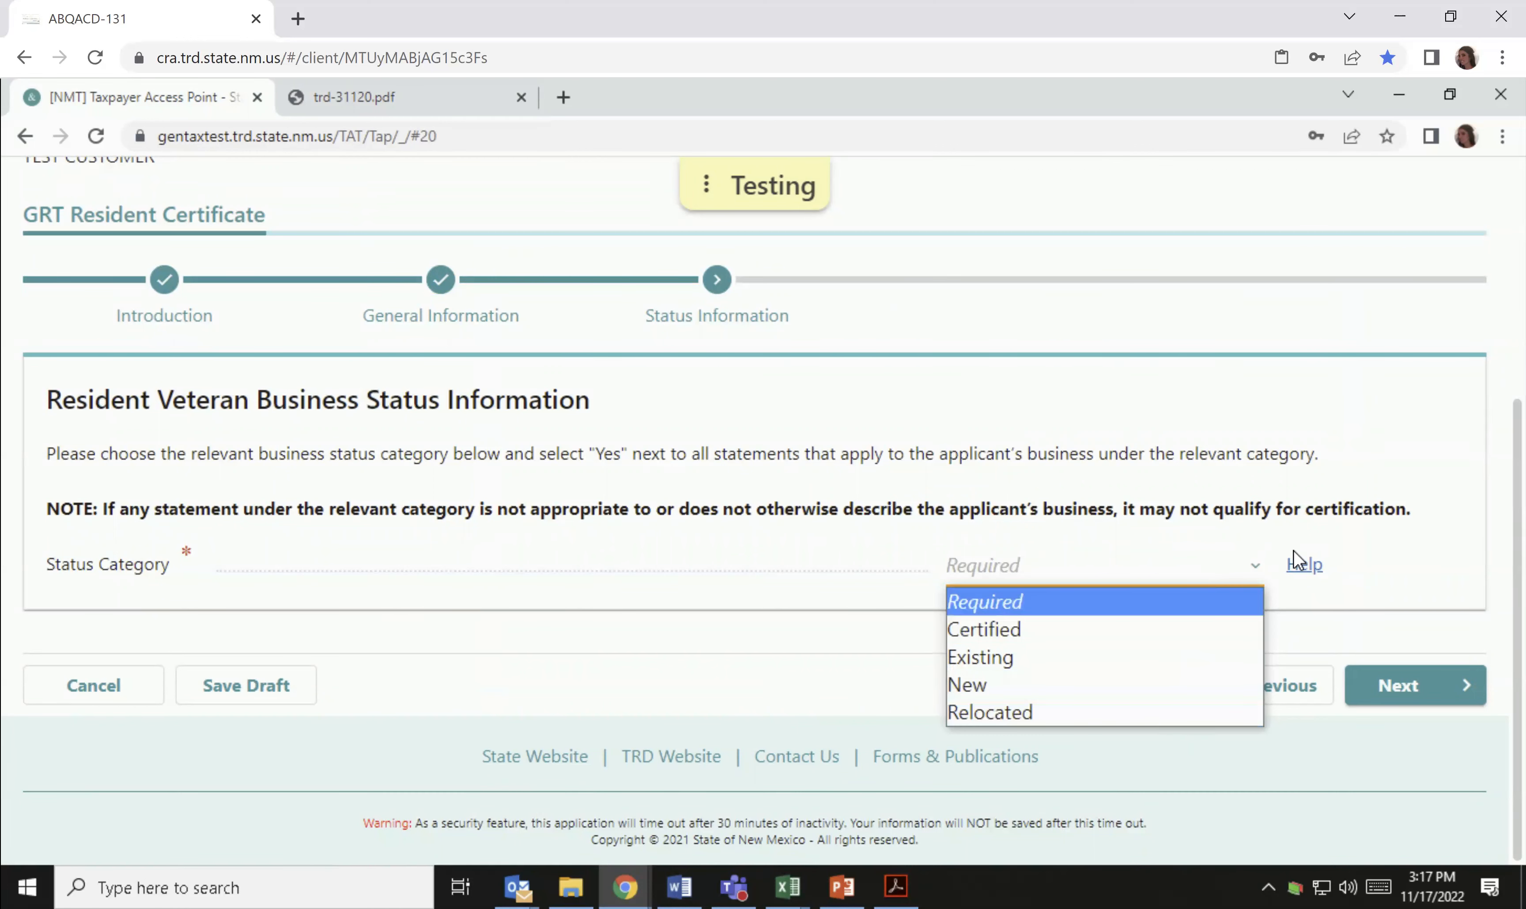
click(1304, 567)
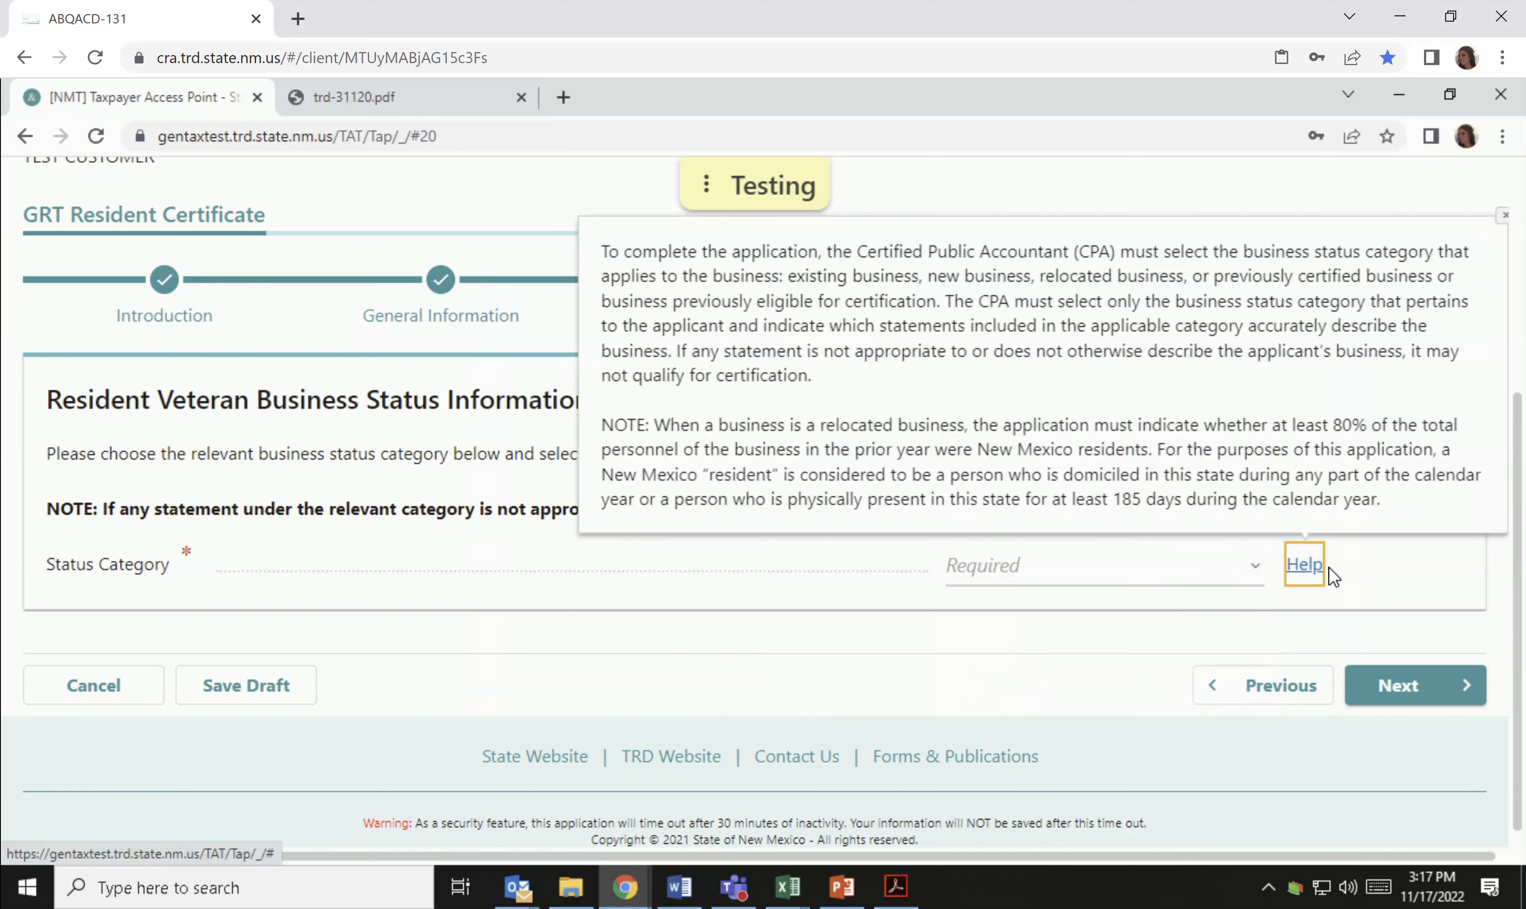
click(746, 571)
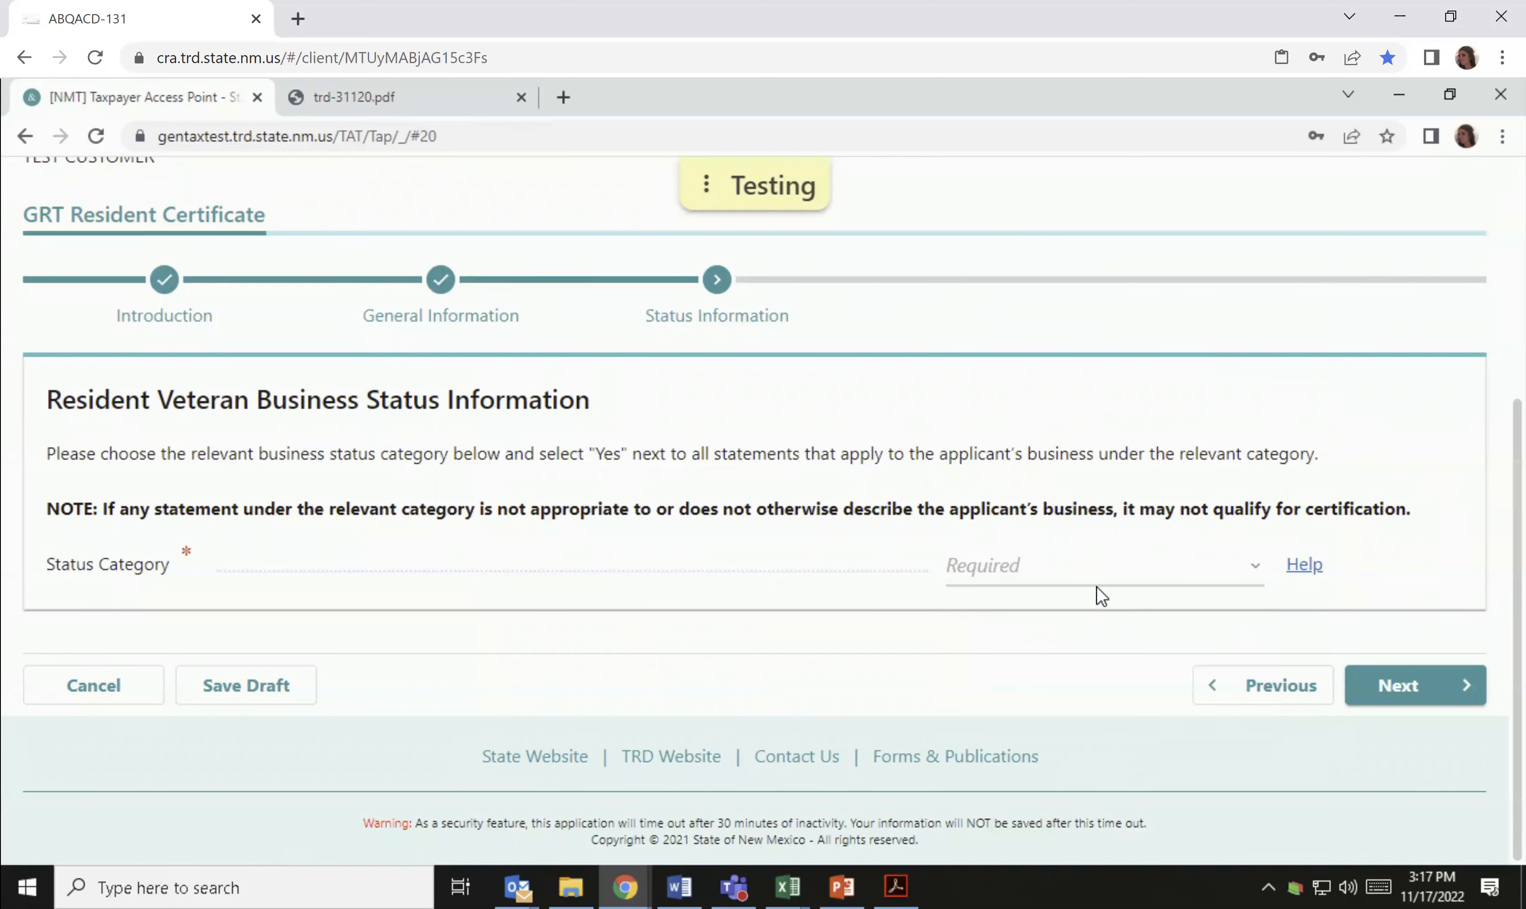
Set the Status Category to New and answer Yes to all five New Business statements.
click(1184, 578)
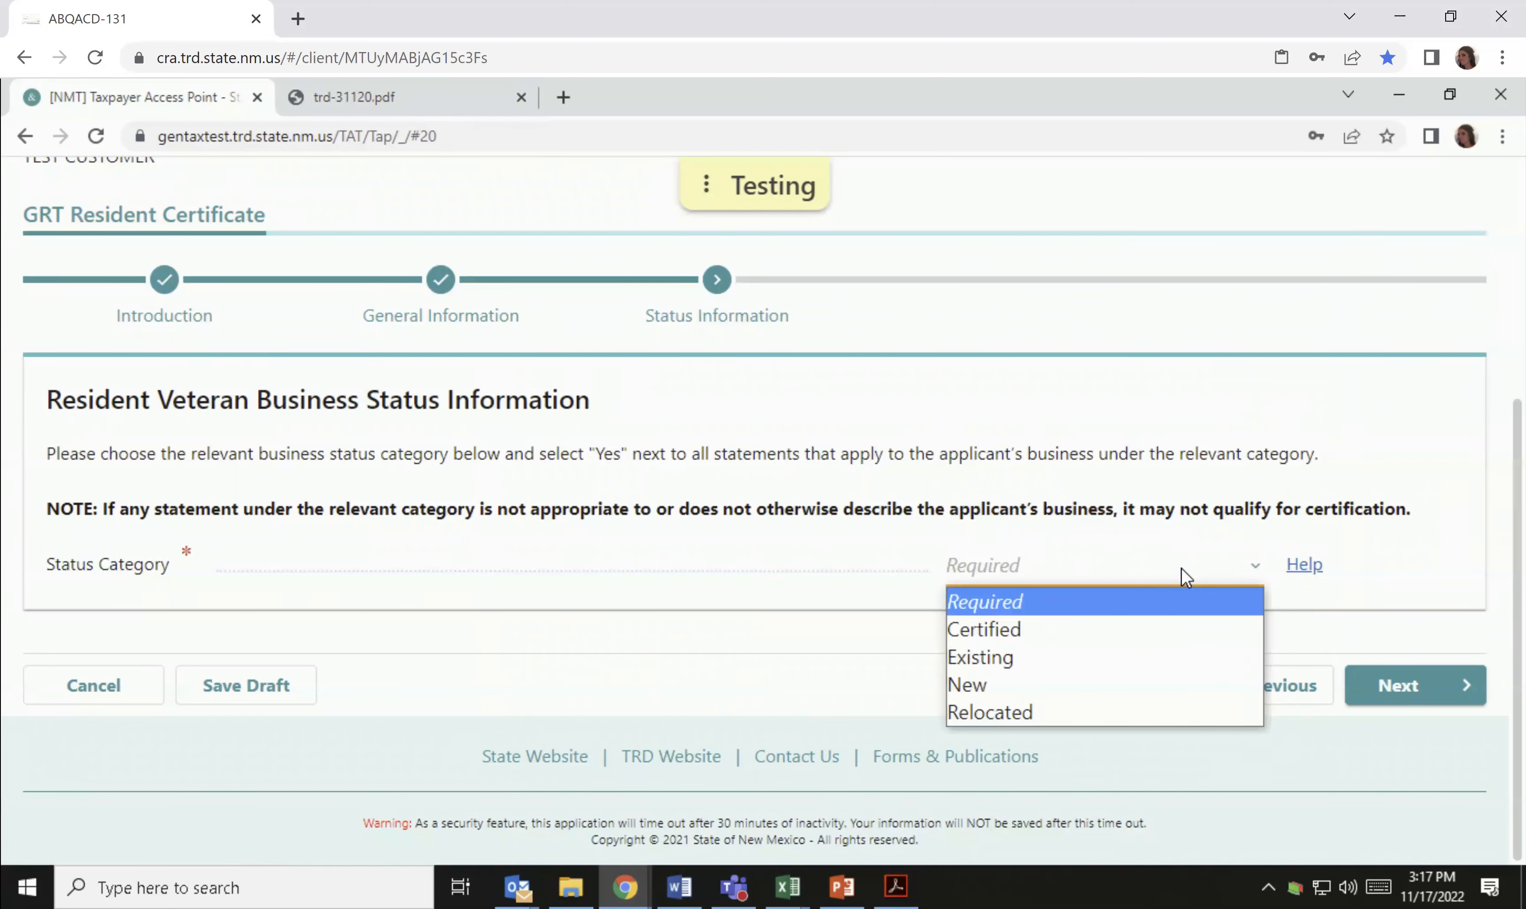
click(983, 685)
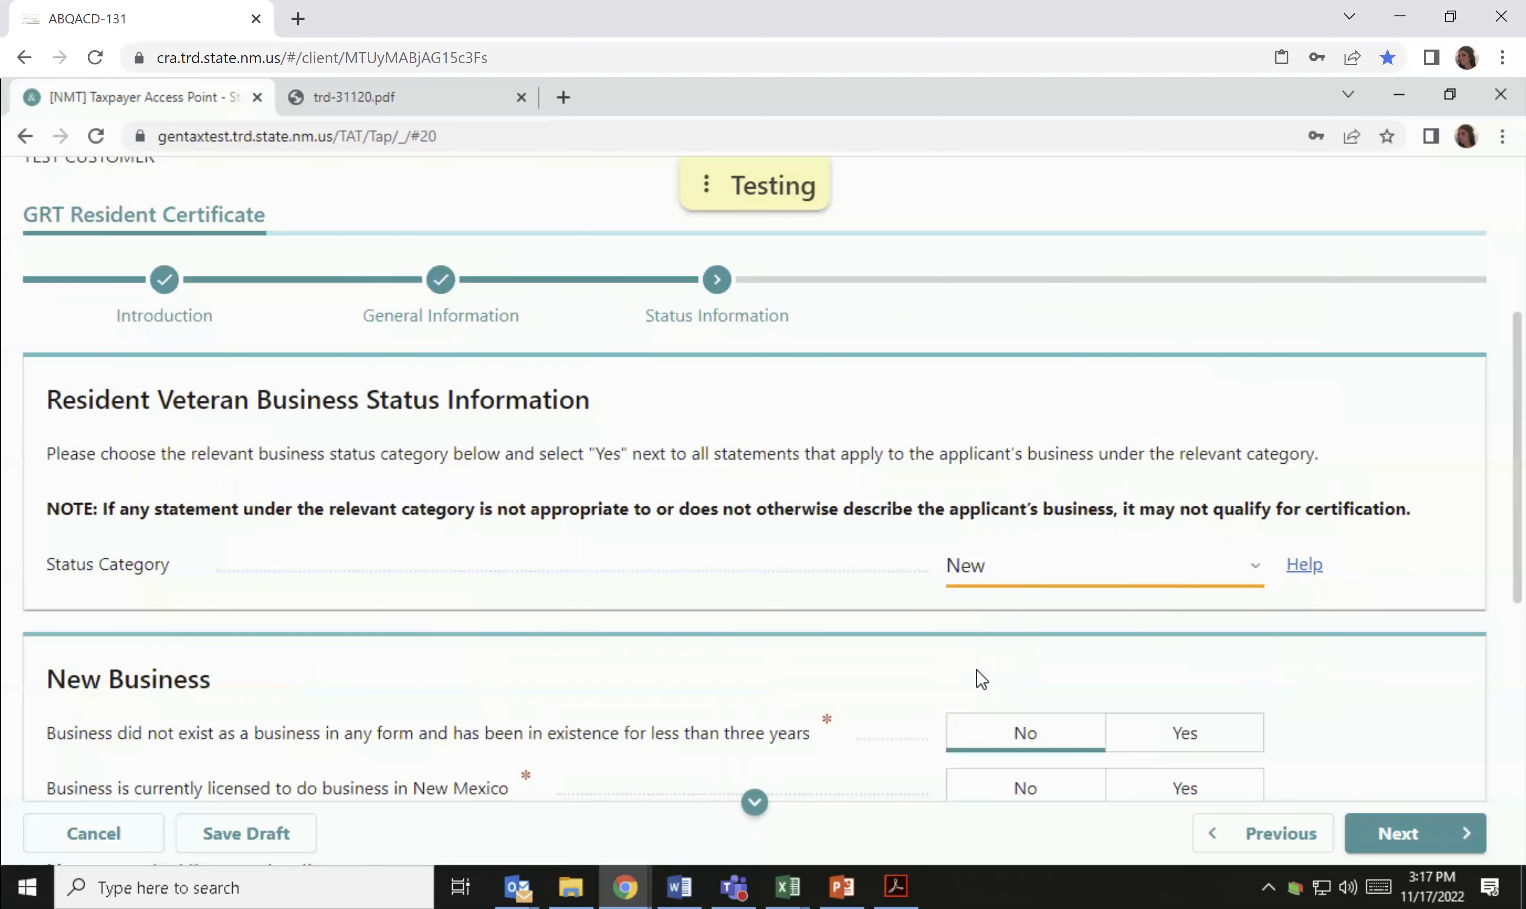
scroll(768, 558, down, 5)
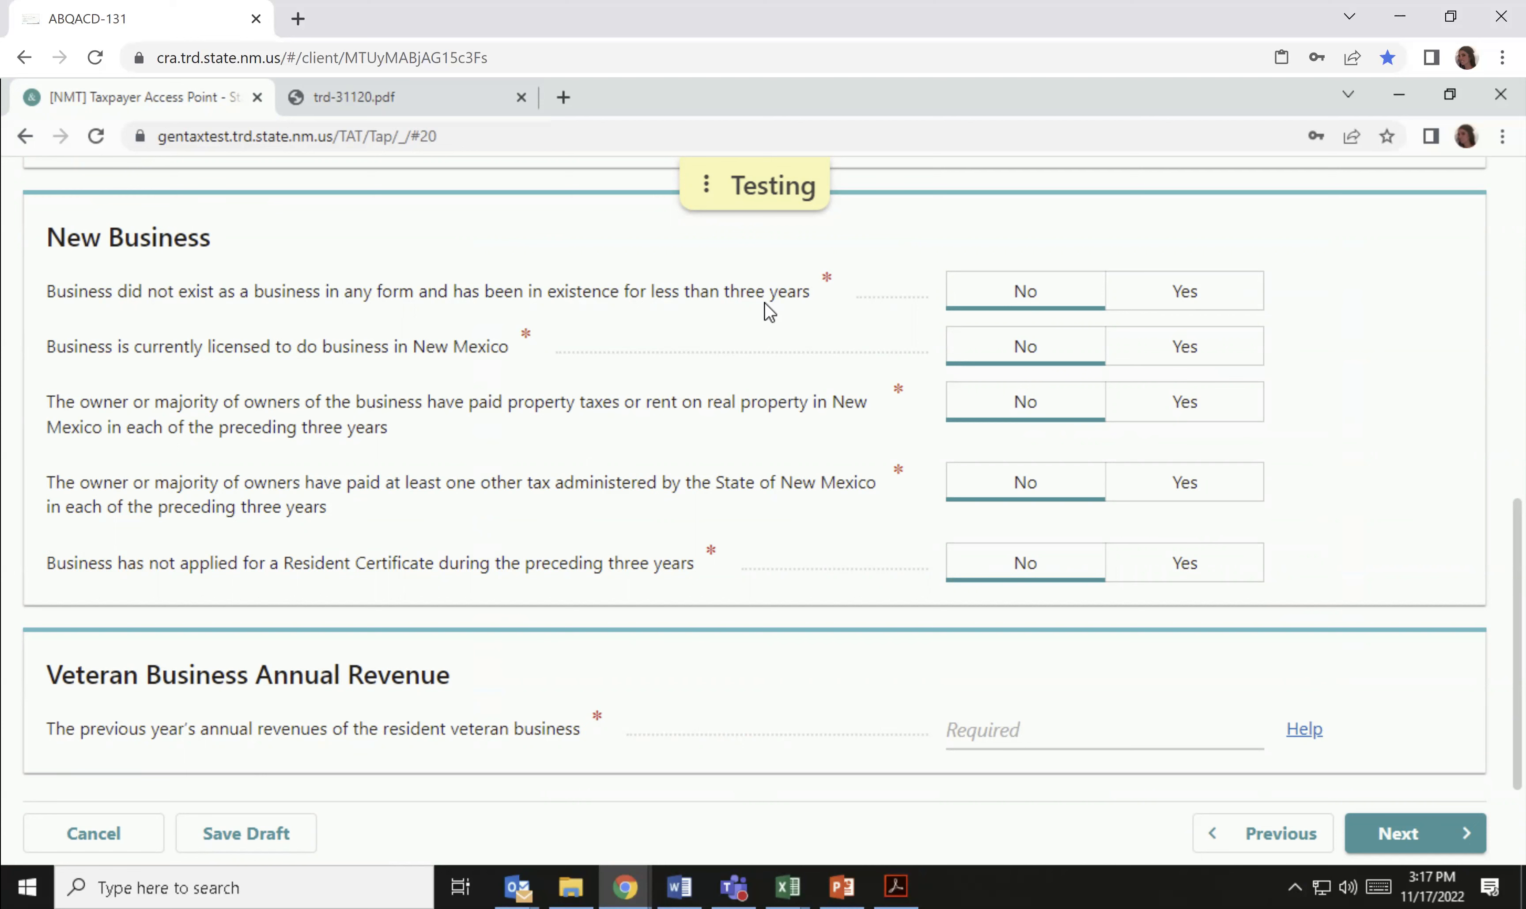
click(1168, 307)
click(1168, 352)
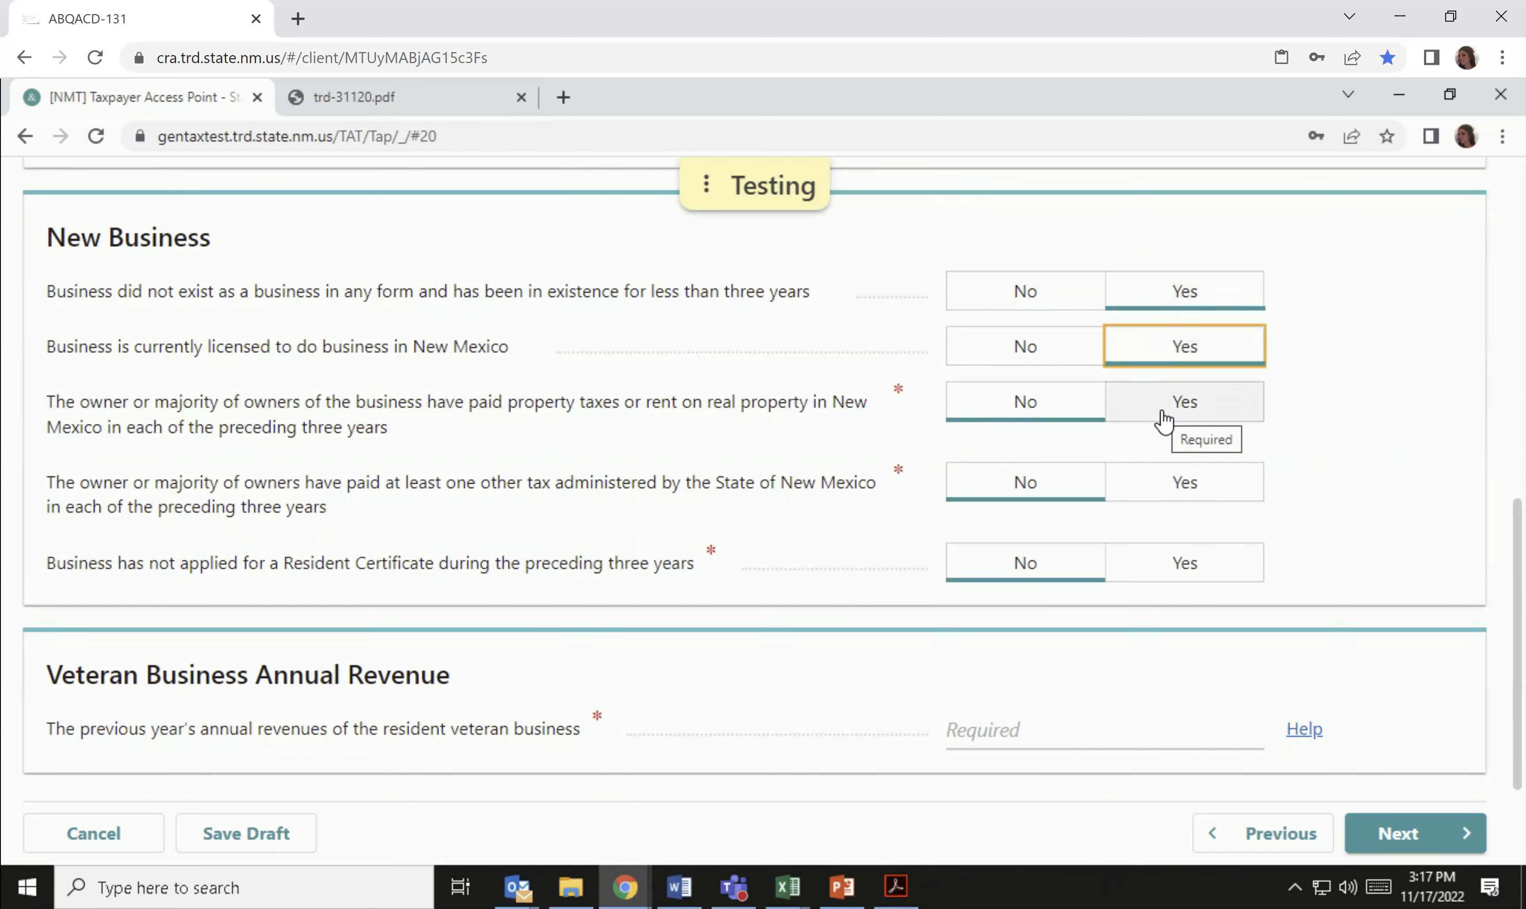
click(1164, 421)
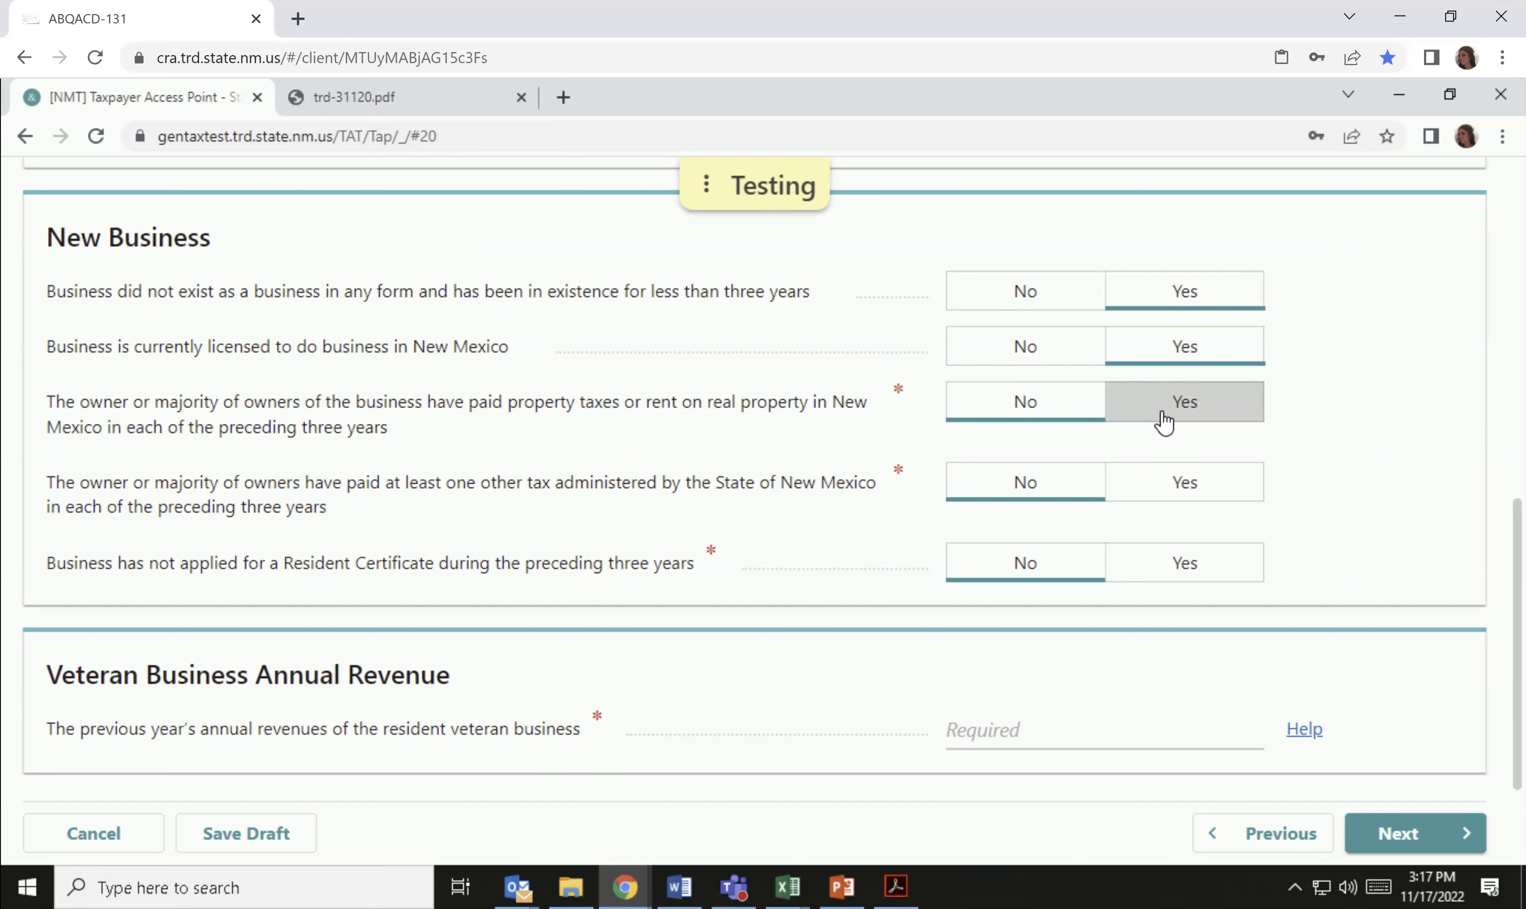
click(1158, 490)
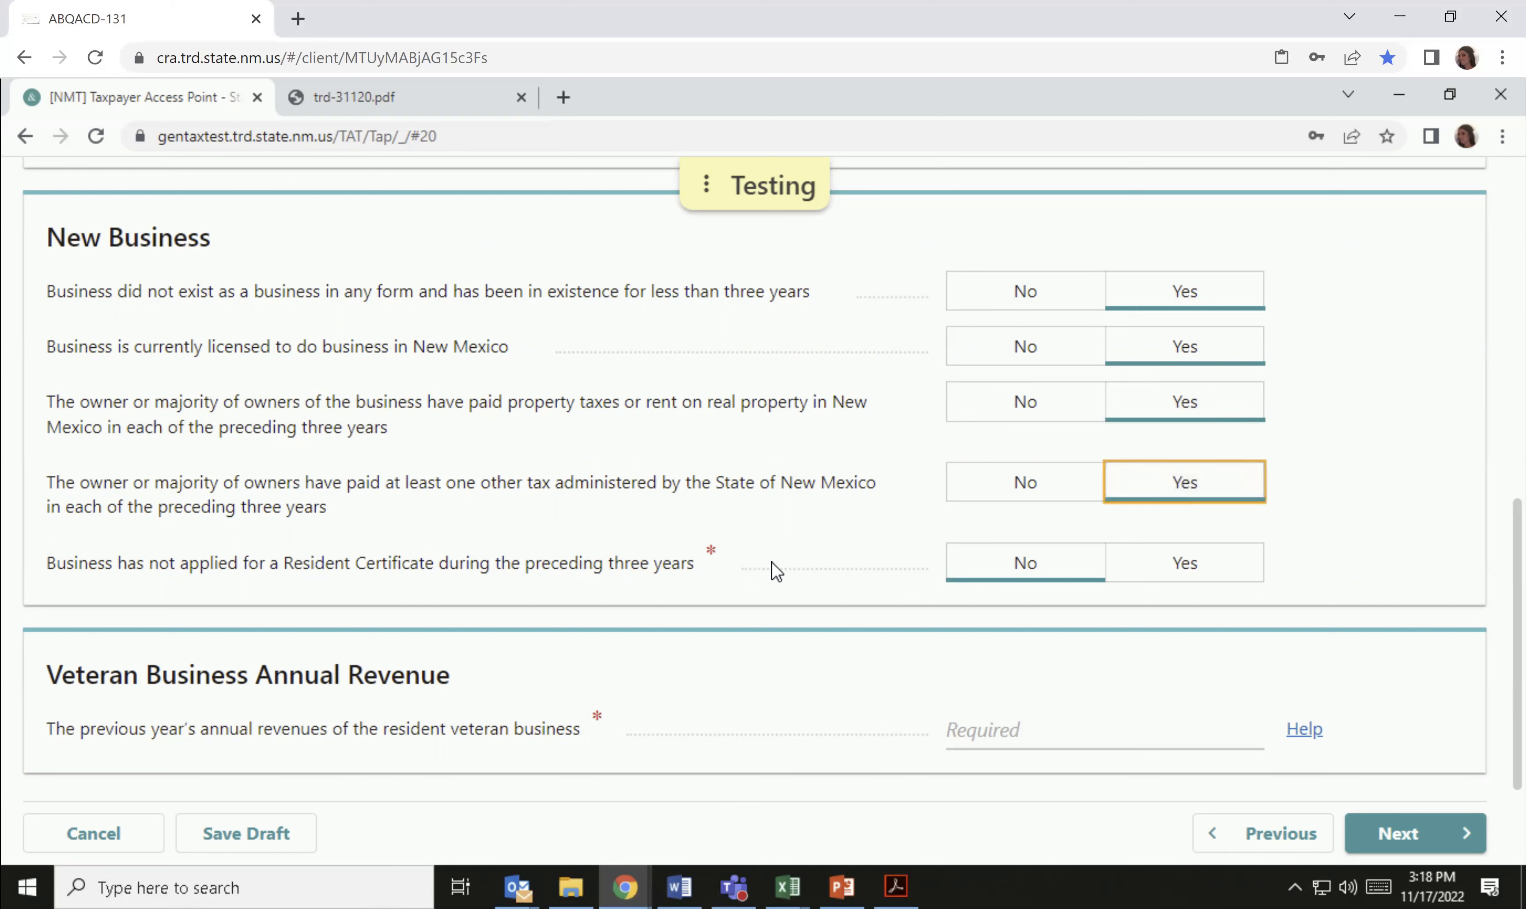
click(1167, 557)
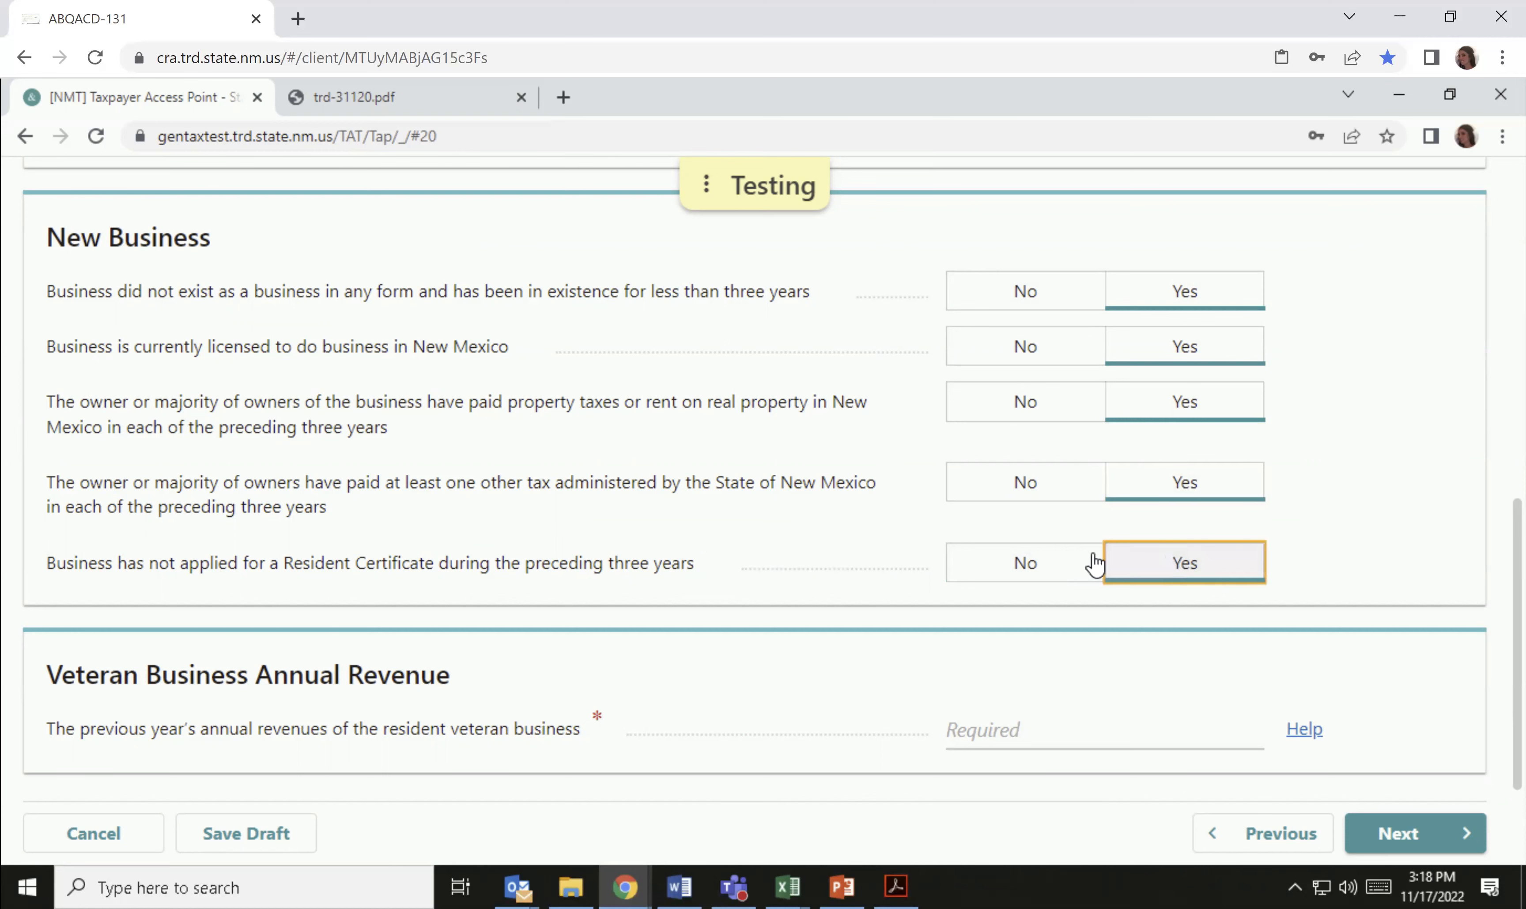
Consult the help text for the previous year's annual revenues of the resident veteran business.
scroll(396, 532, down, 1)
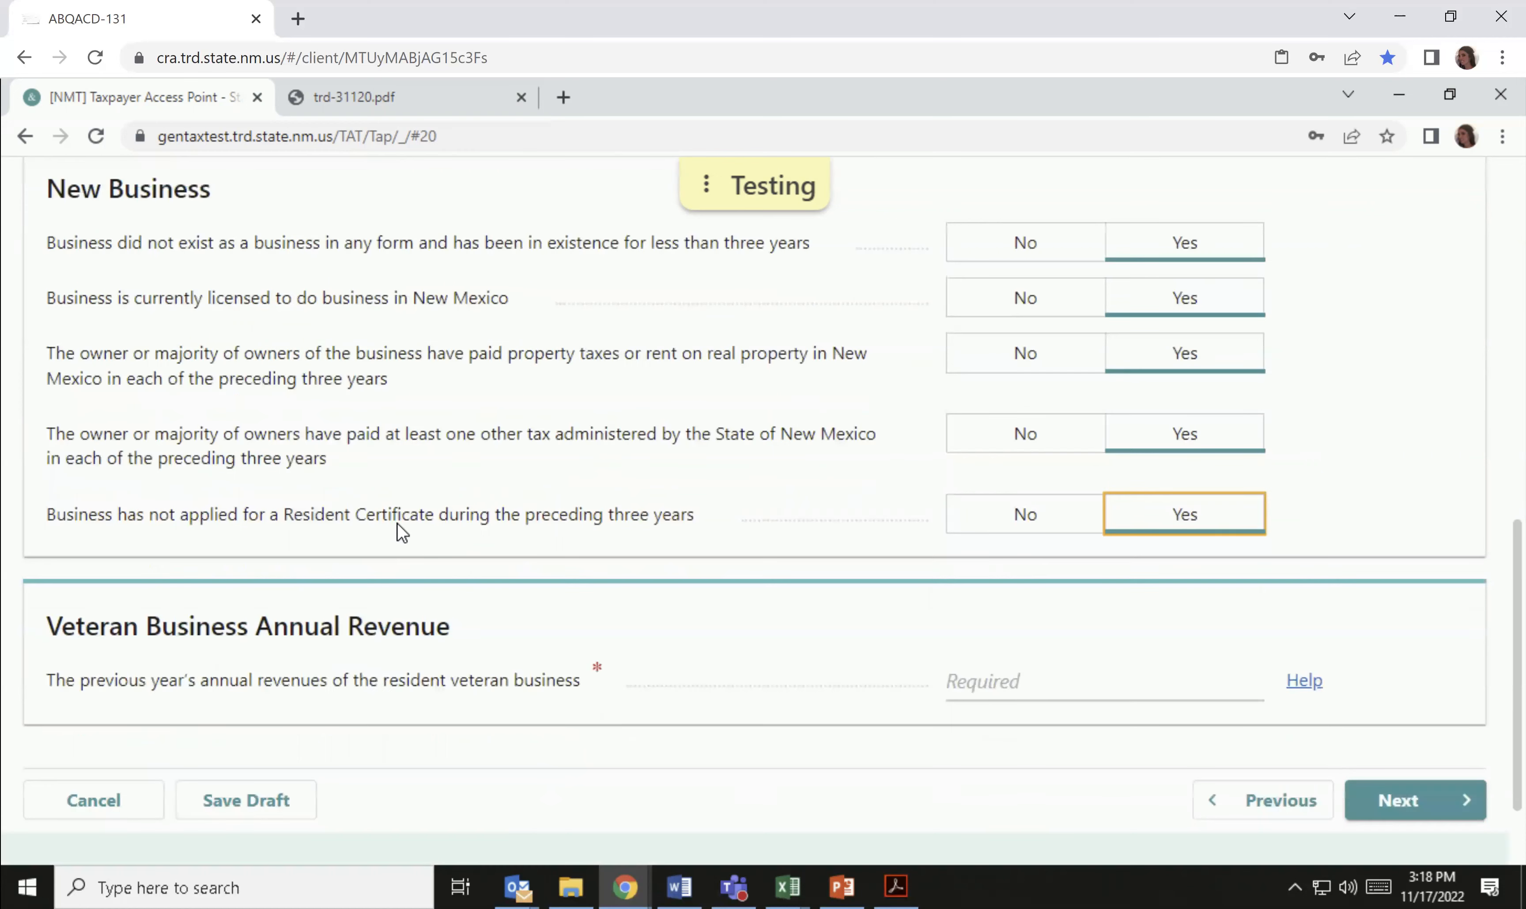
scroll(134, 527, down, 2)
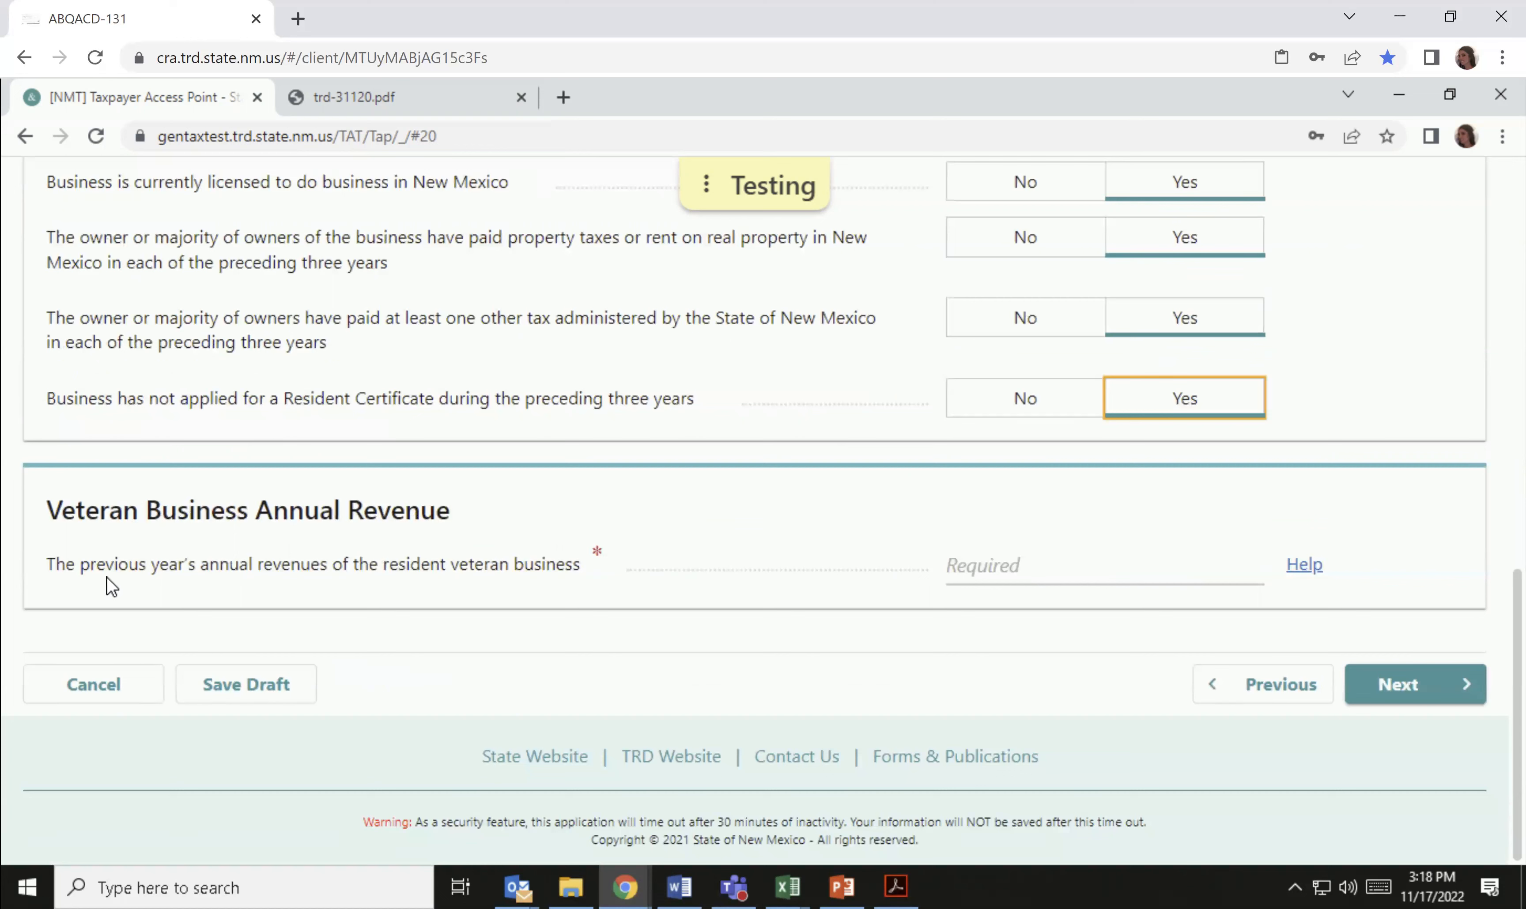
click(993, 567)
click(992, 567)
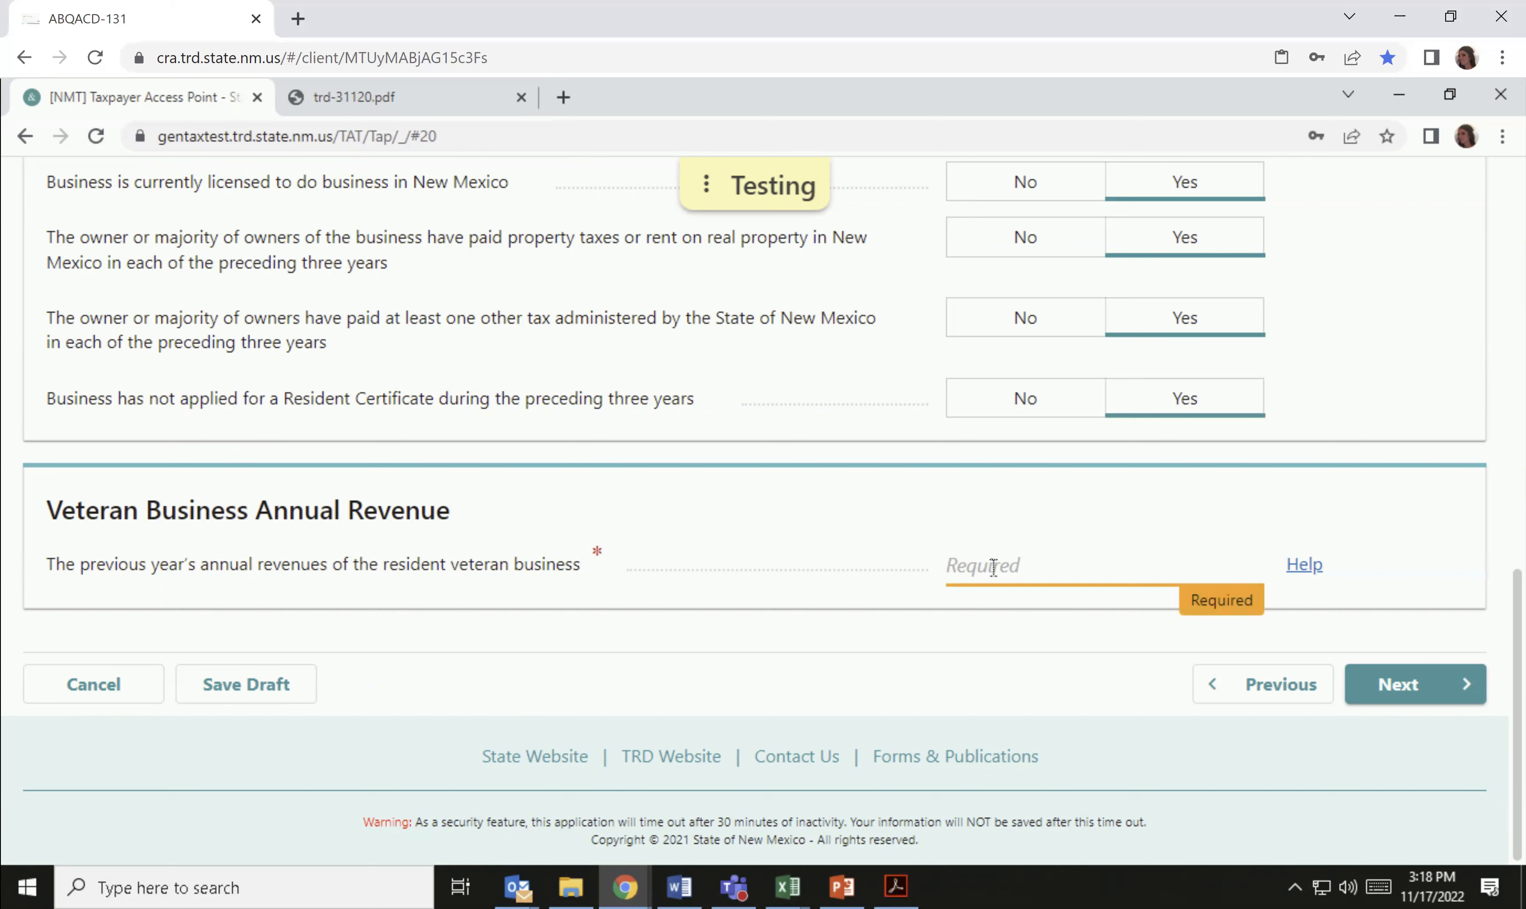
click(1301, 567)
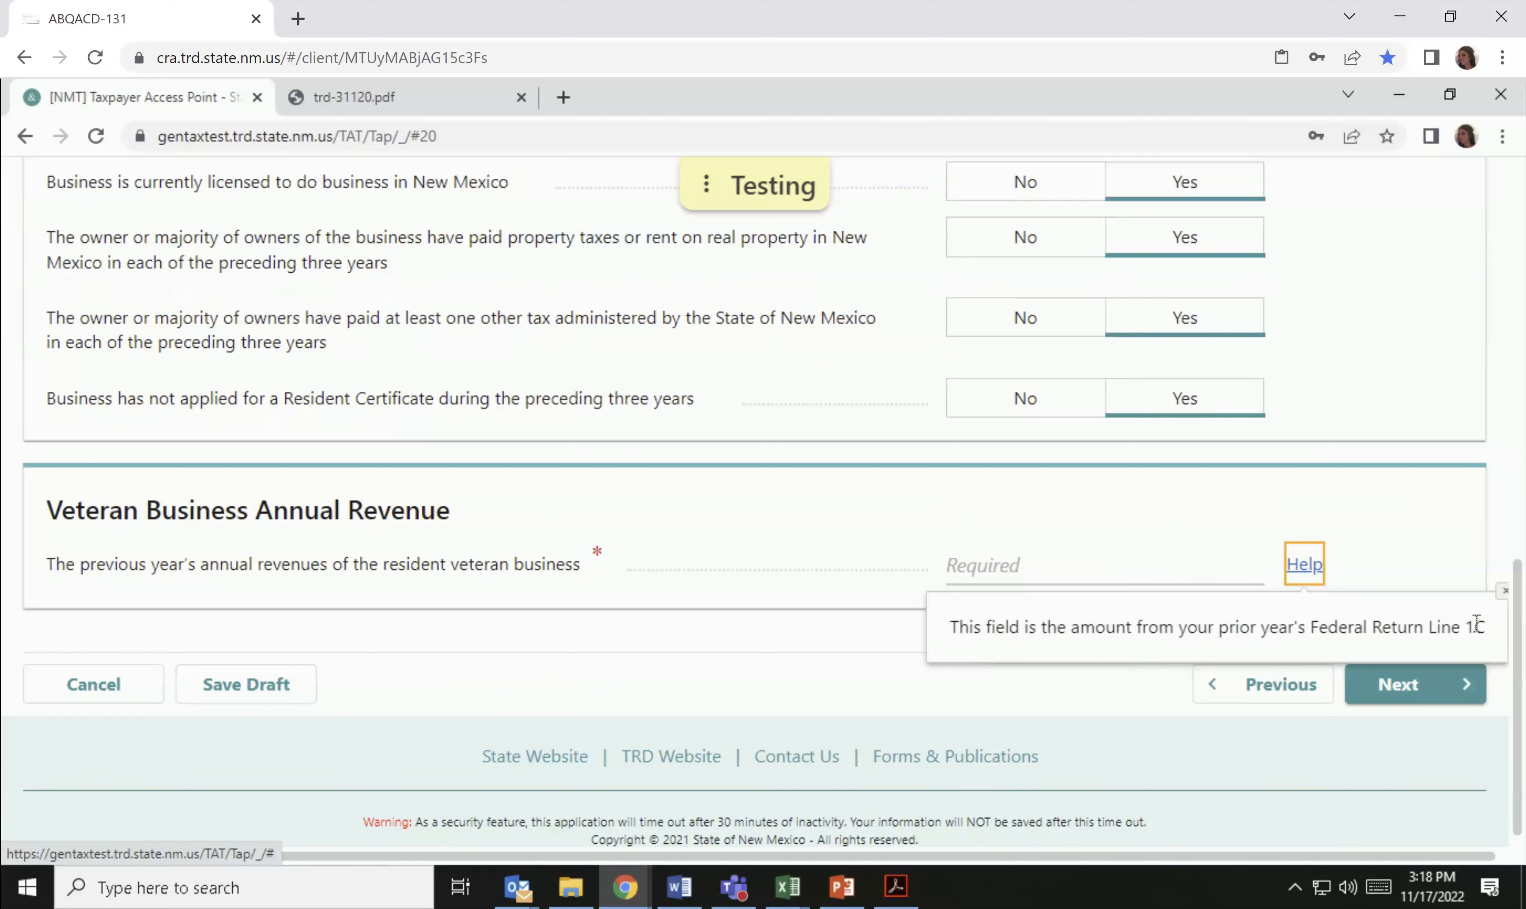
Set the previous year's annual revenues of the resident veteran business to 3,000,000.00.
click(995, 570)
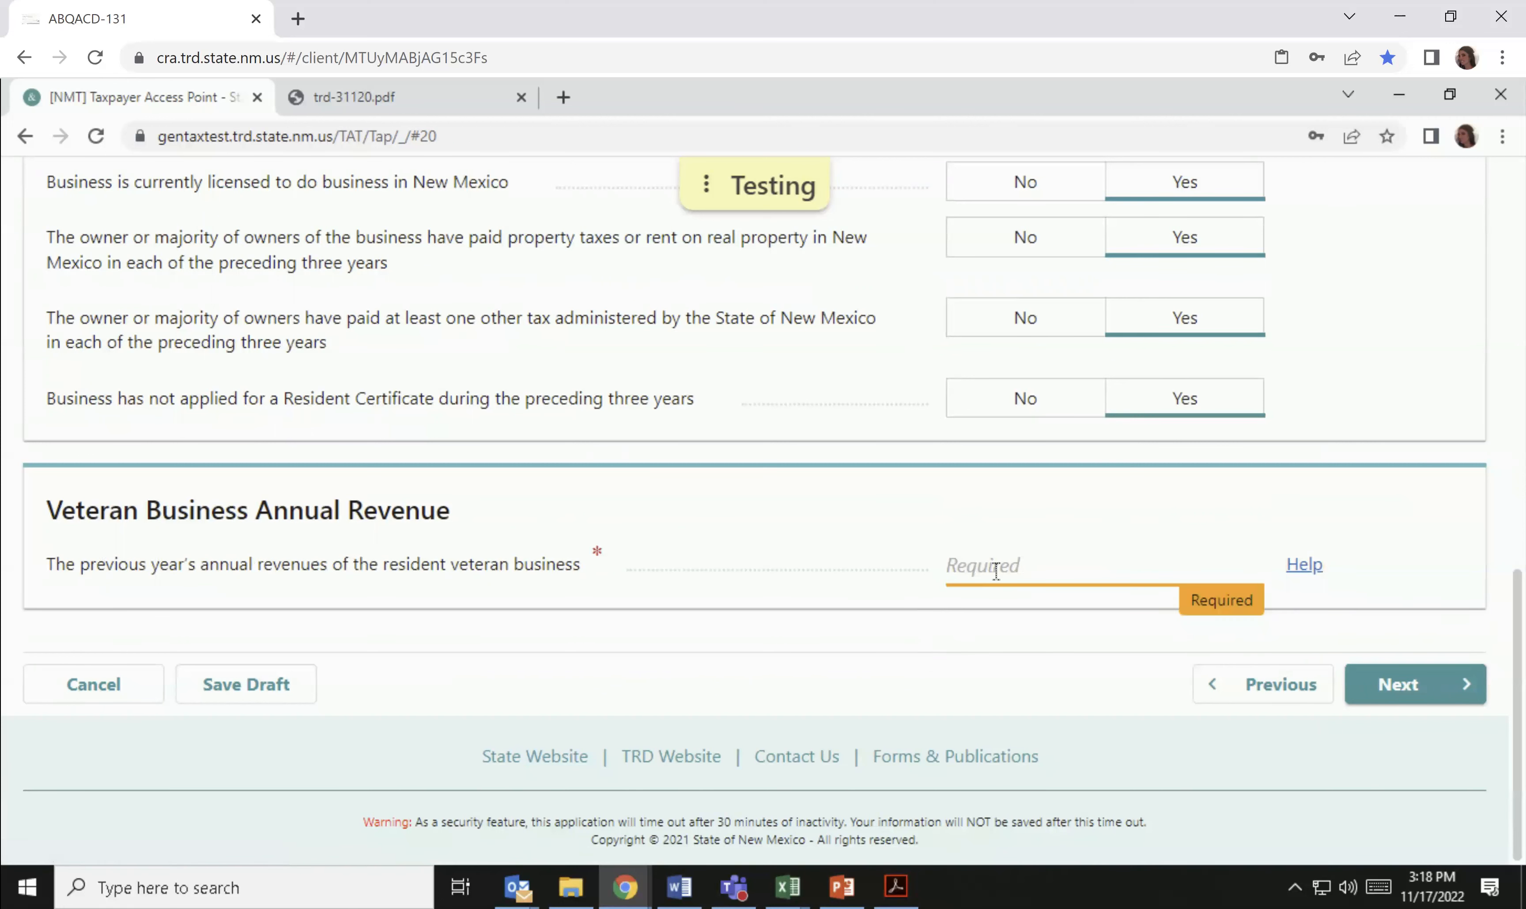
text(30,00)
text(0,000.)
text(00000)
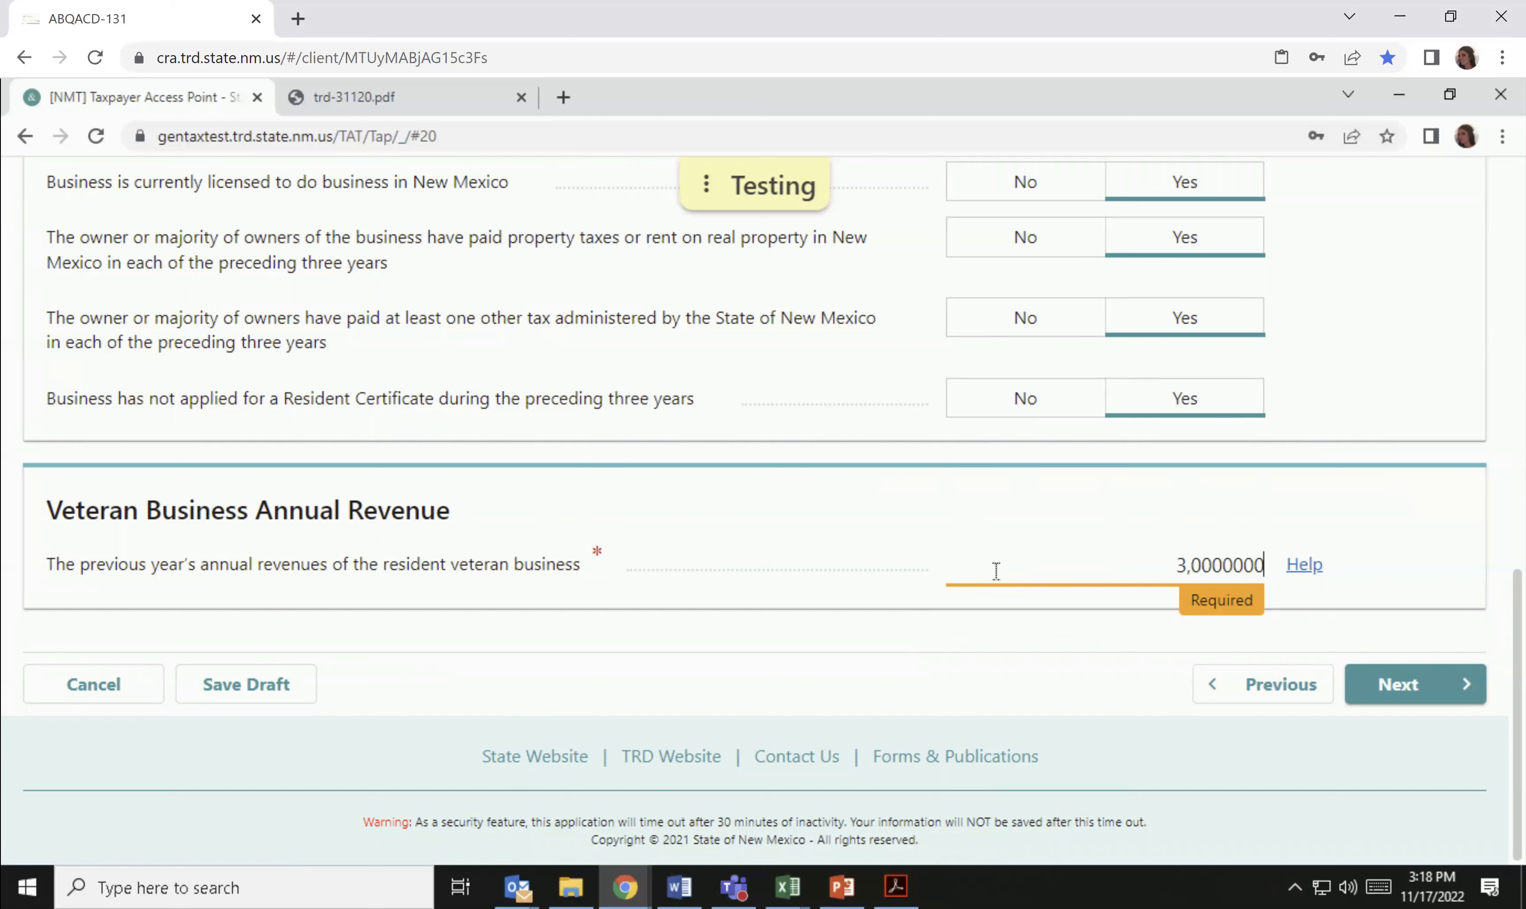
key(Tab)
key(shift+Tab)
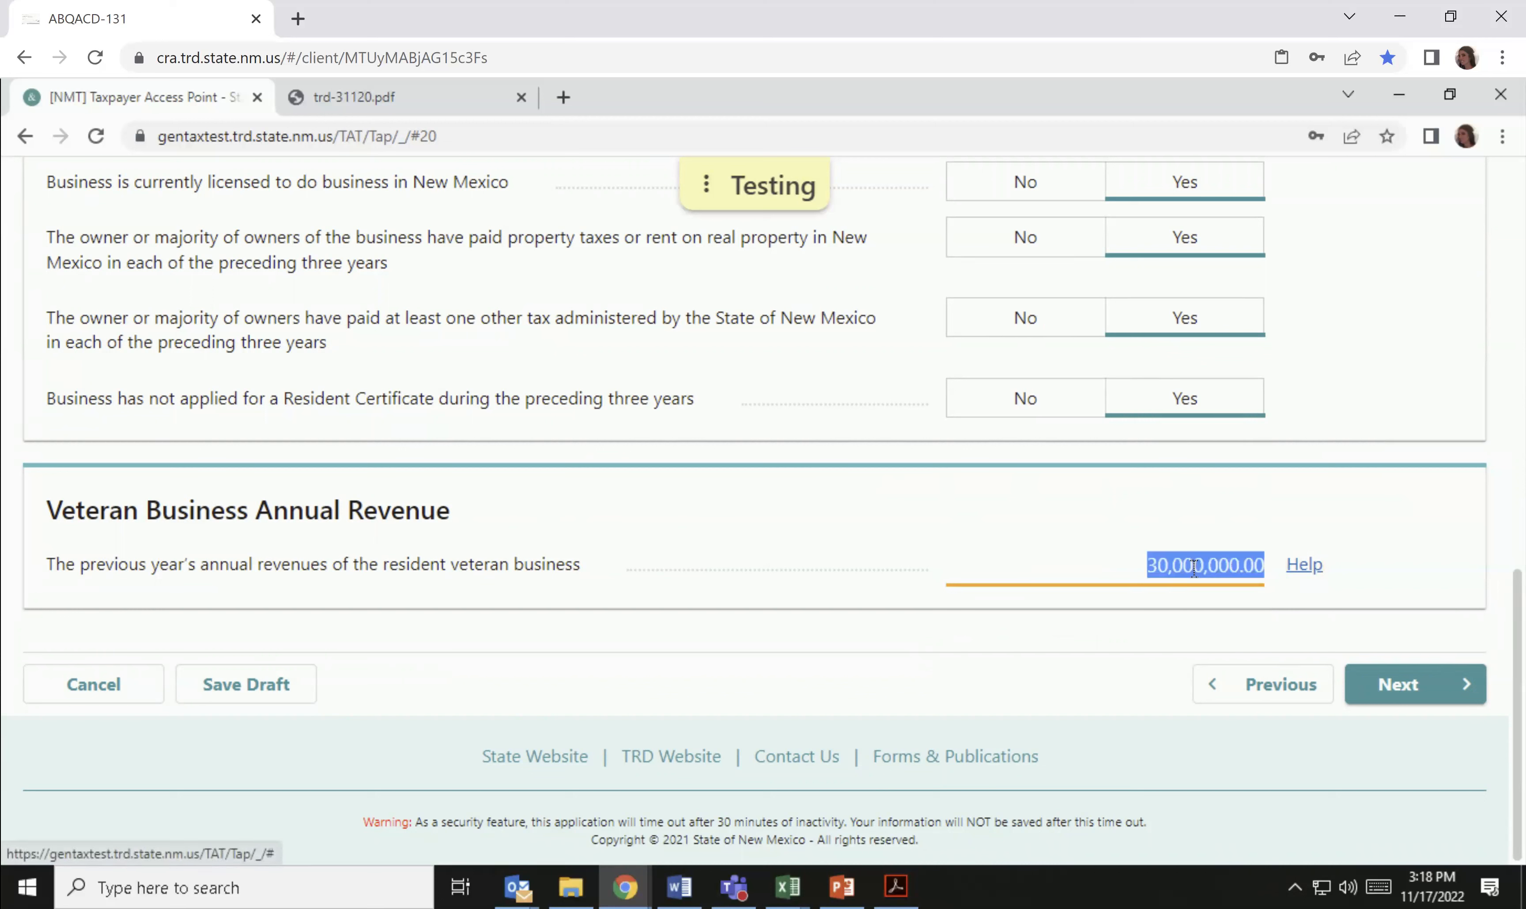
text(3)
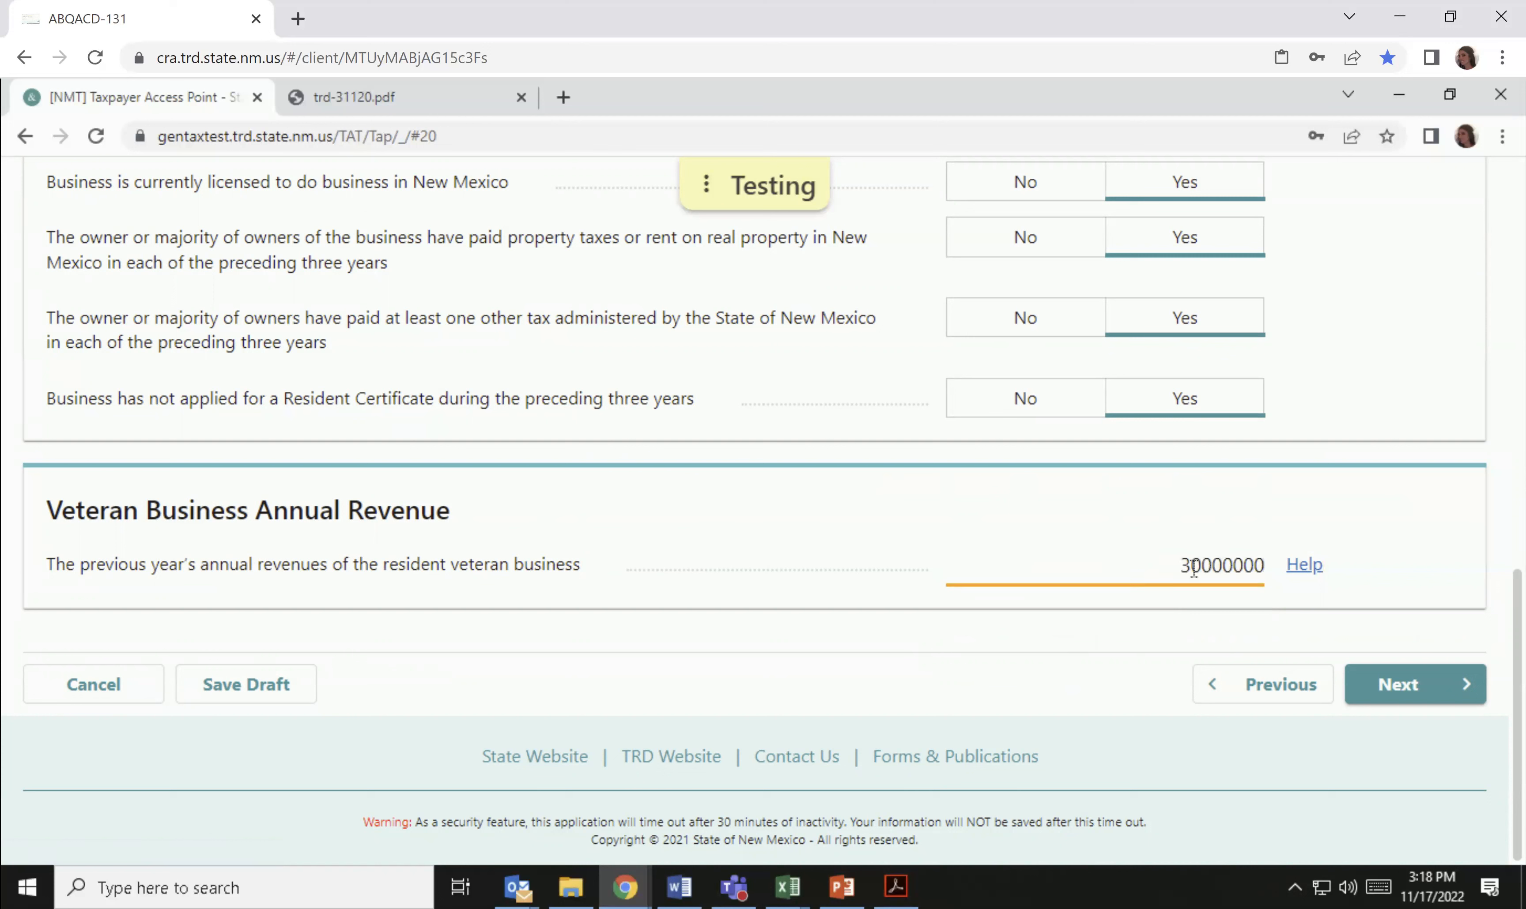
key(Tab)
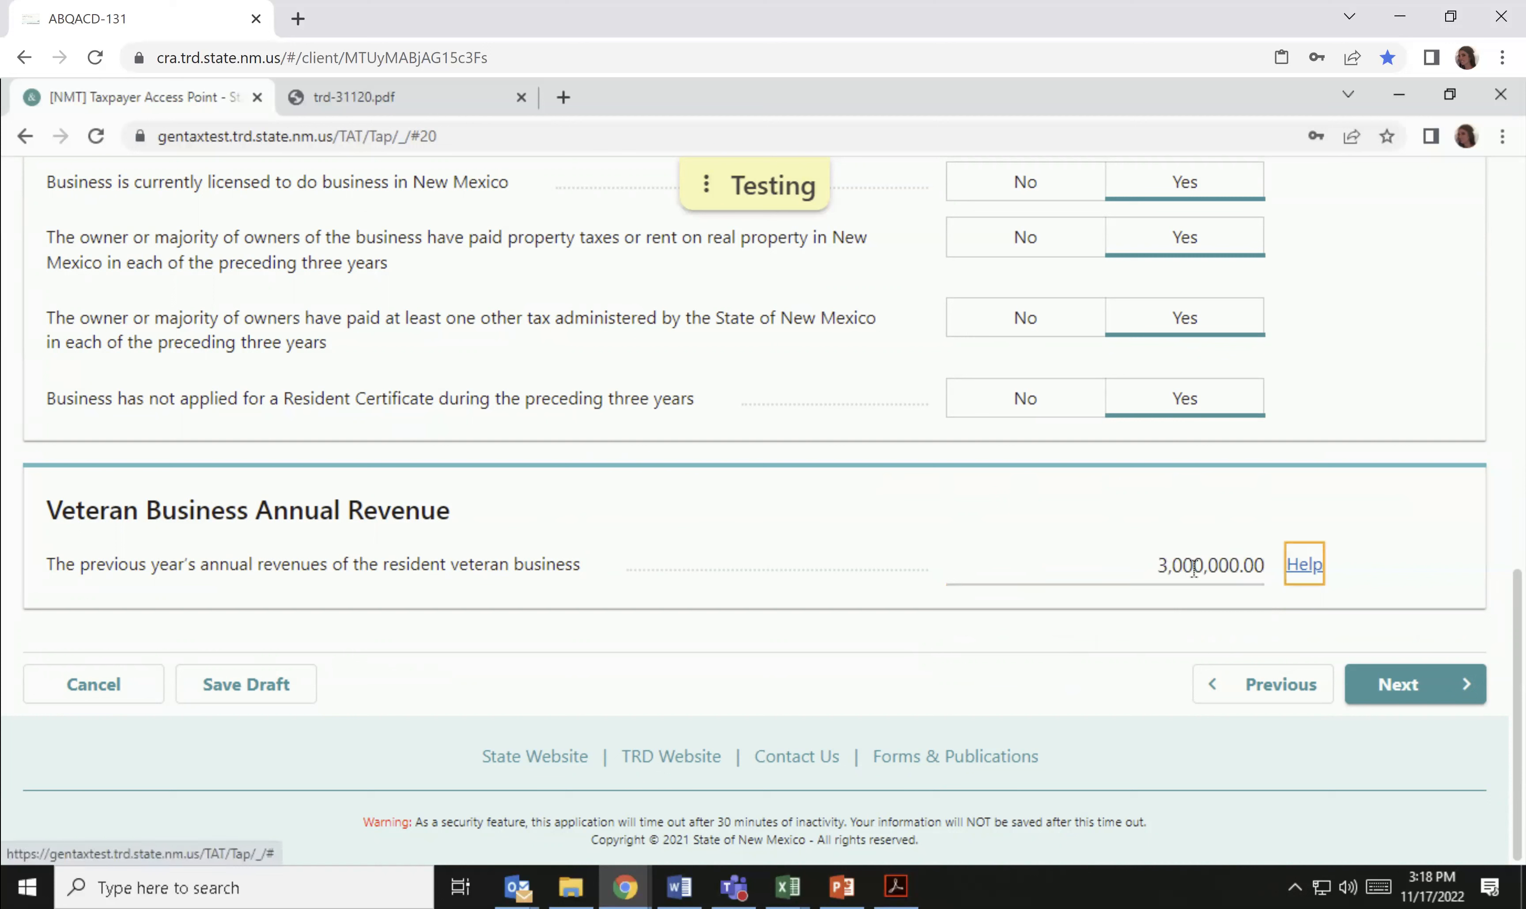
Continue to the Documentation stage, review the required attachments and try to move on without attaching any files.
click(1396, 684)
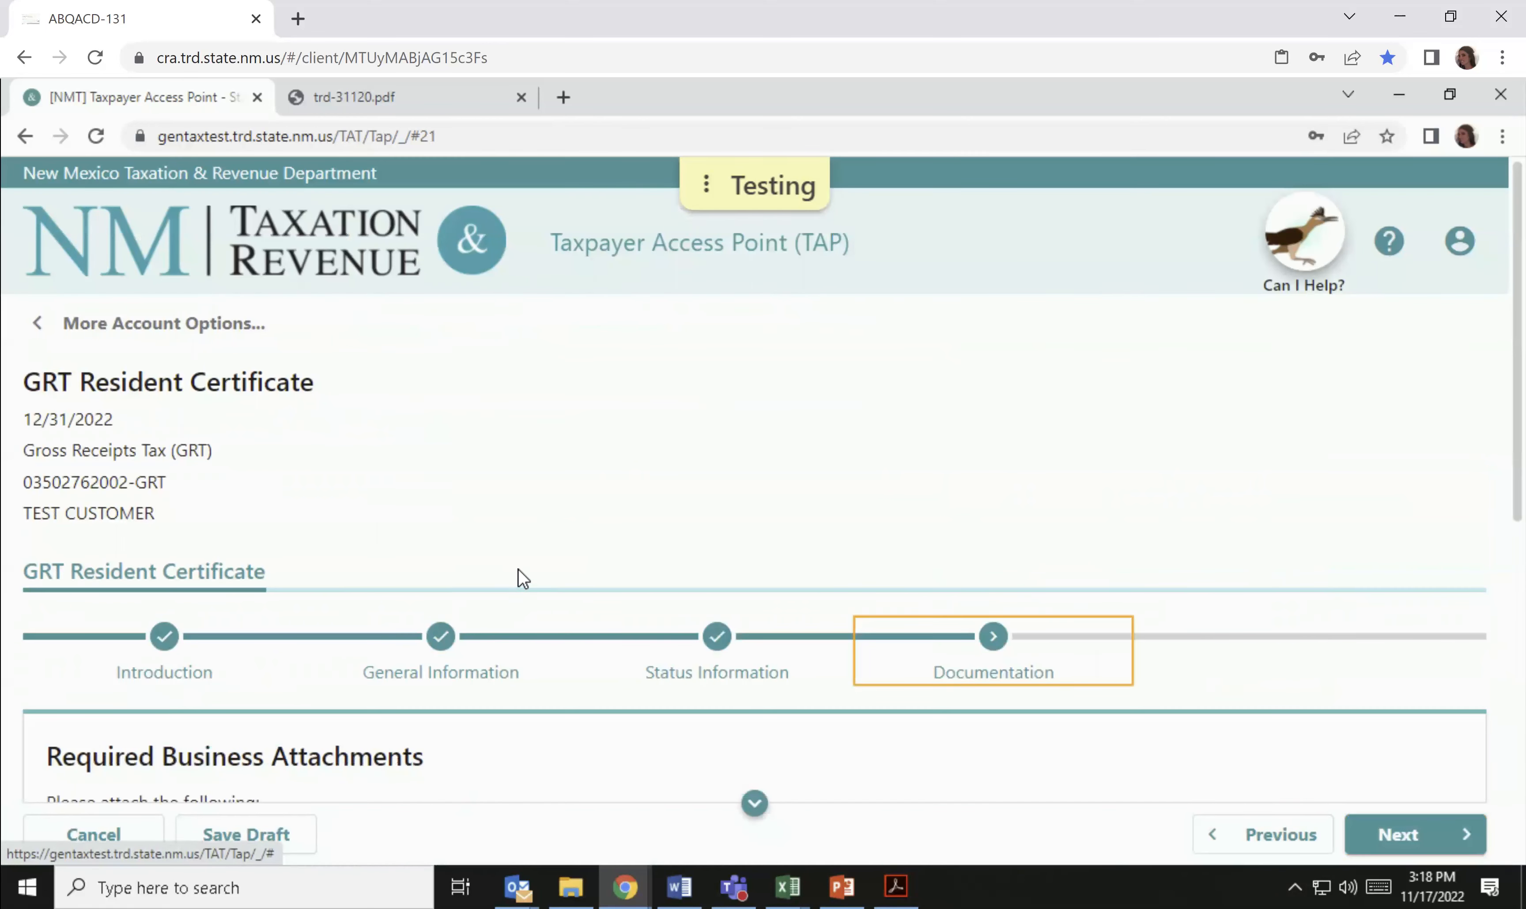
scroll(519, 570, down, 3)
scroll(518, 570, down, 3)
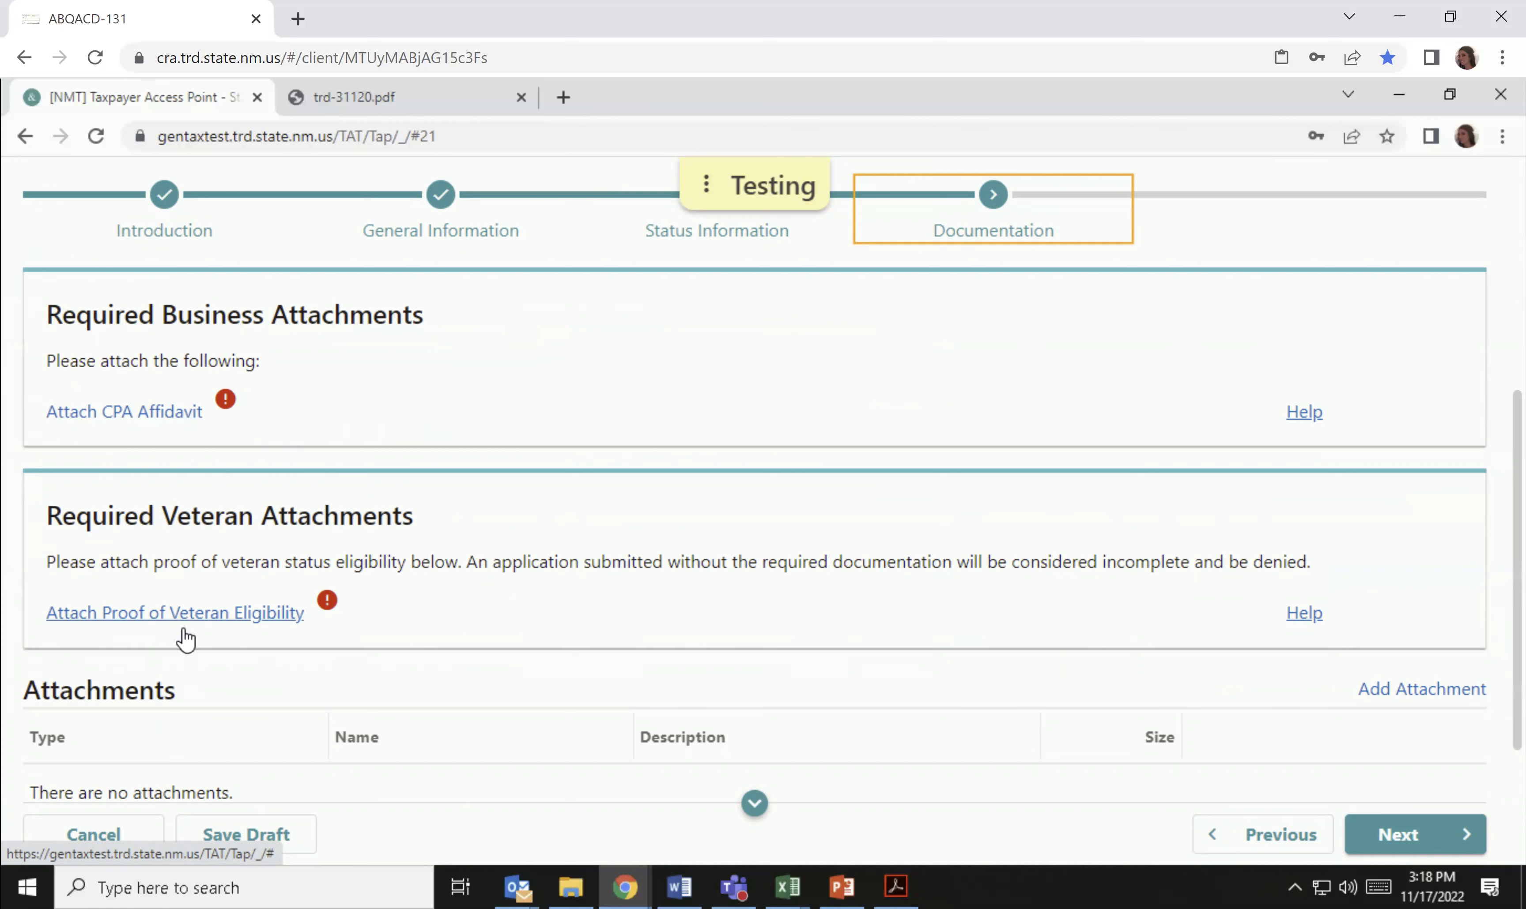
click(1428, 843)
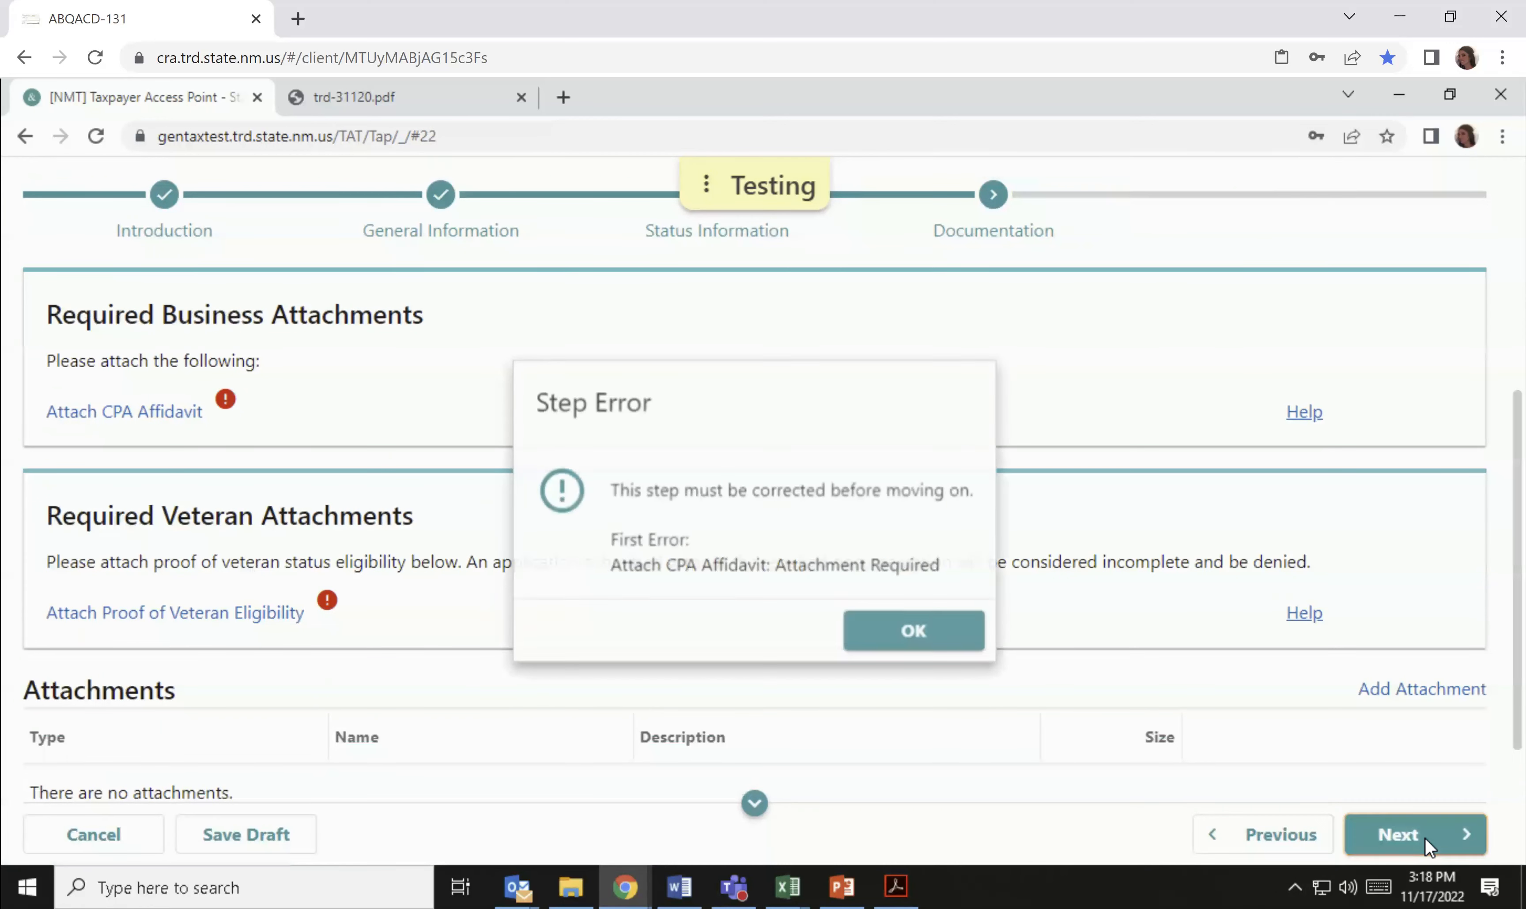
click(883, 632)
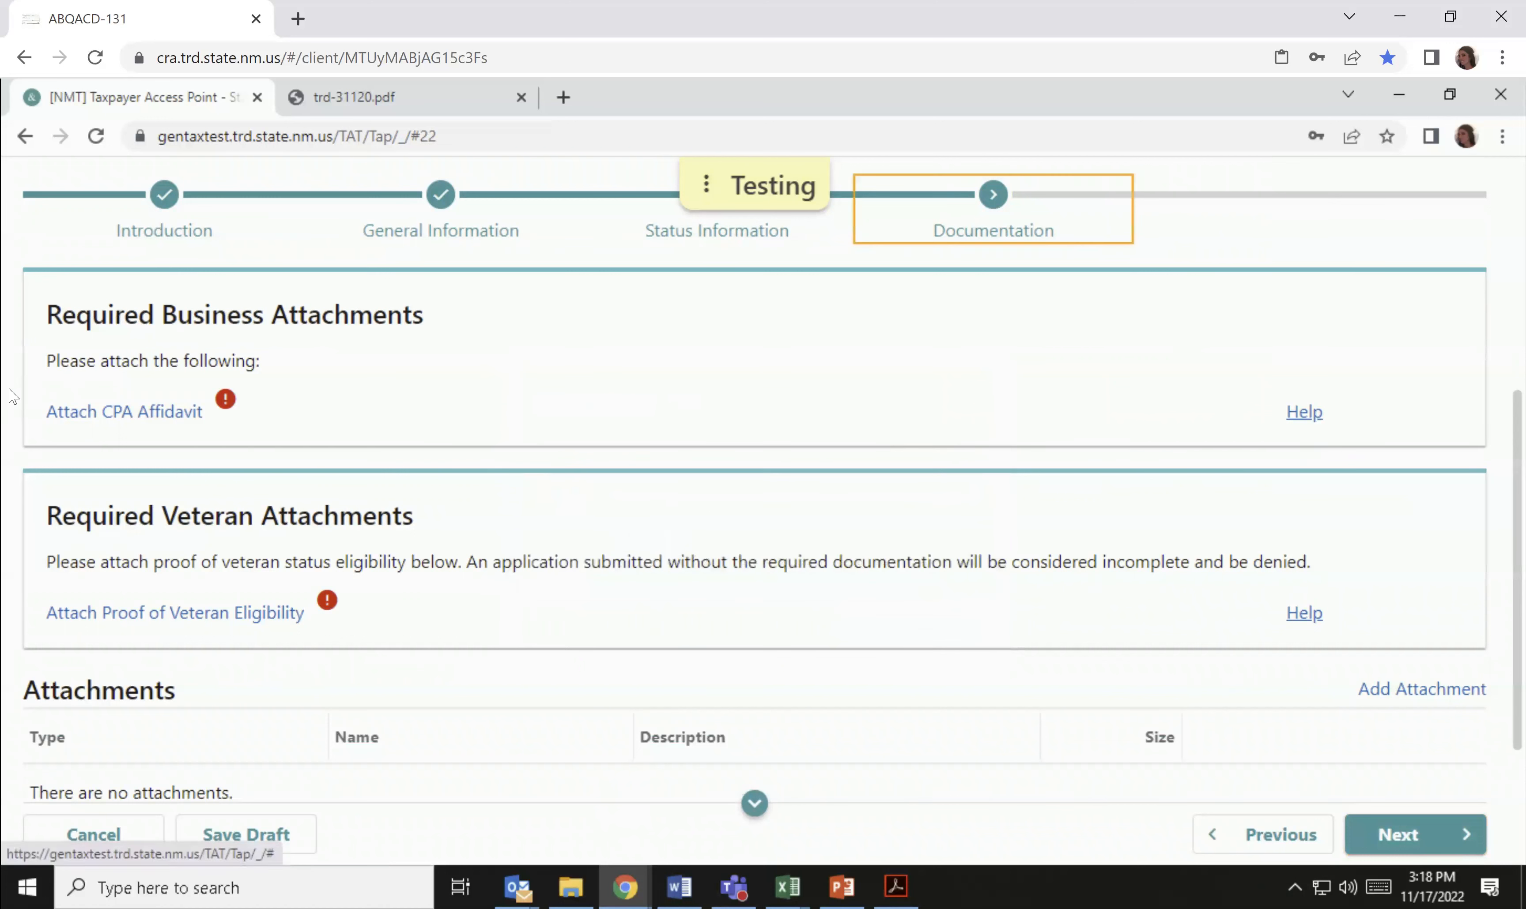
Attach CPA Affidavit.pdf as the required CPA affidavit with the description "affidavit".
click(85, 413)
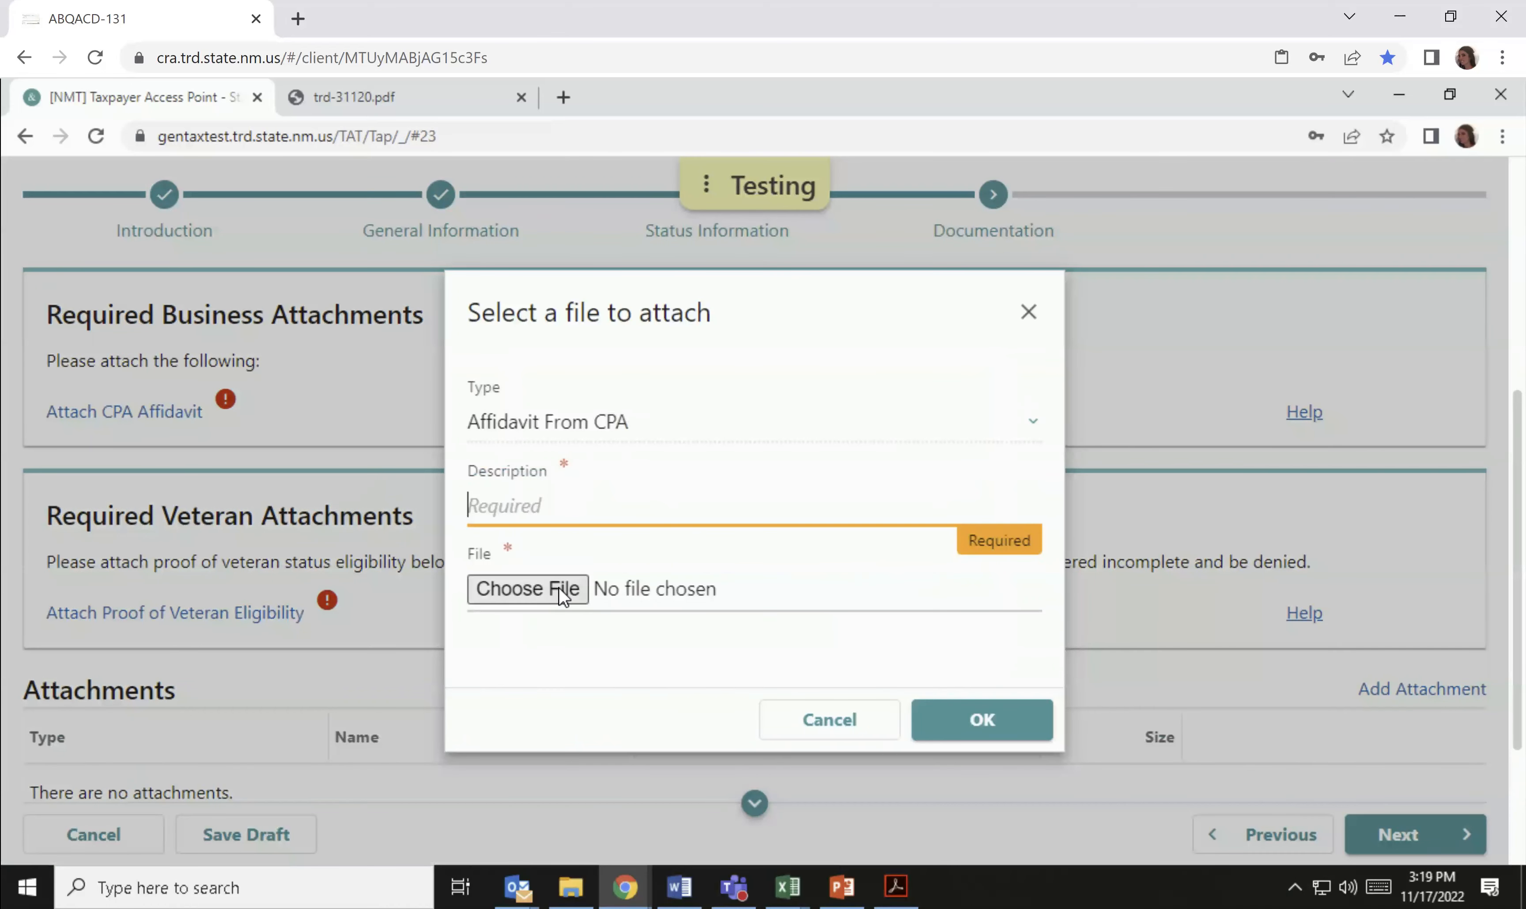
click(559, 588)
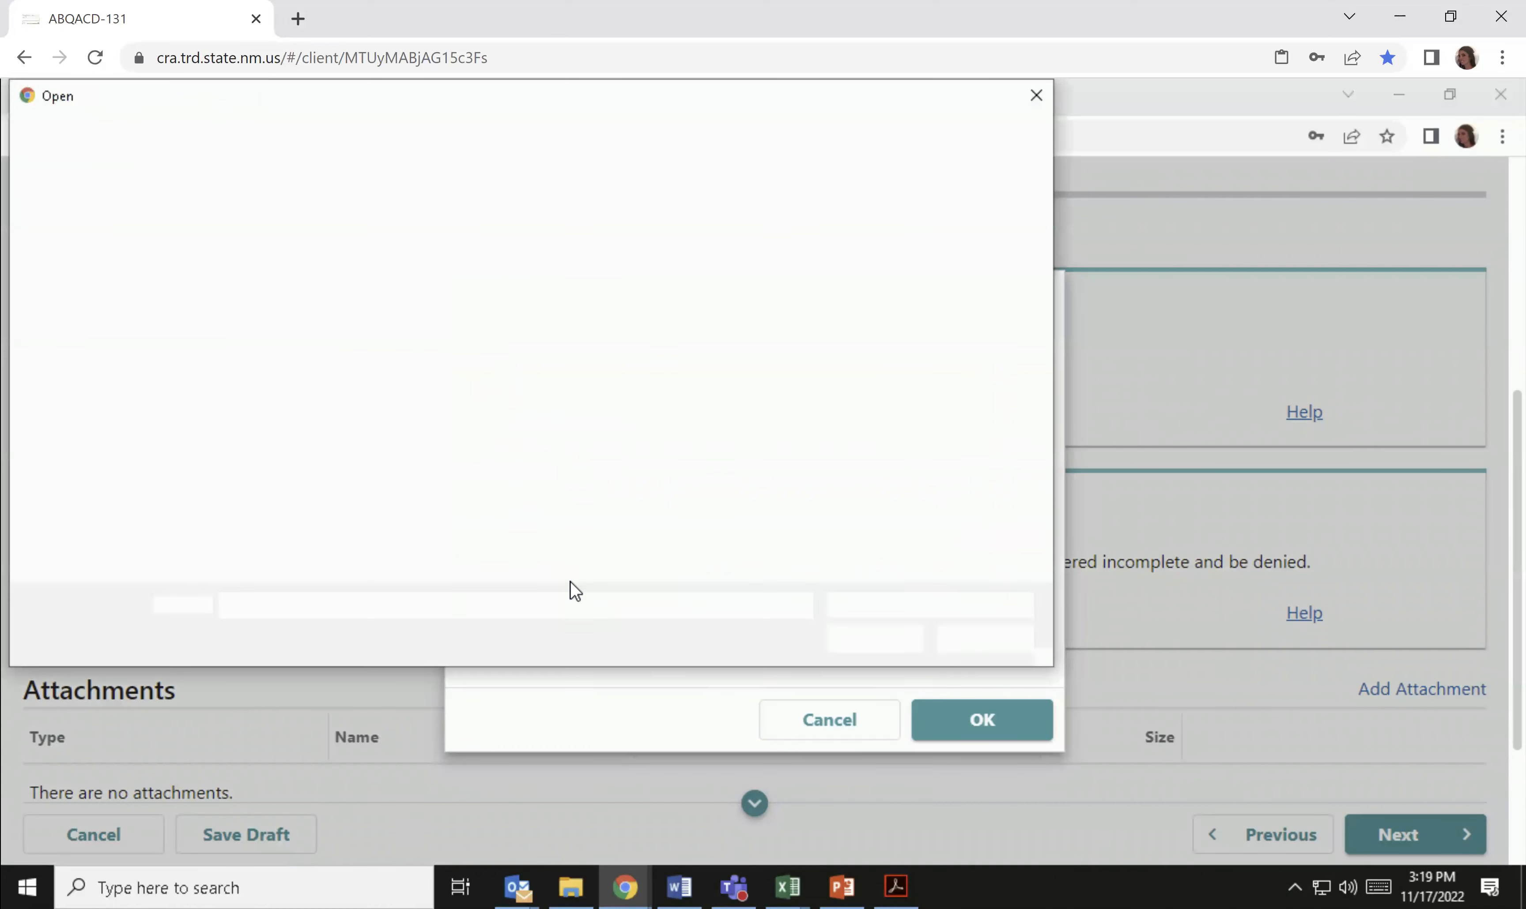
click(242, 236)
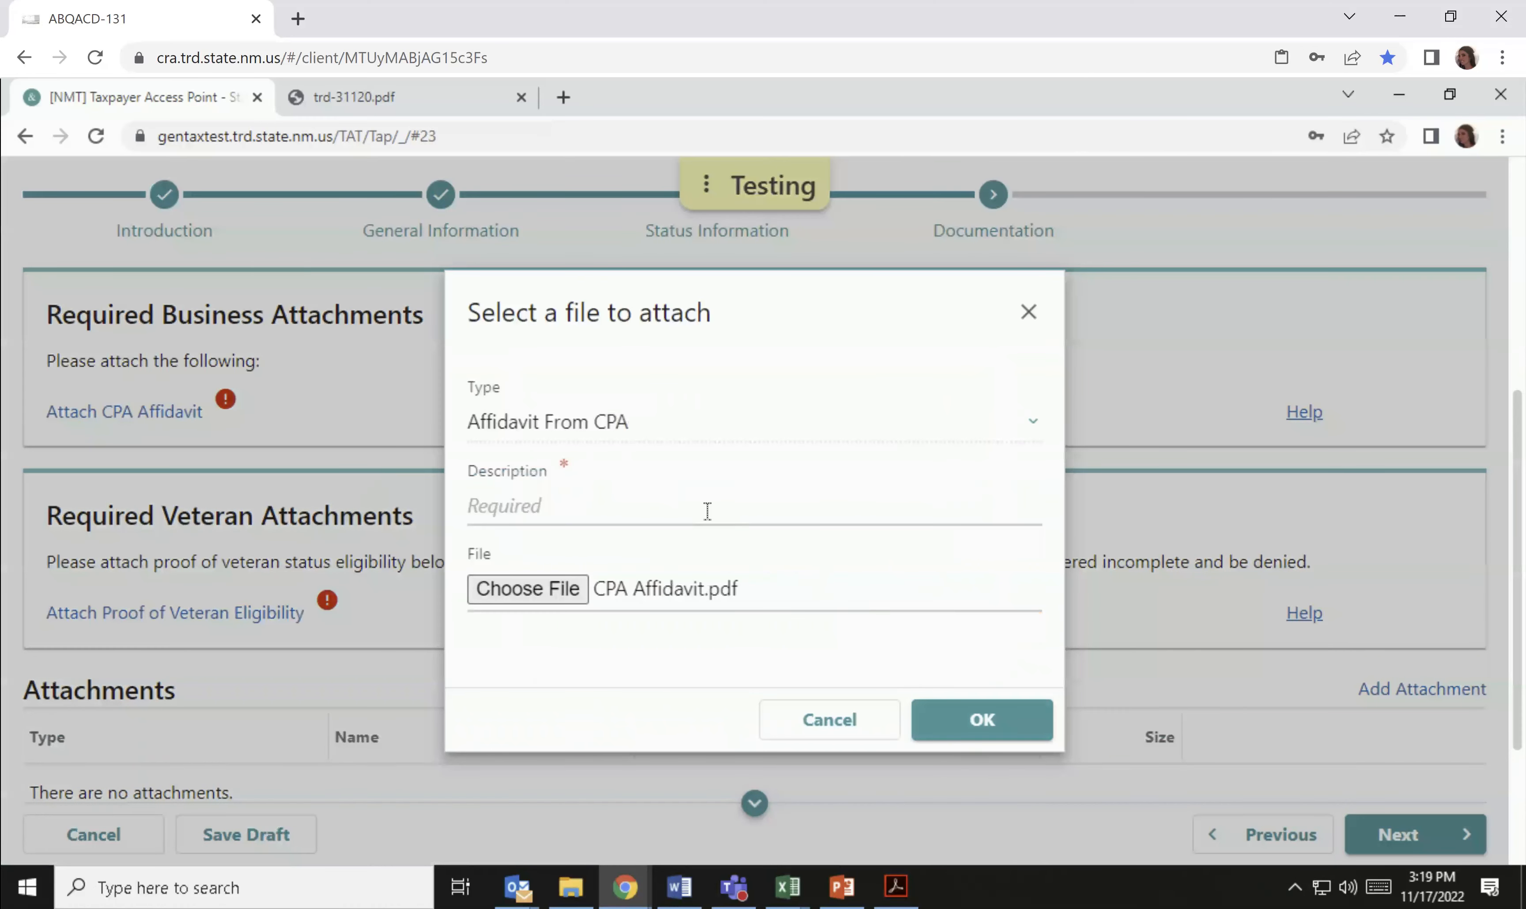
click(706, 512)
text(affidavit)
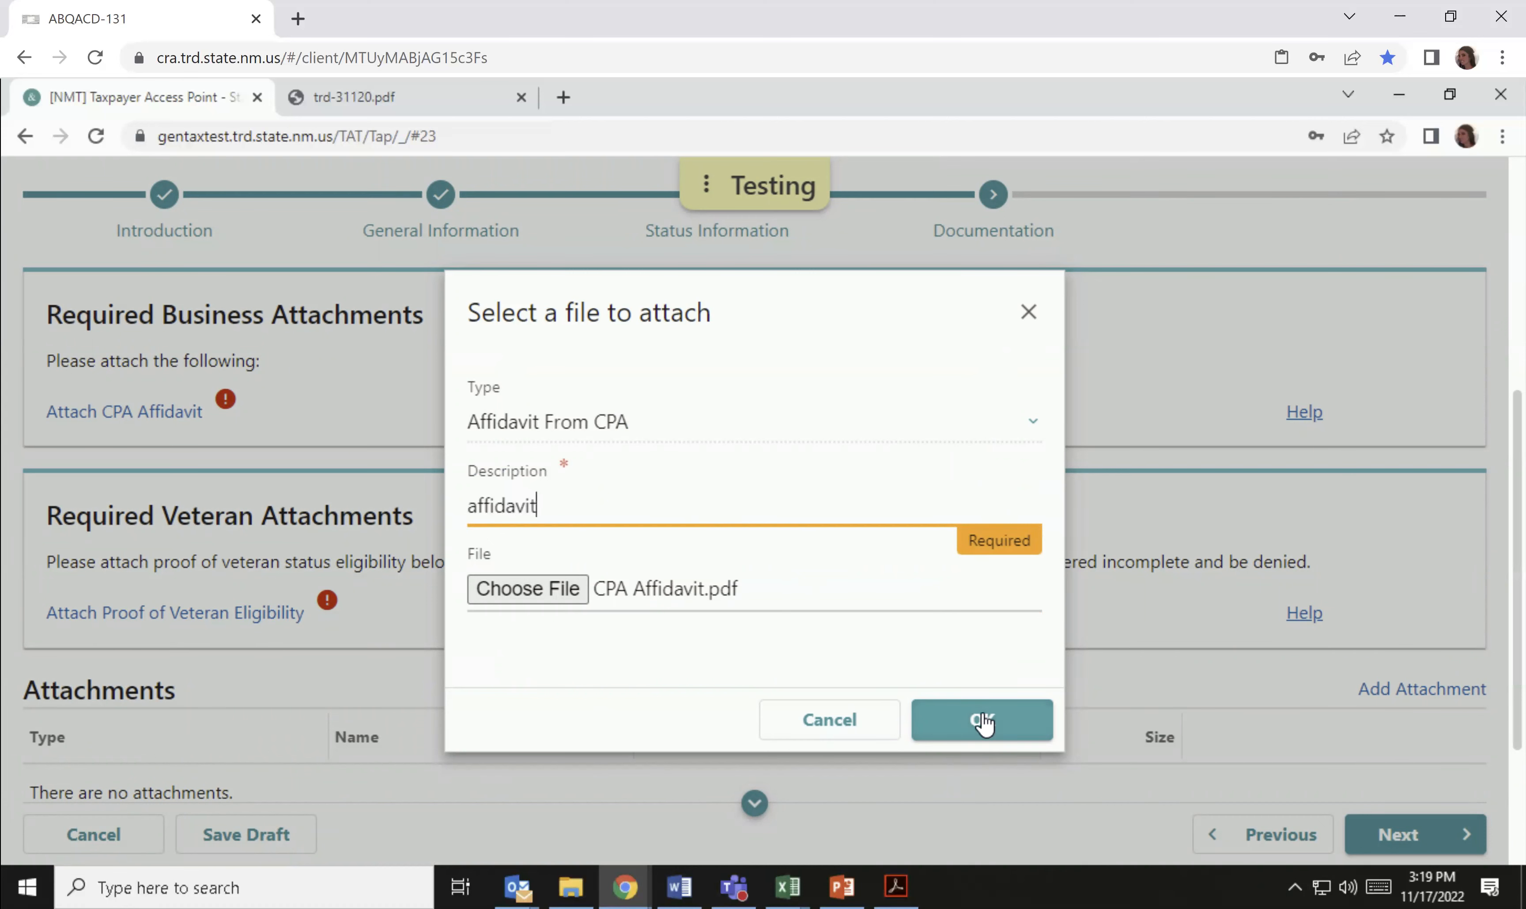
click(983, 722)
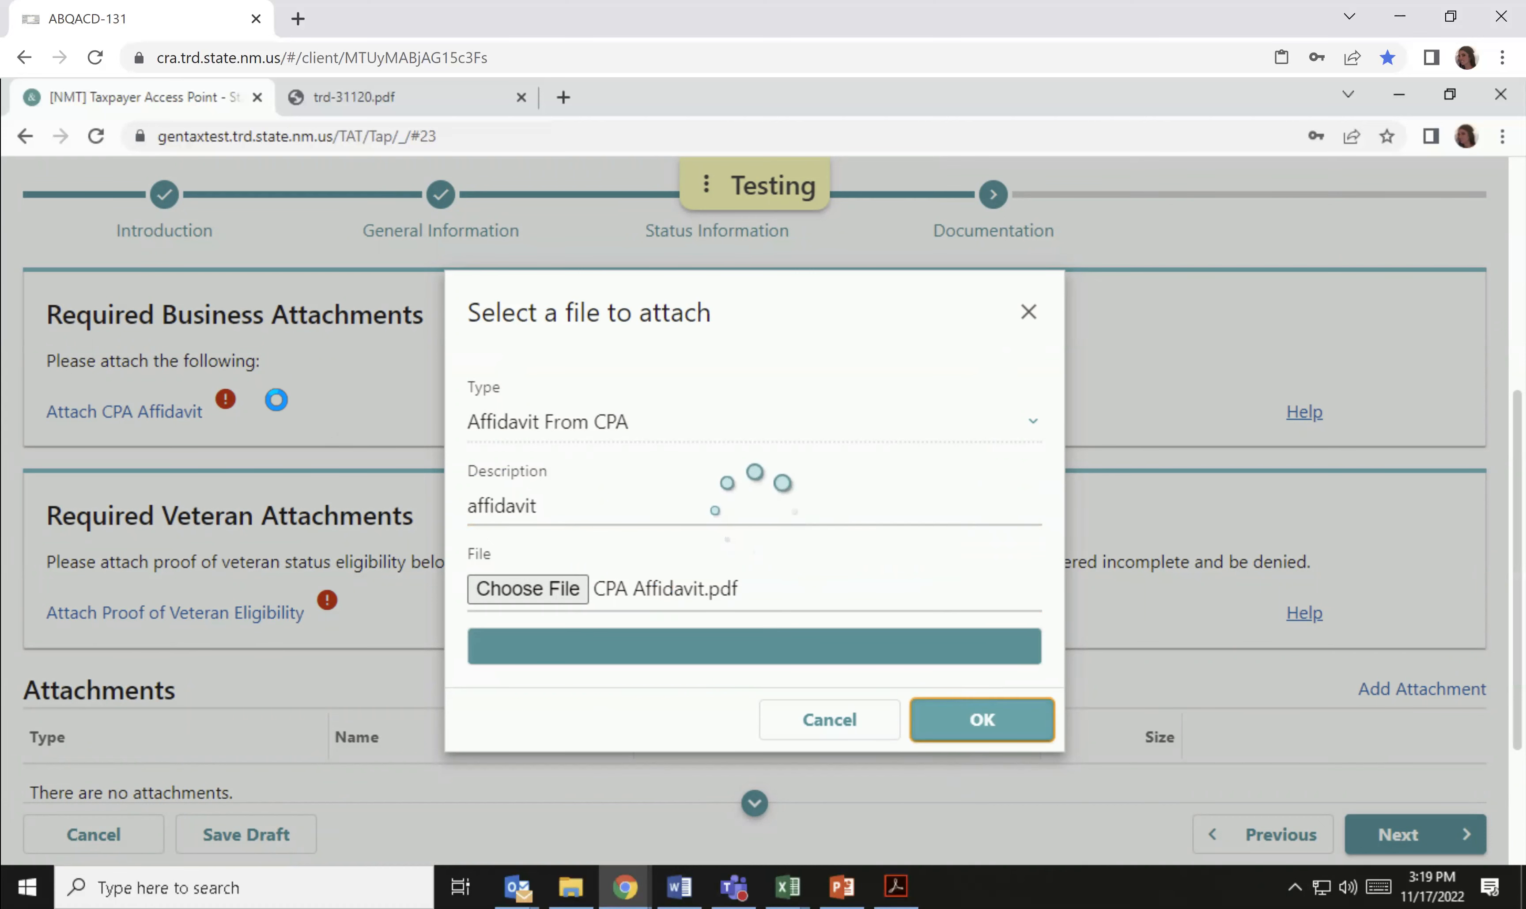
Consult the help on proof of veteran eligibility and attach Veteran Eligibility.pdf as that proof with the description "eligibility".
scroll(287, 450, down, 3)
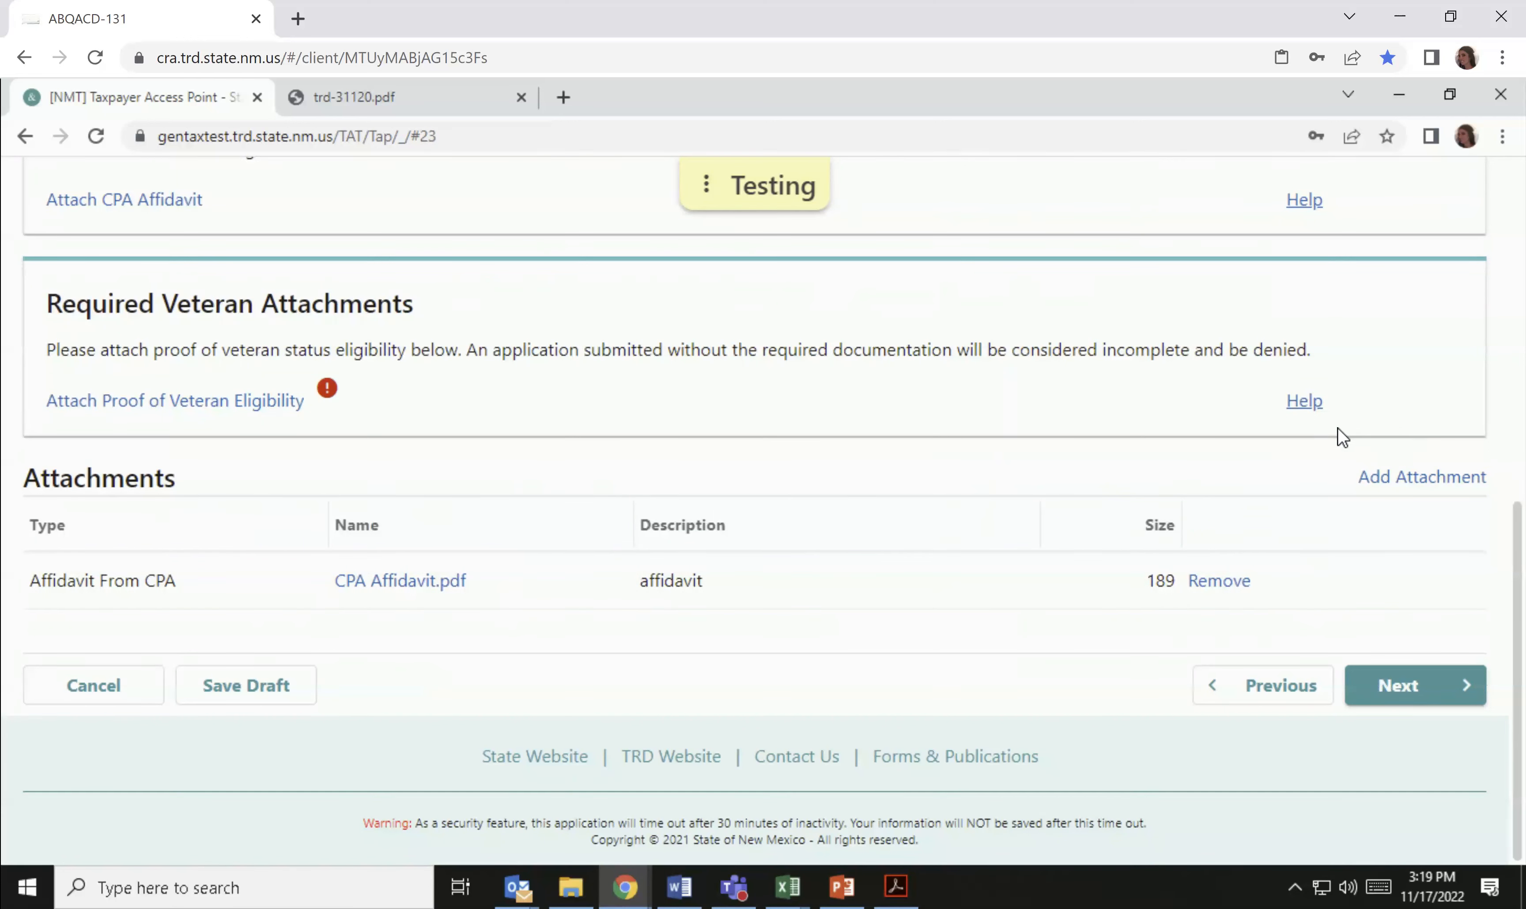
click(1313, 406)
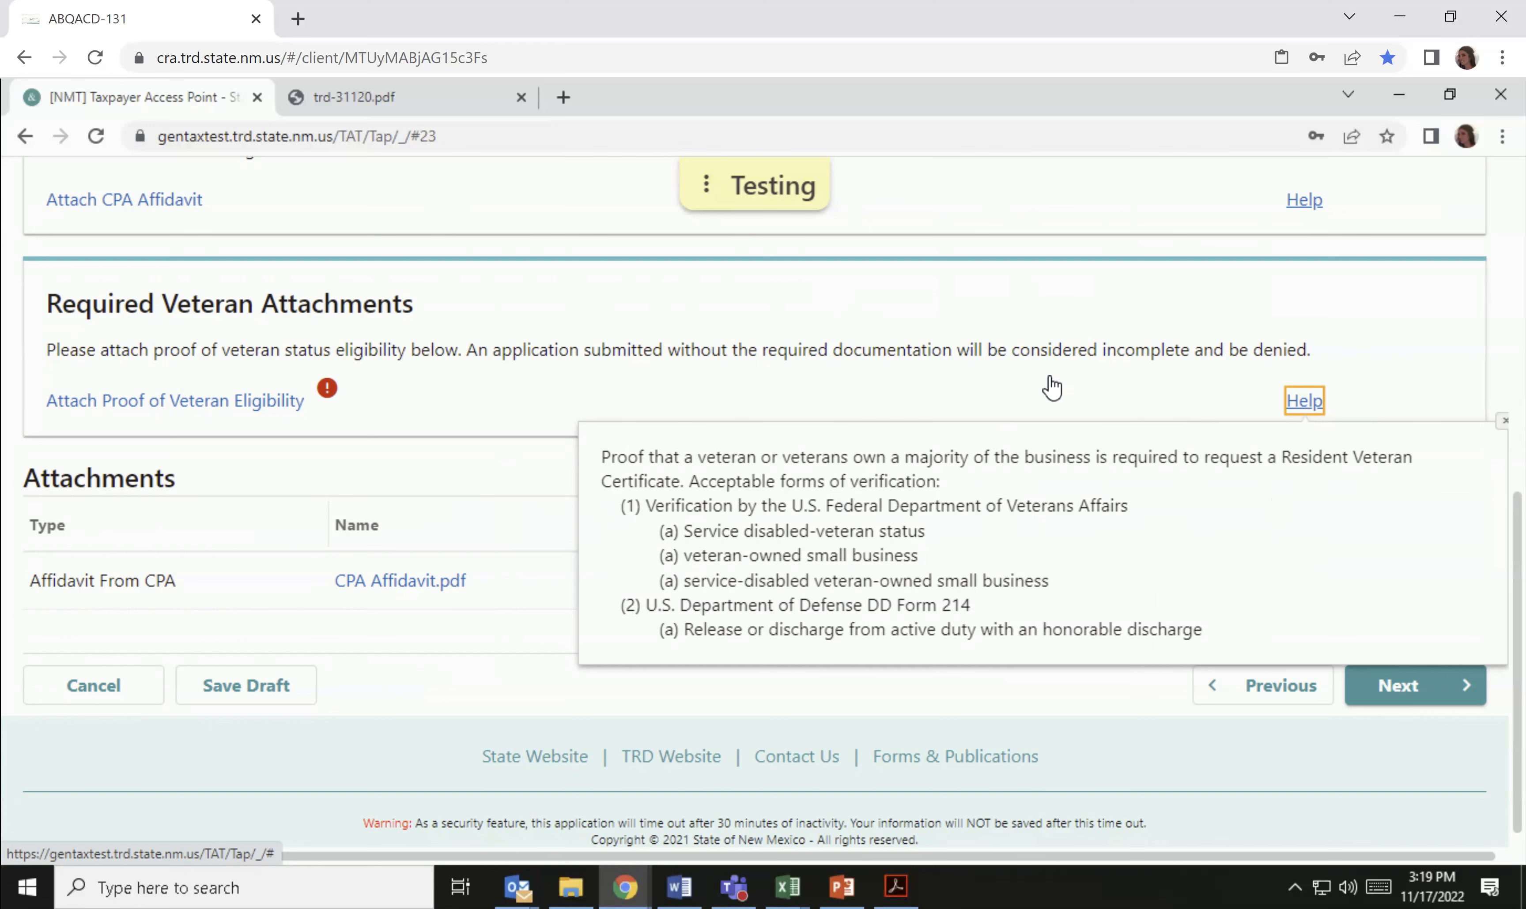
click(285, 402)
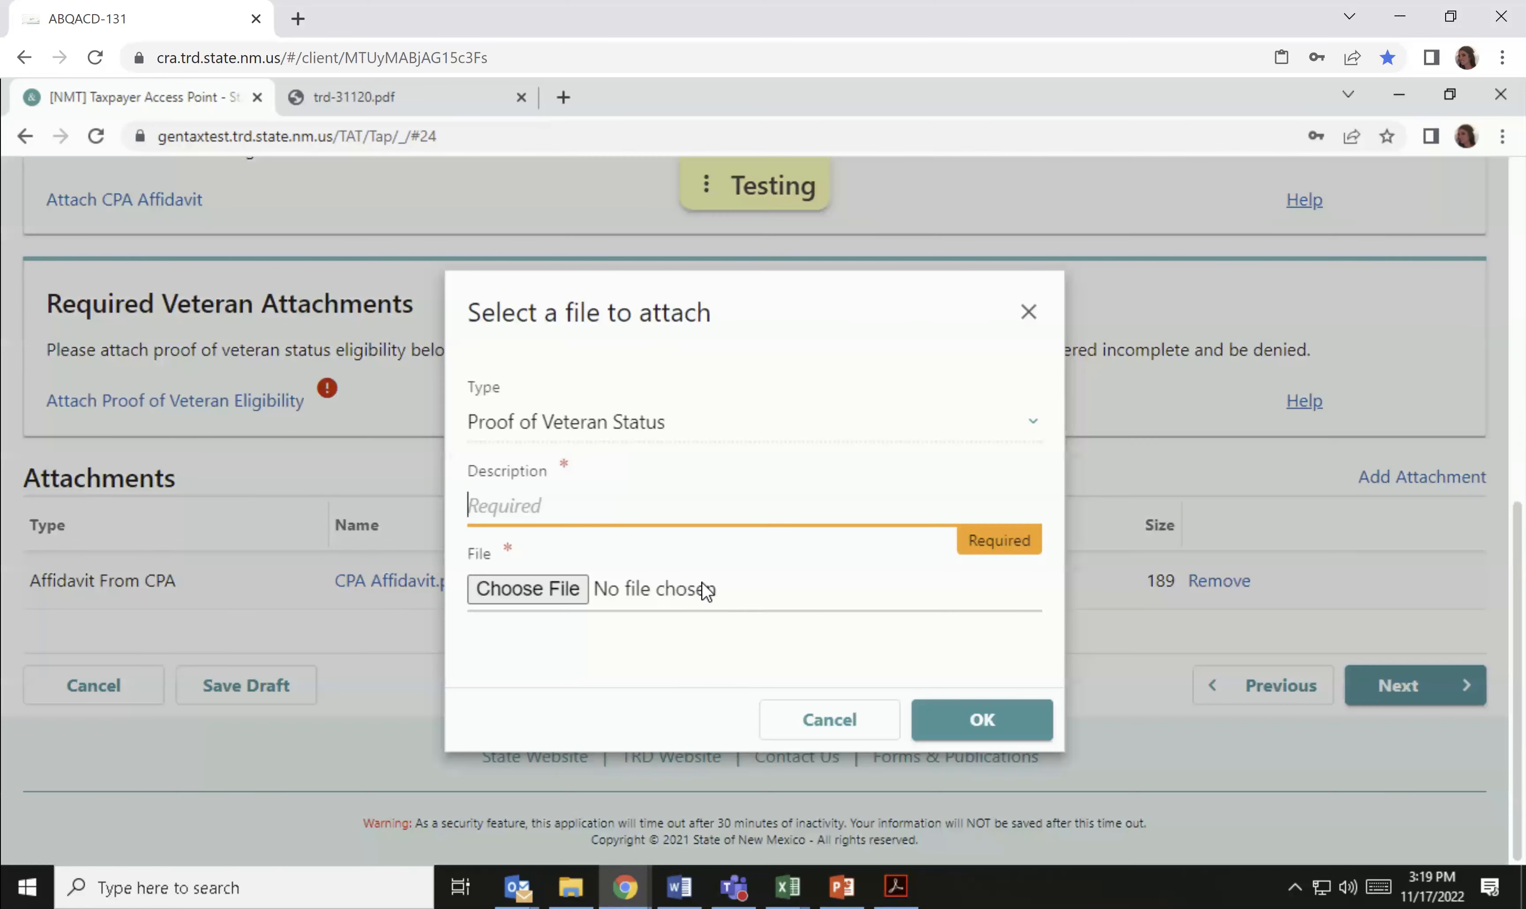
click(534, 592)
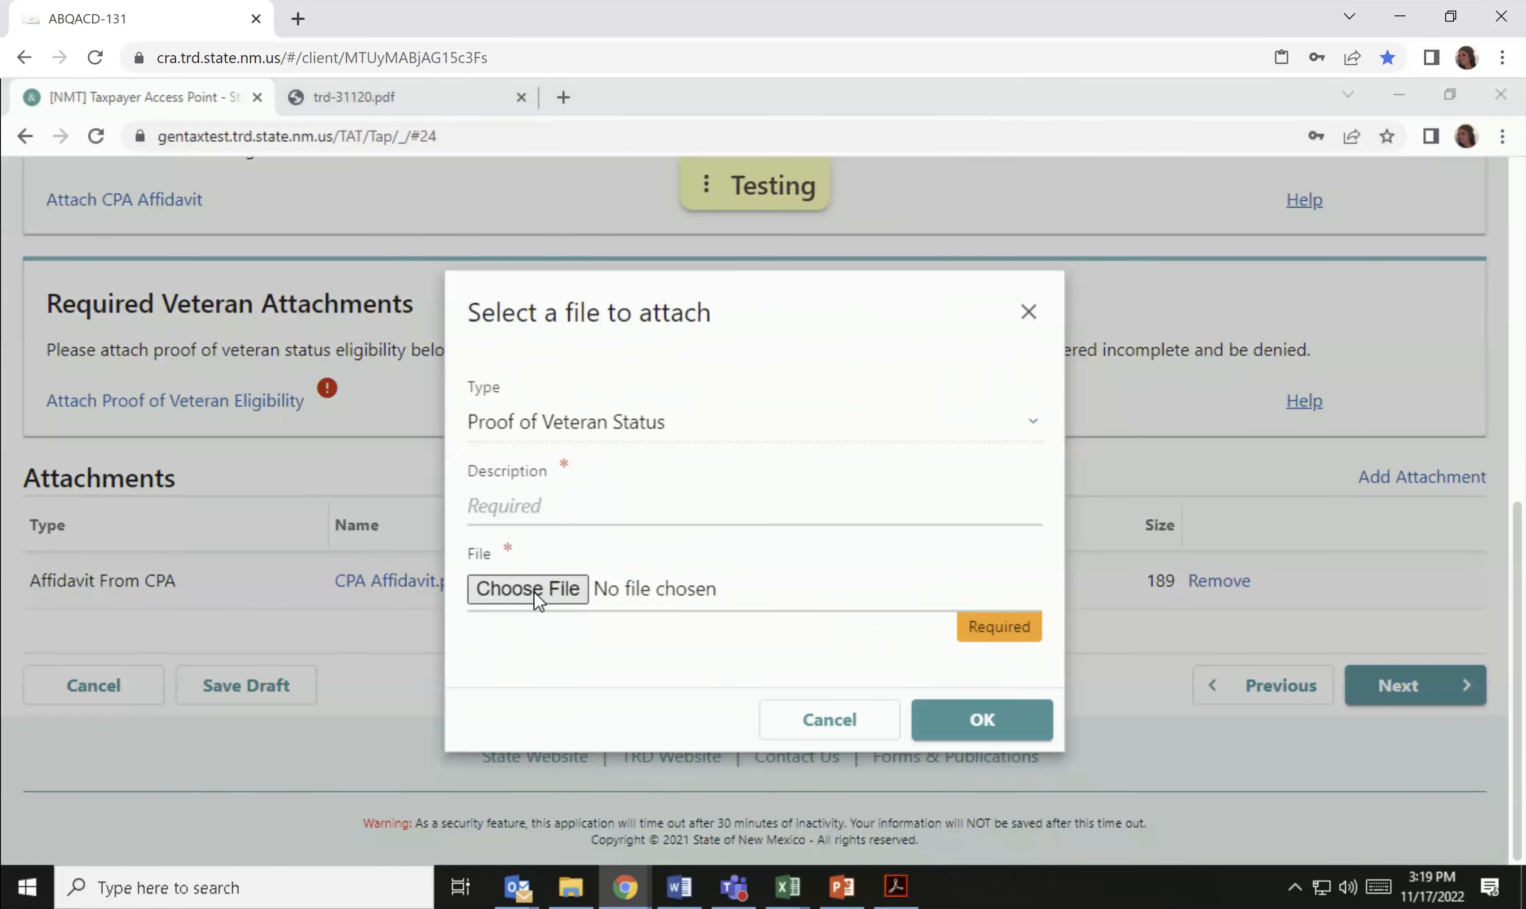
click(273, 263)
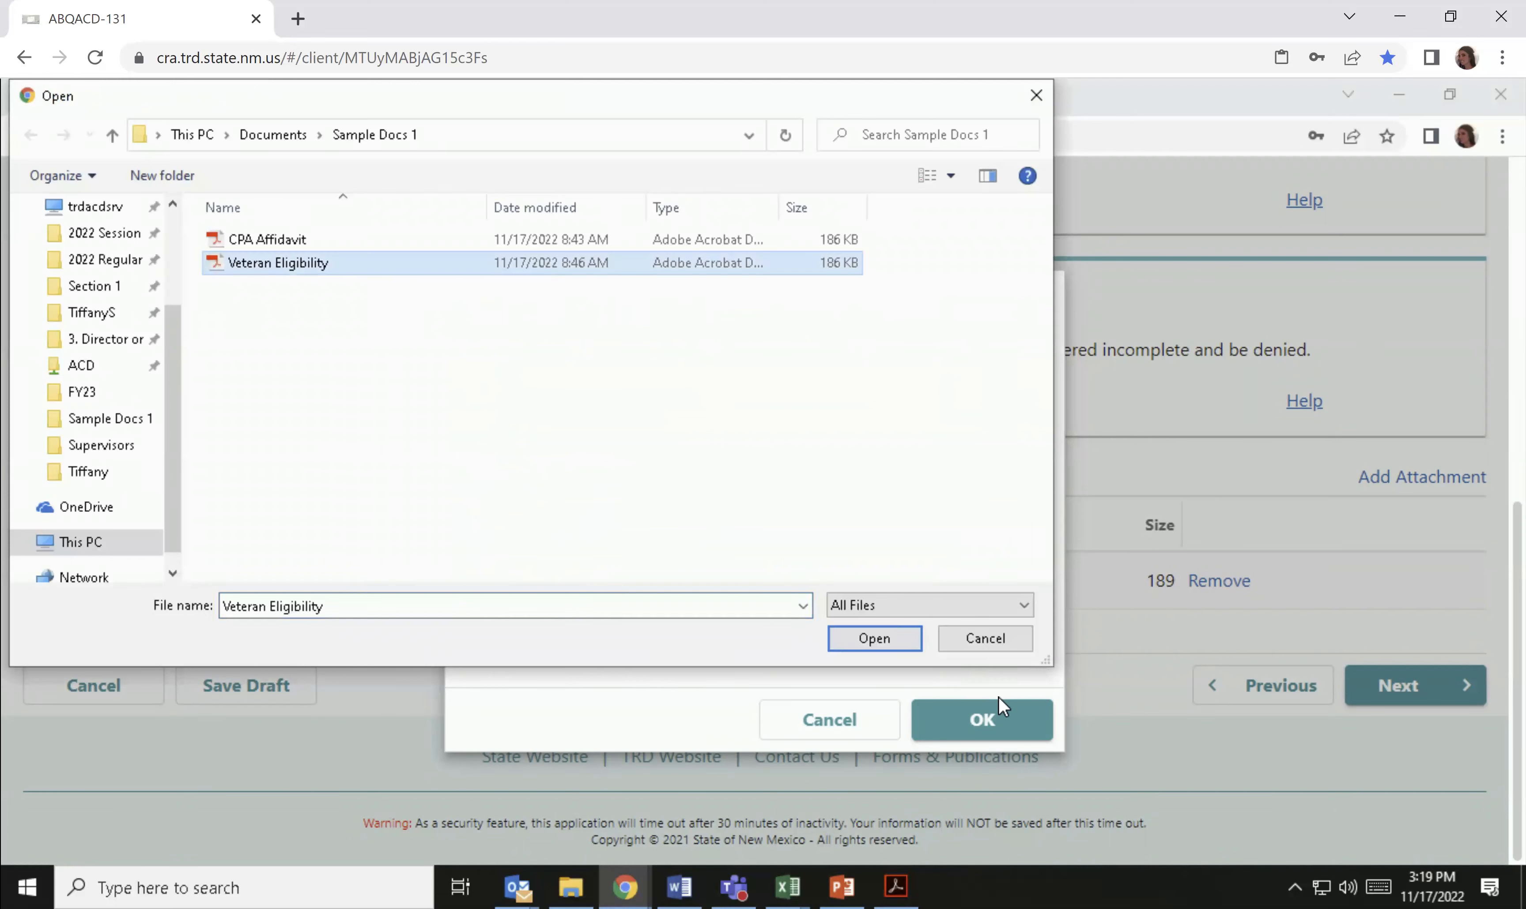
click(903, 644)
click(575, 507)
text(eligivilit)
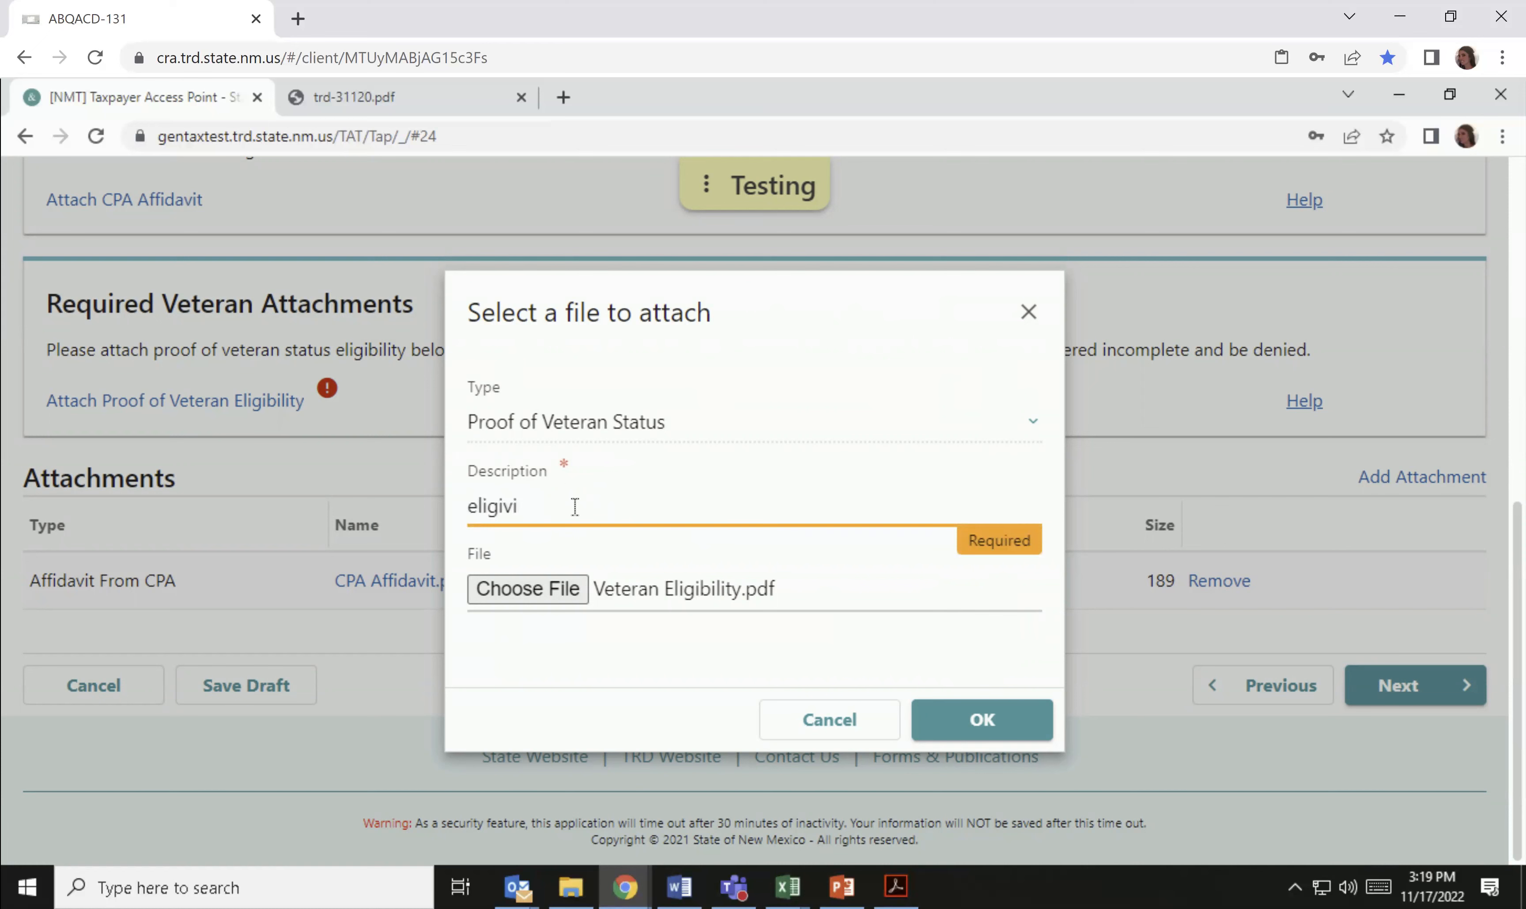
key(BackSpace)
key(BackSpace)
text(bility)
click(980, 719)
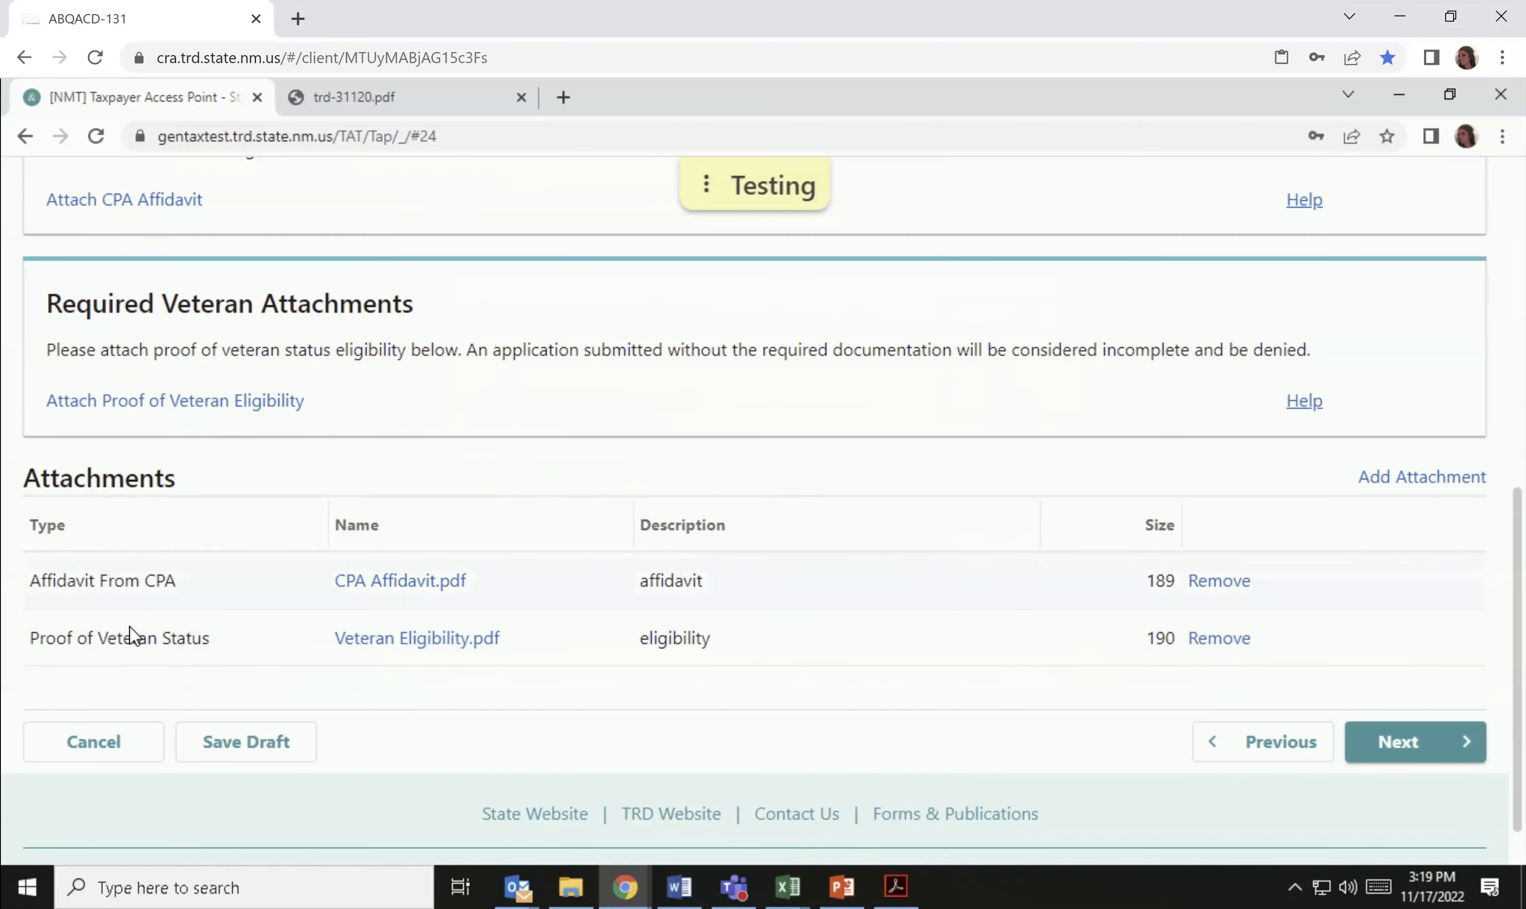
Continue to the Summary stage, review the entries and submit the resident certificate request.
scroll(527, 461, up, 5)
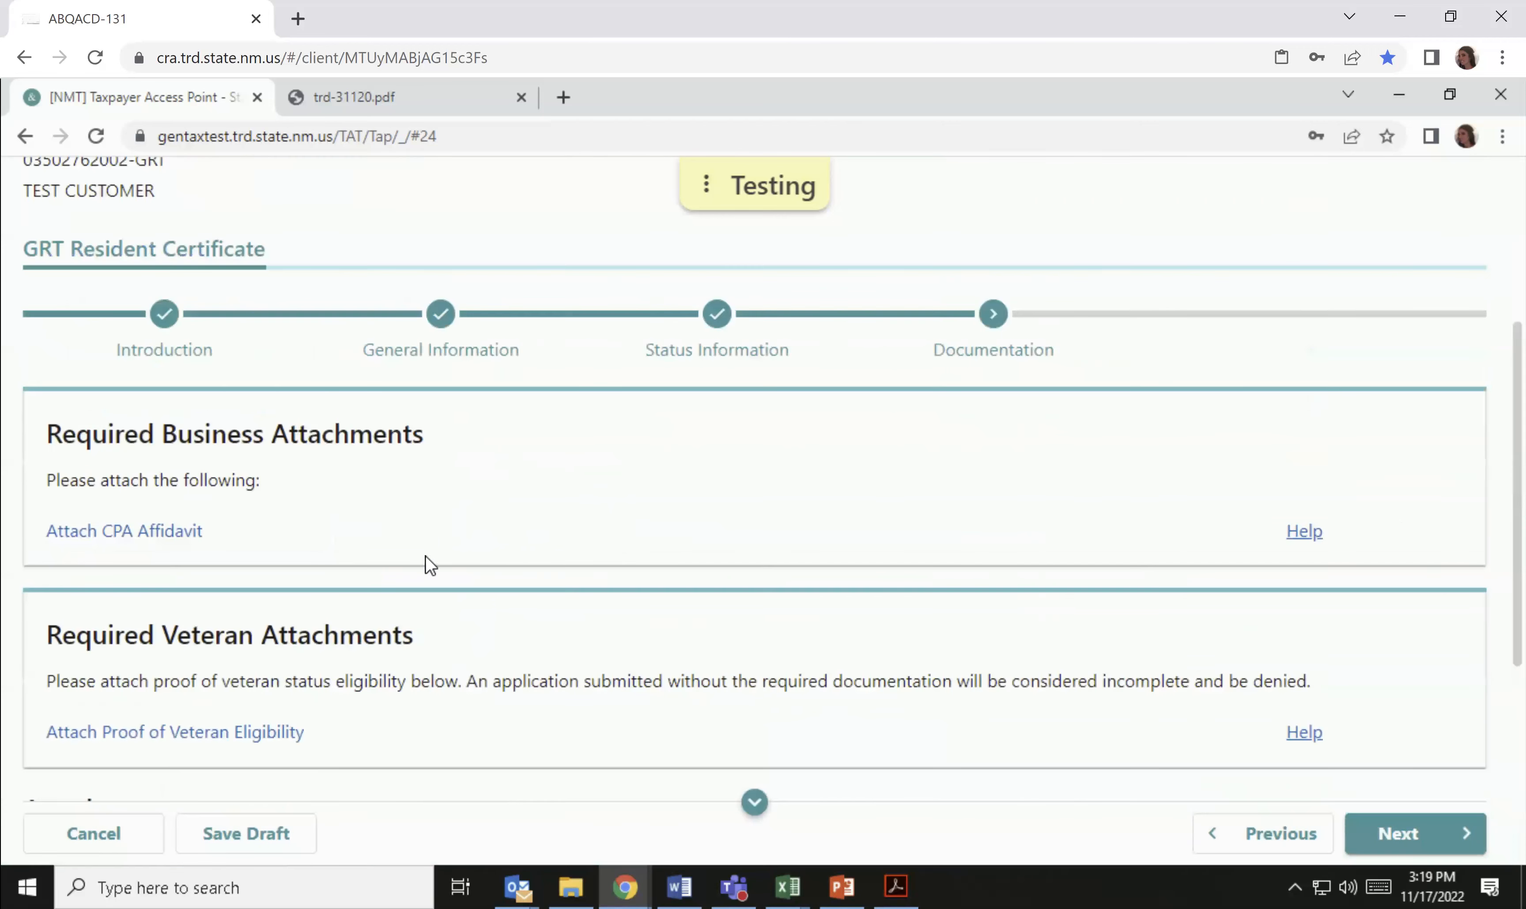
scroll(767, 584, down, 6)
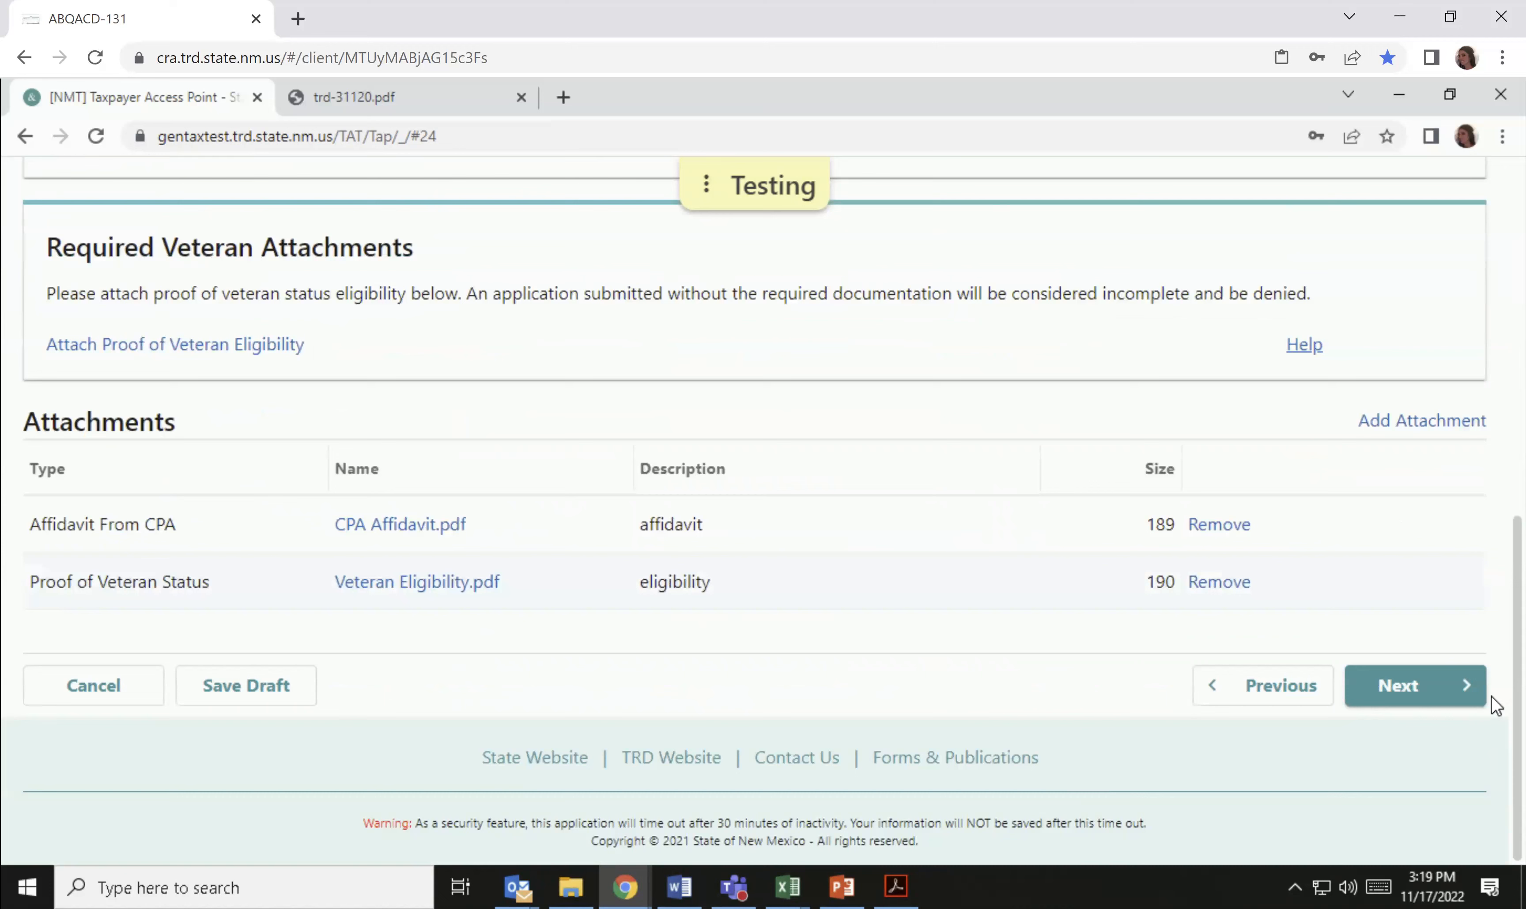
click(1401, 688)
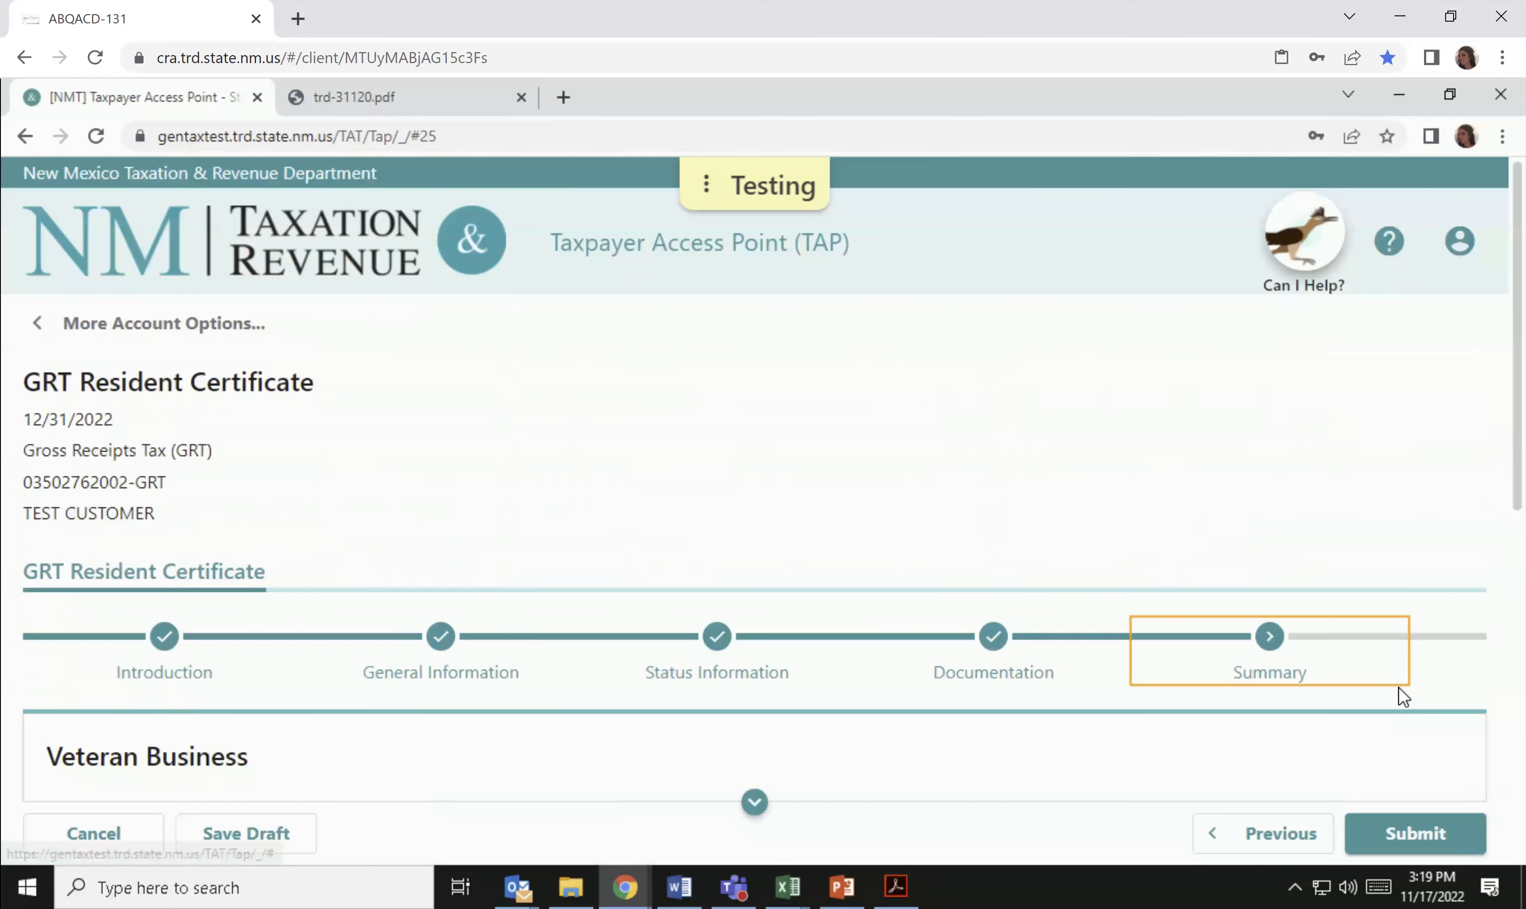
scroll(1388, 628, down, 5)
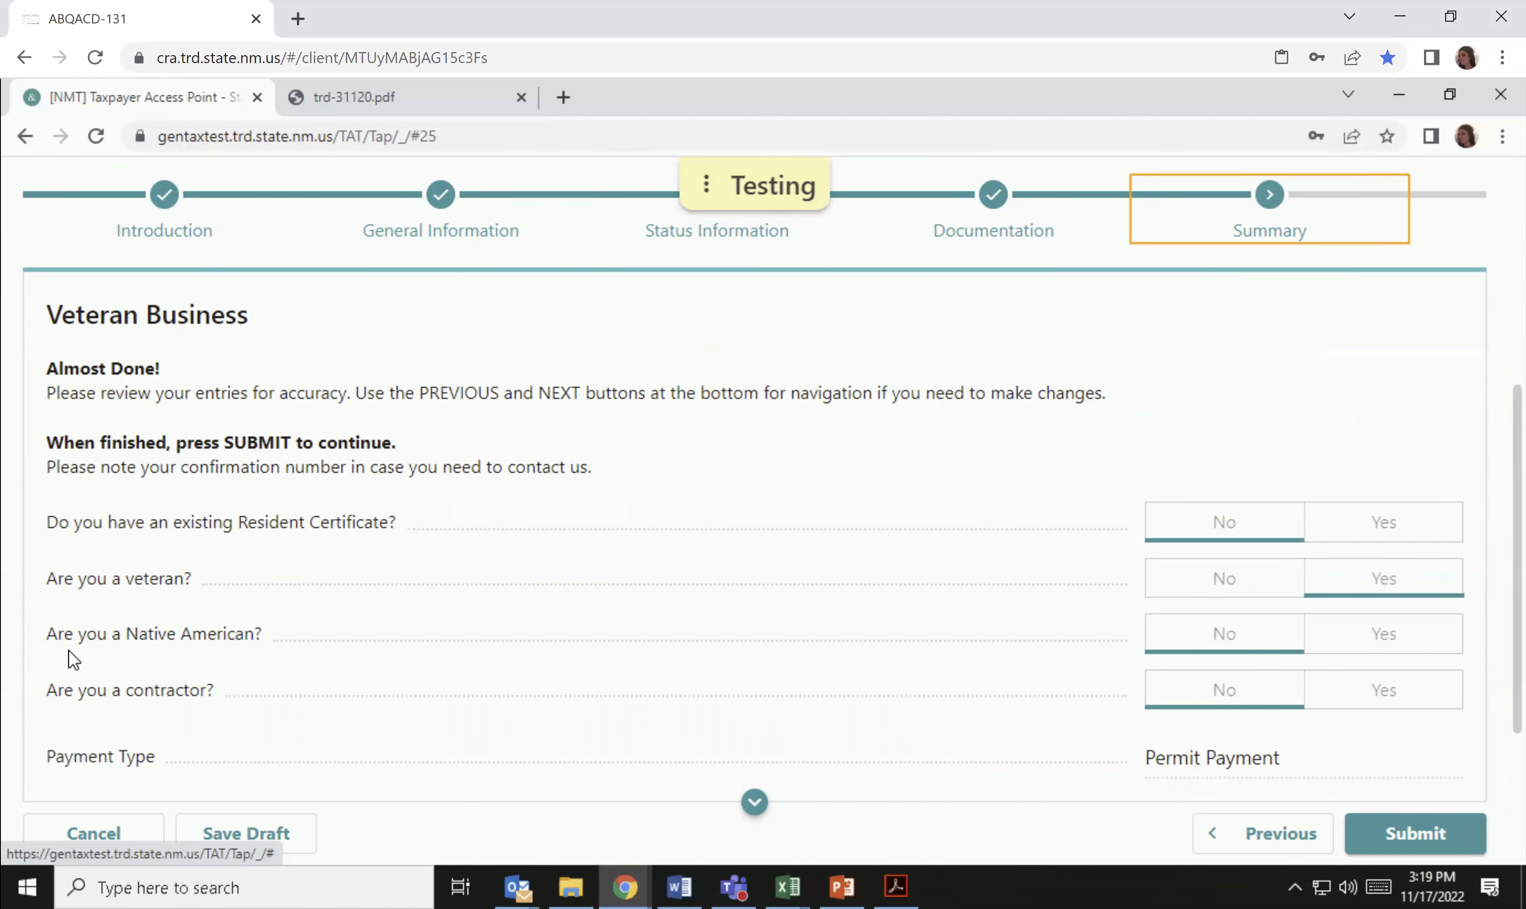
scroll(69, 651, down, 4)
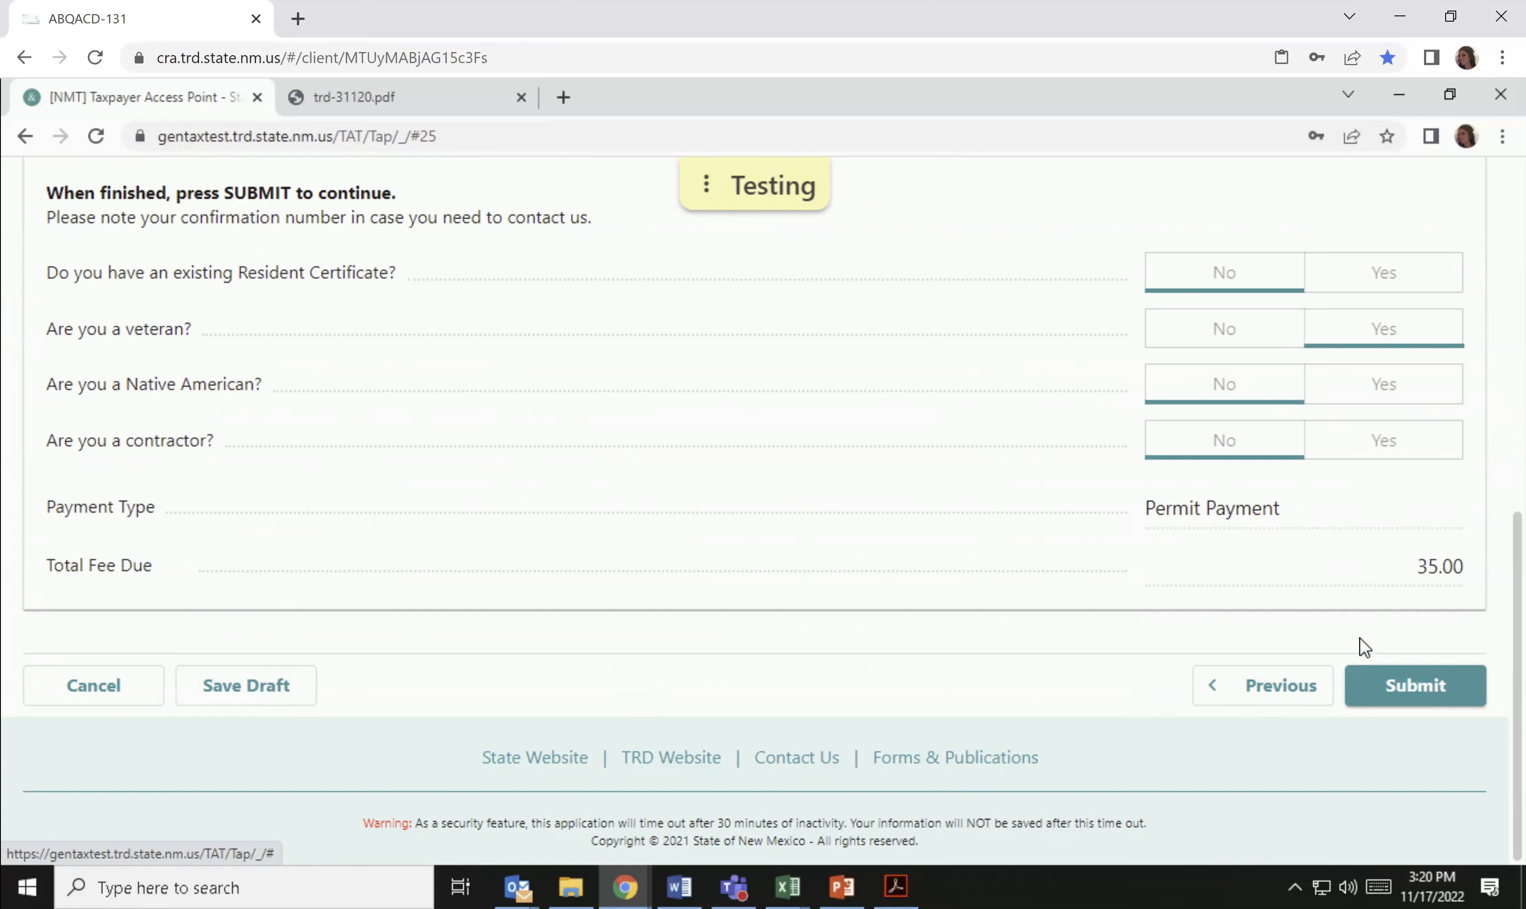
click(1385, 702)
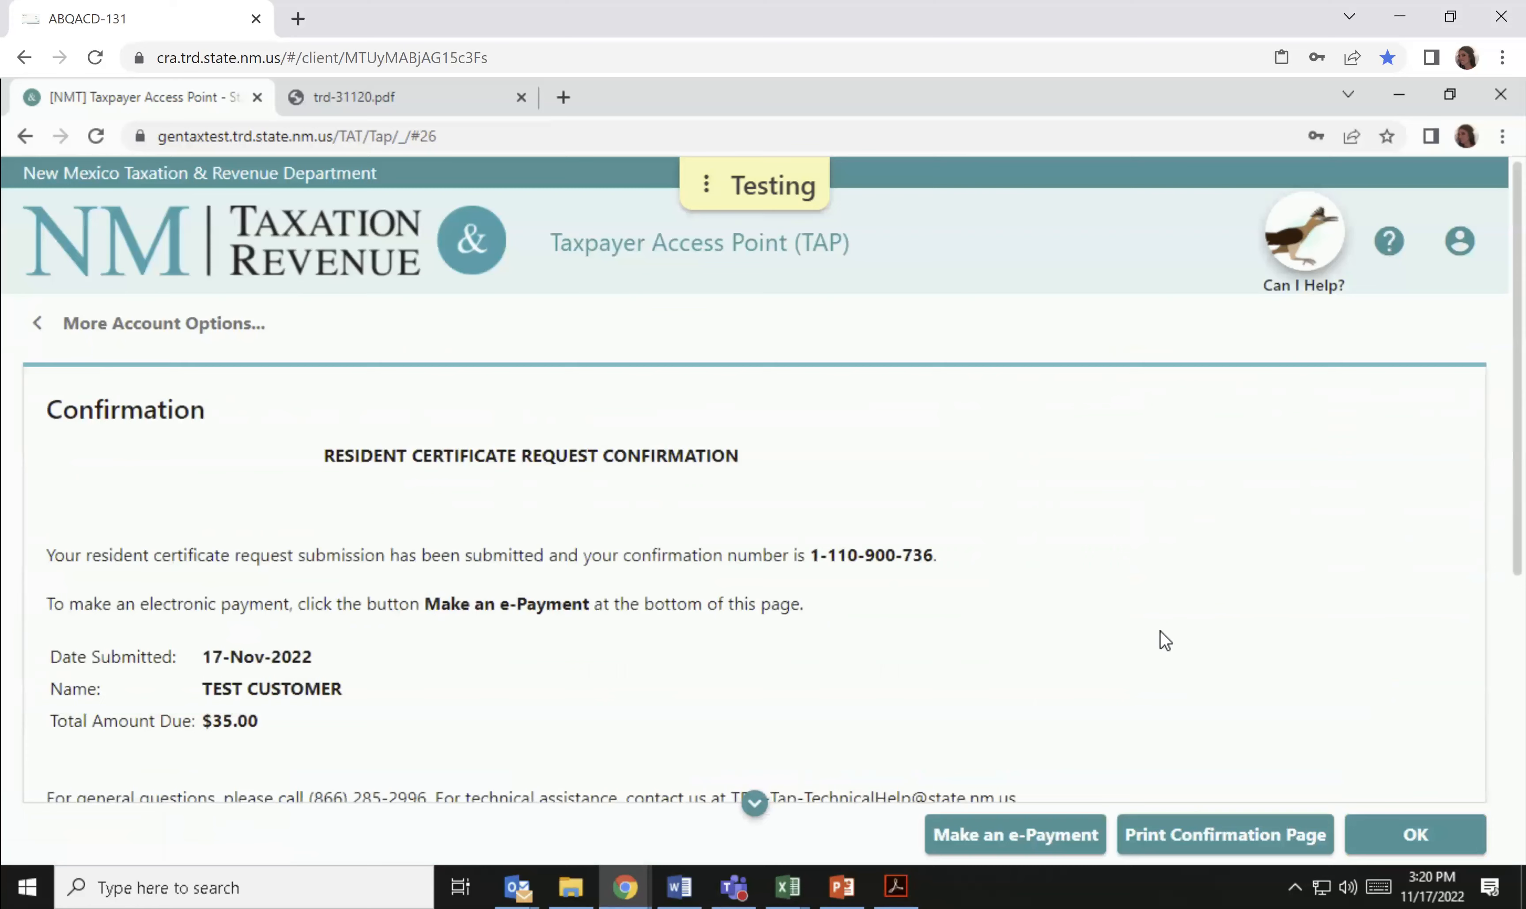
View the available e-payment types for the certificate fee and return to the confirmation page.
scroll(1160, 632, down, 5)
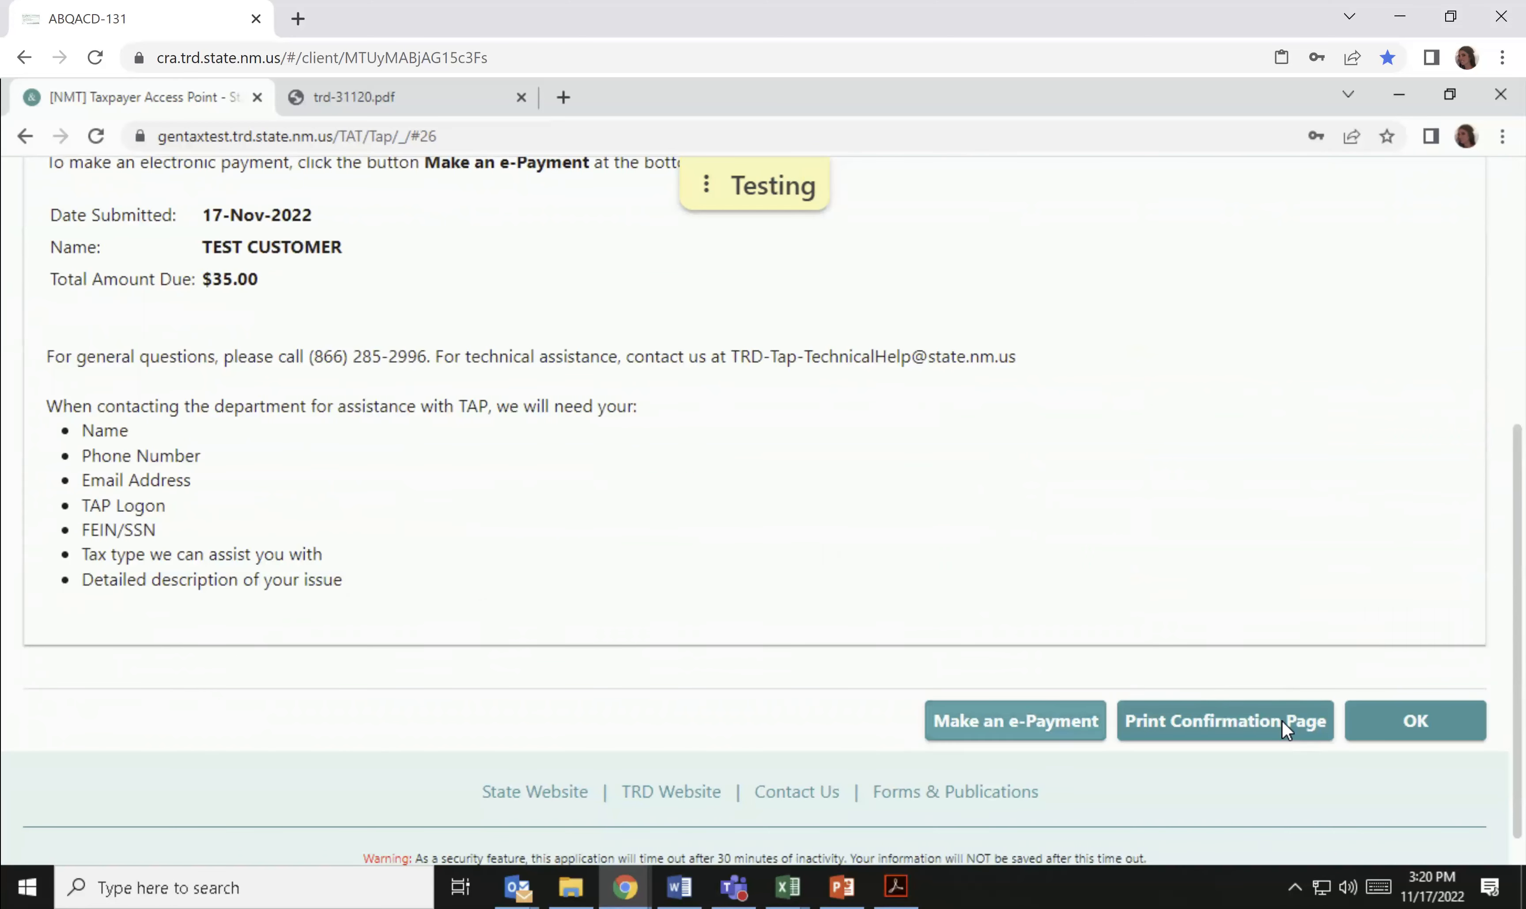
click(1051, 728)
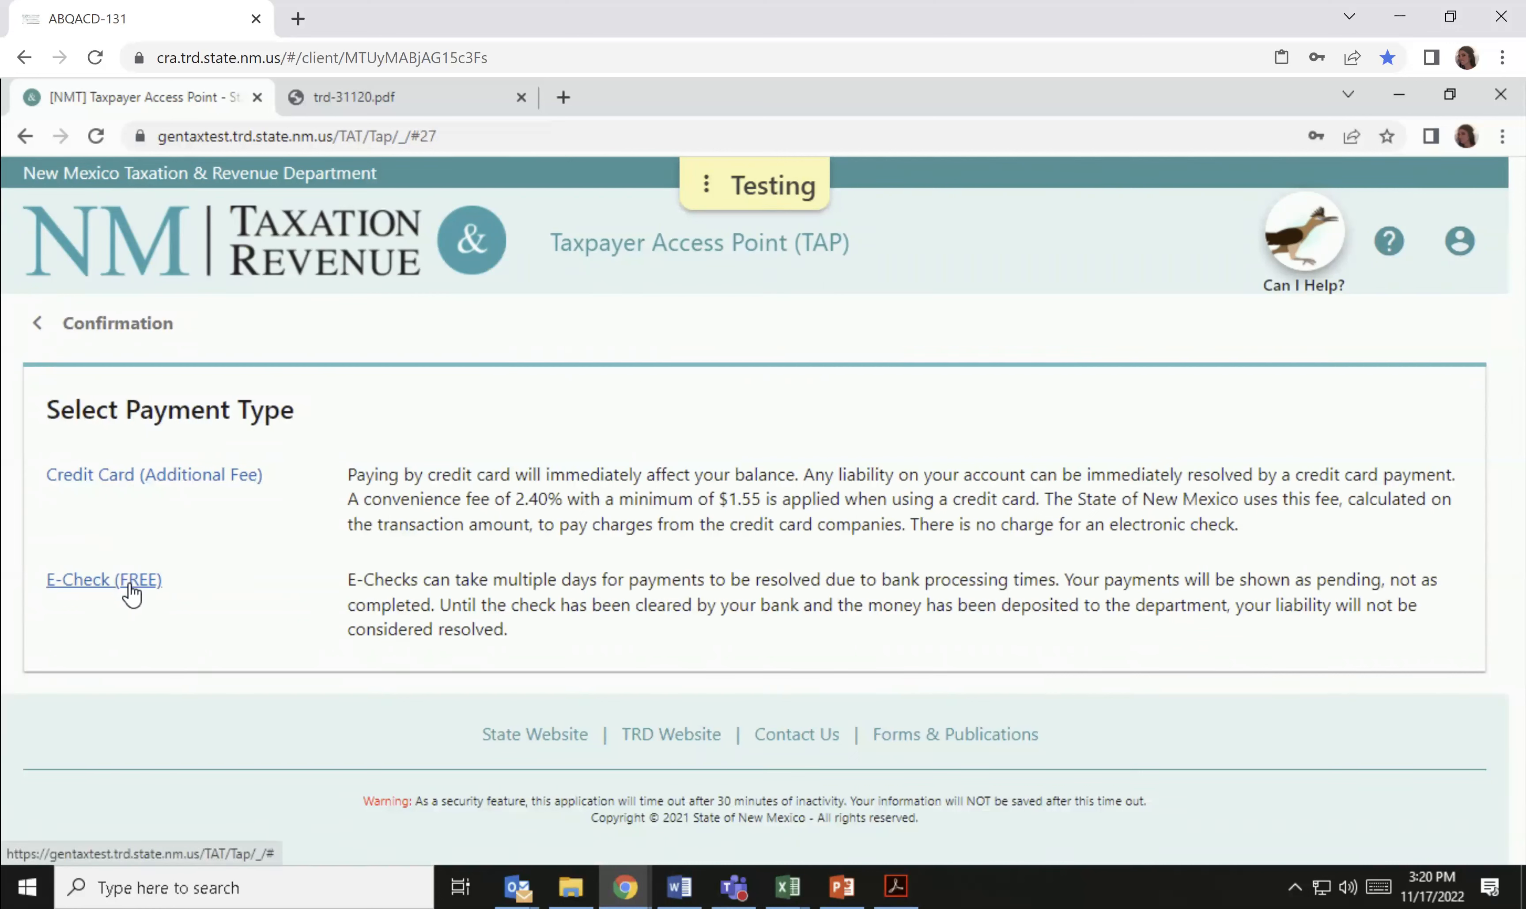
click(94, 328)
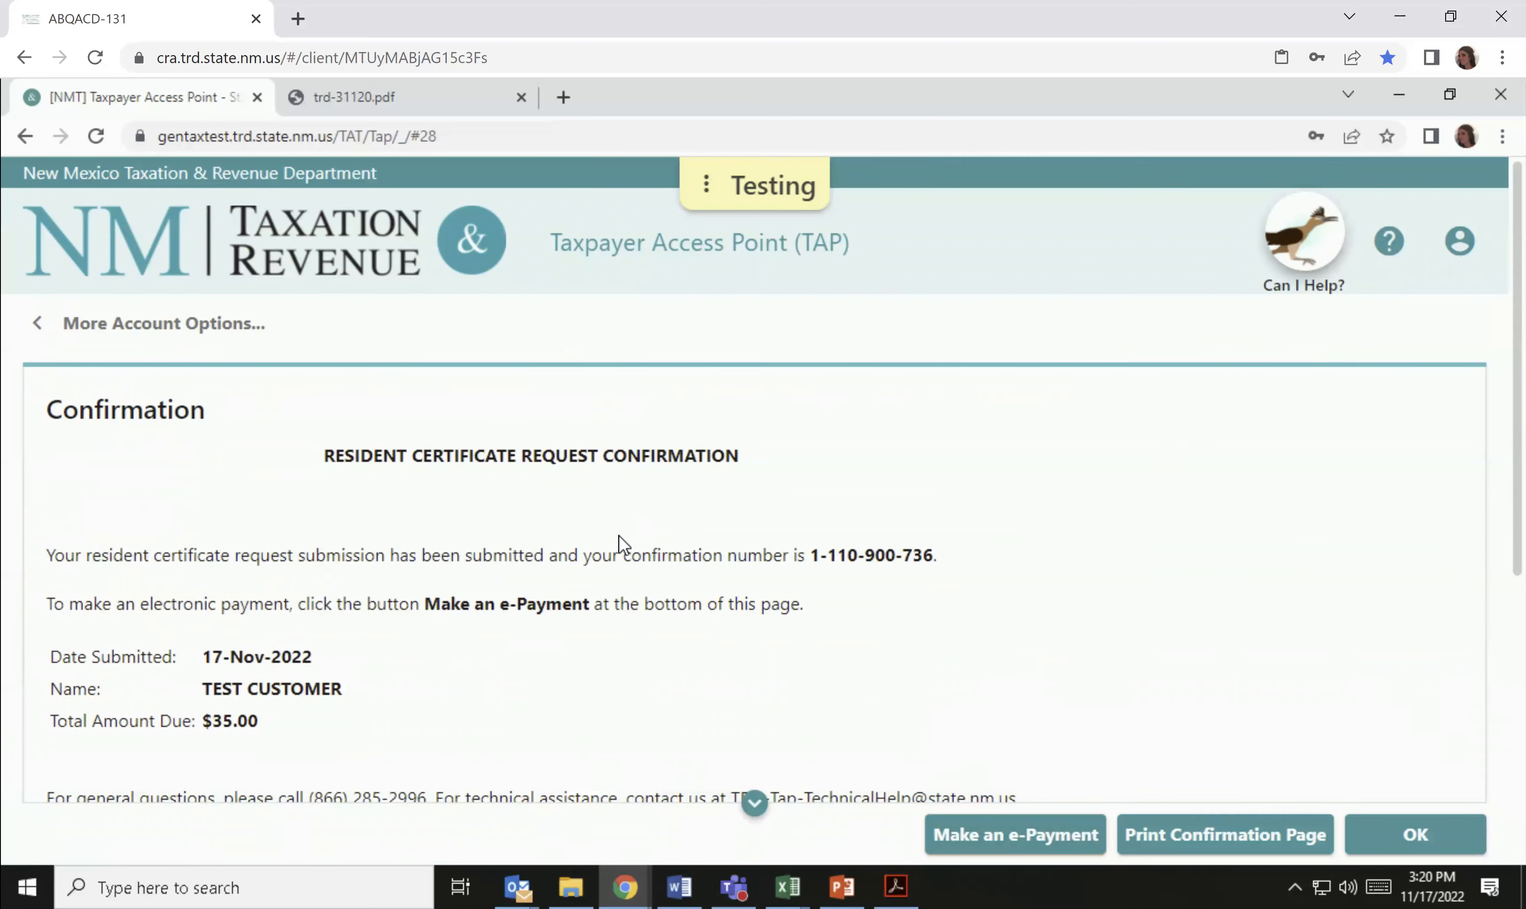
scroll(619, 537, down, 1)
scroll(619, 536, down, 6)
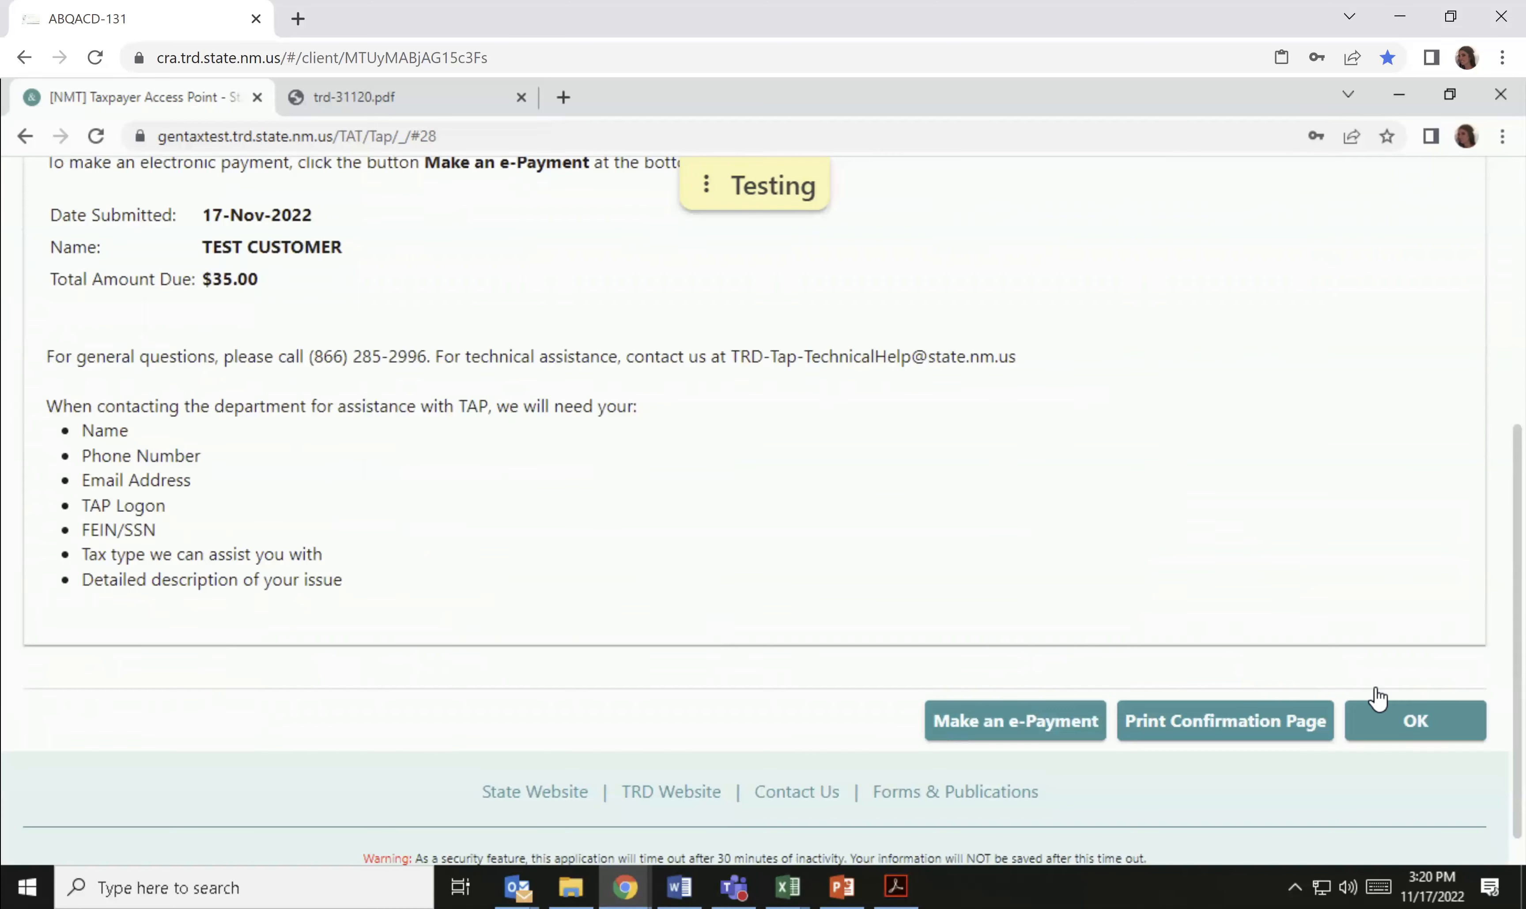
Close the confirmation page and open the list of submissions for the Gross Receipts Tax account.
click(1389, 722)
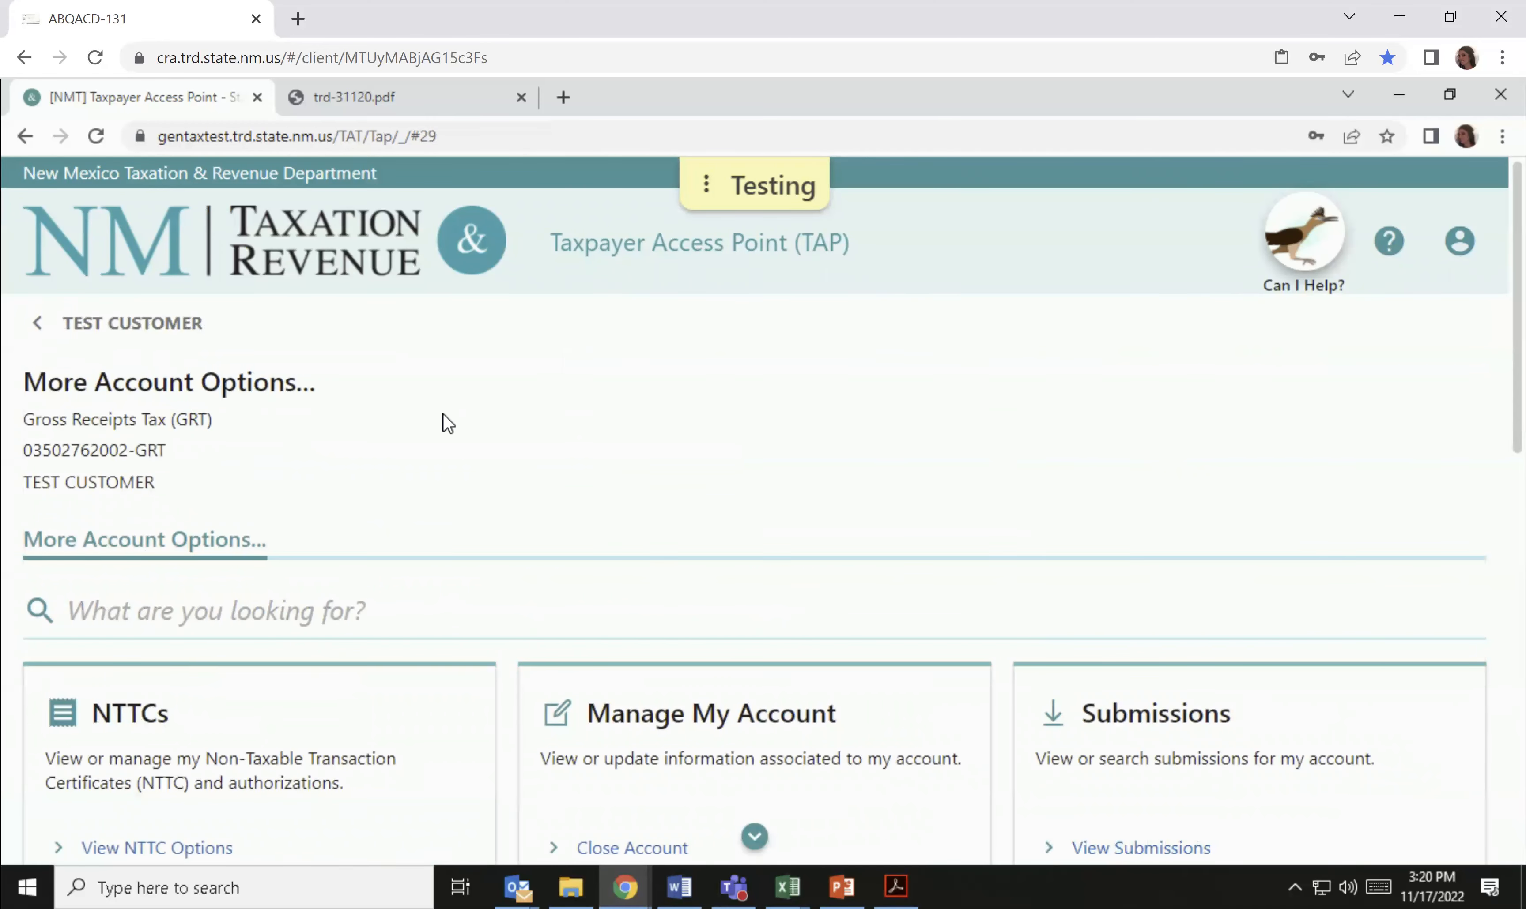
scroll(443, 421, down, 6)
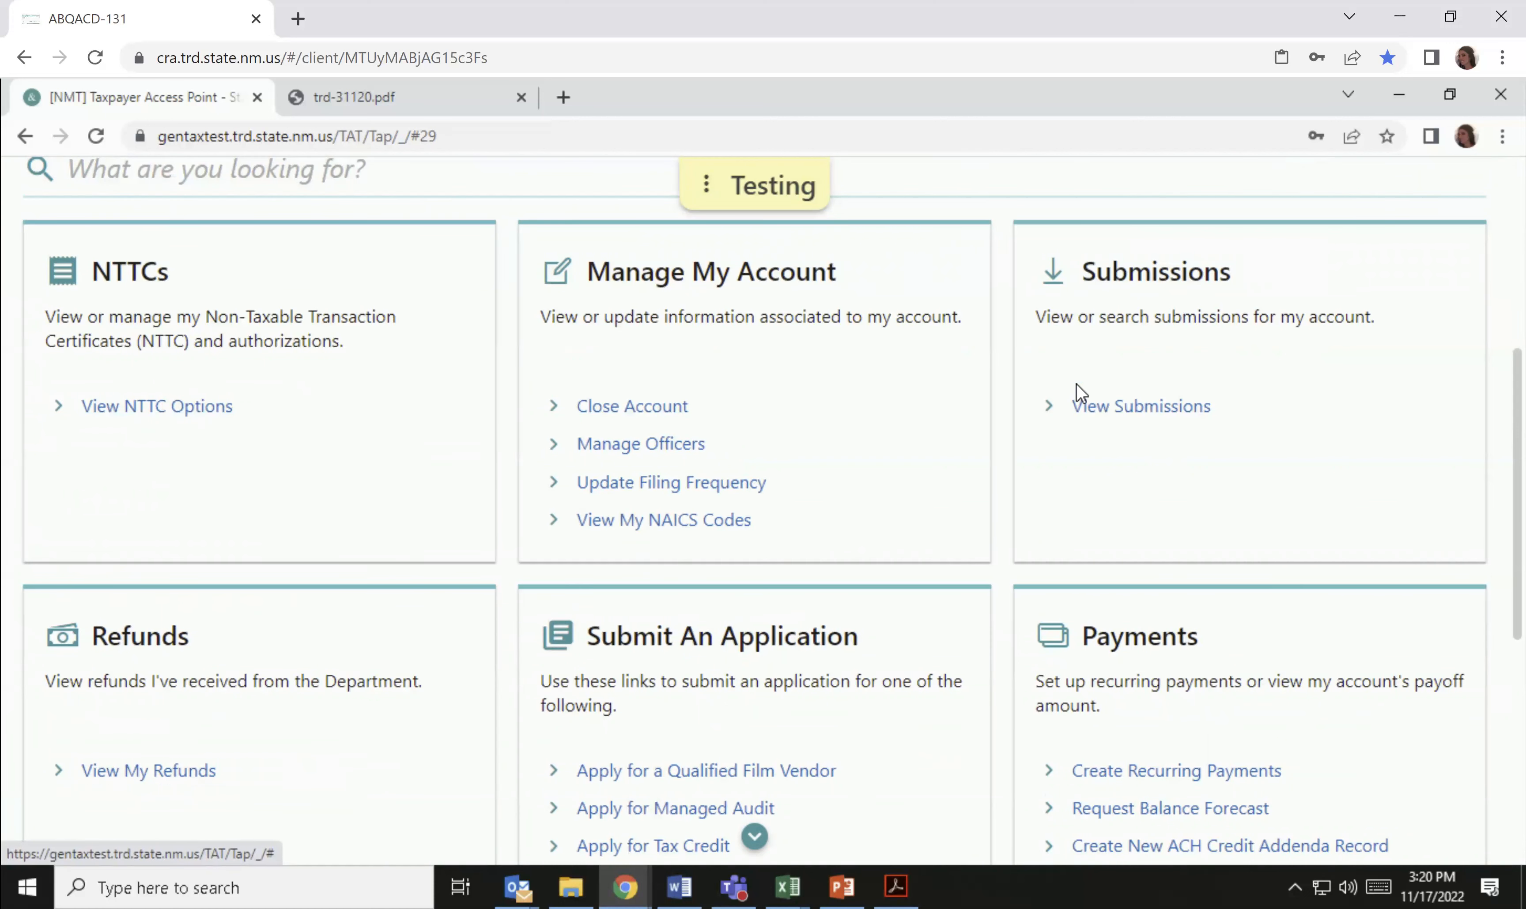
click(1160, 410)
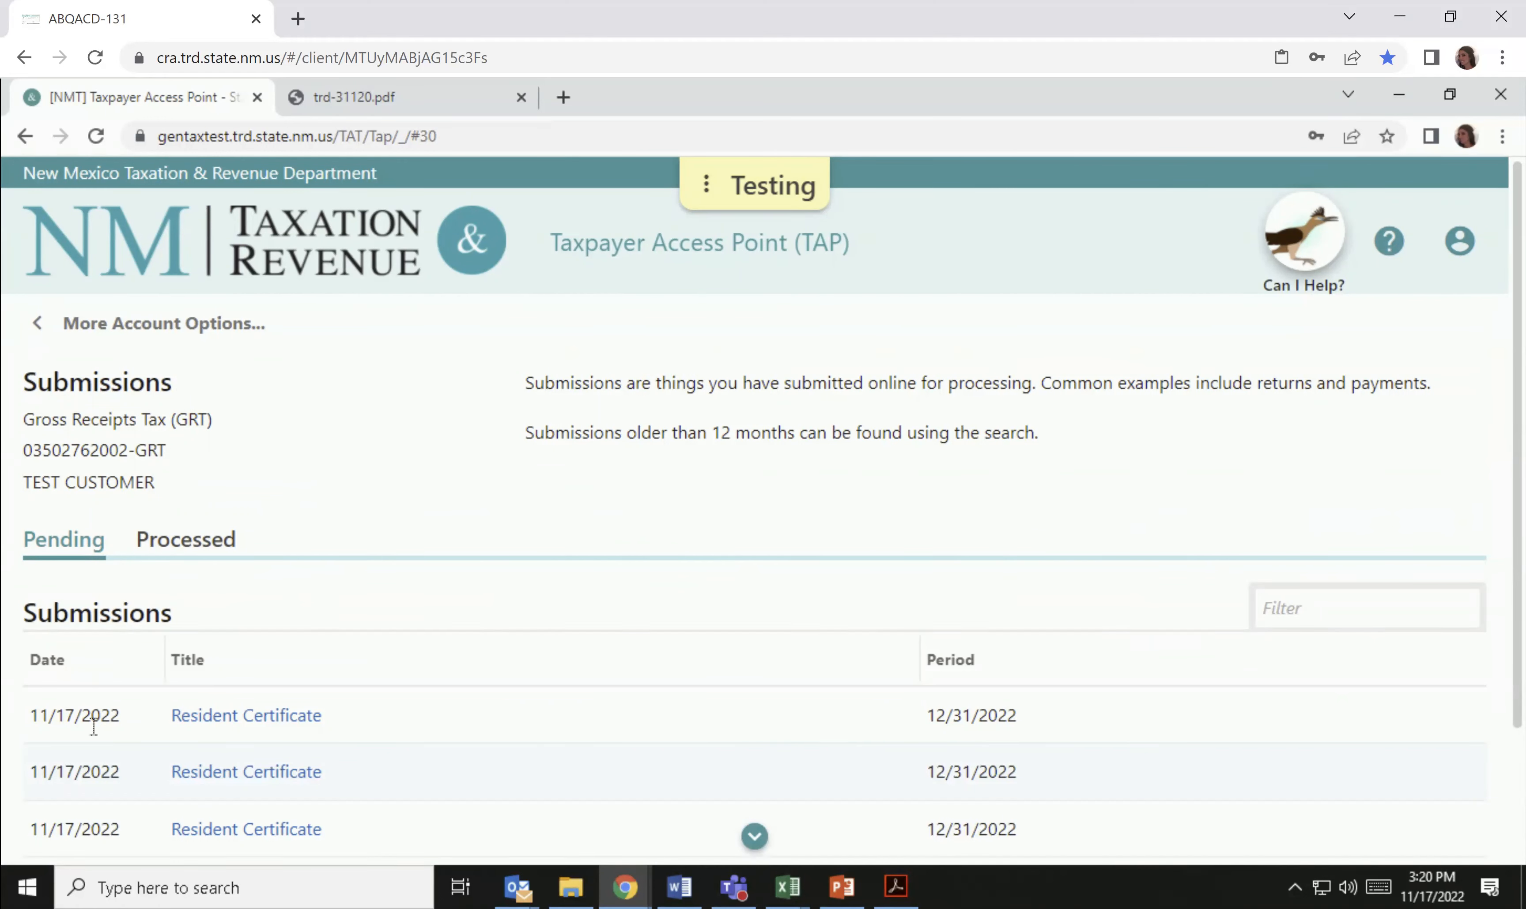
Review the first pending Resident Certificate submission from 11/17/2022, including its option to delete it, and return to the additional account options.
click(289, 722)
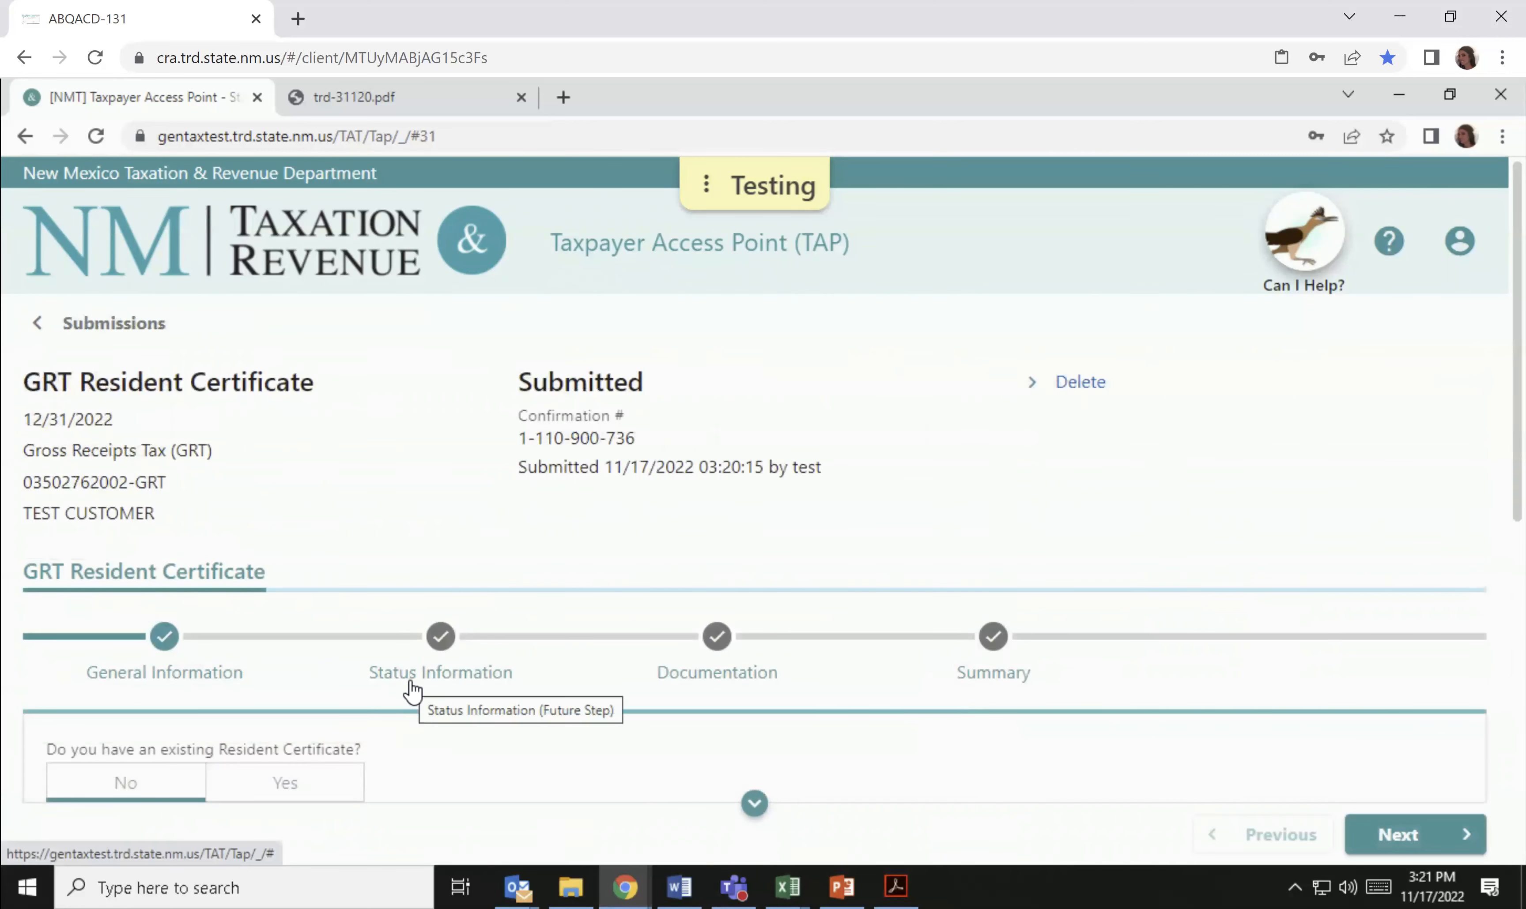
scroll(412, 691, down, 10)
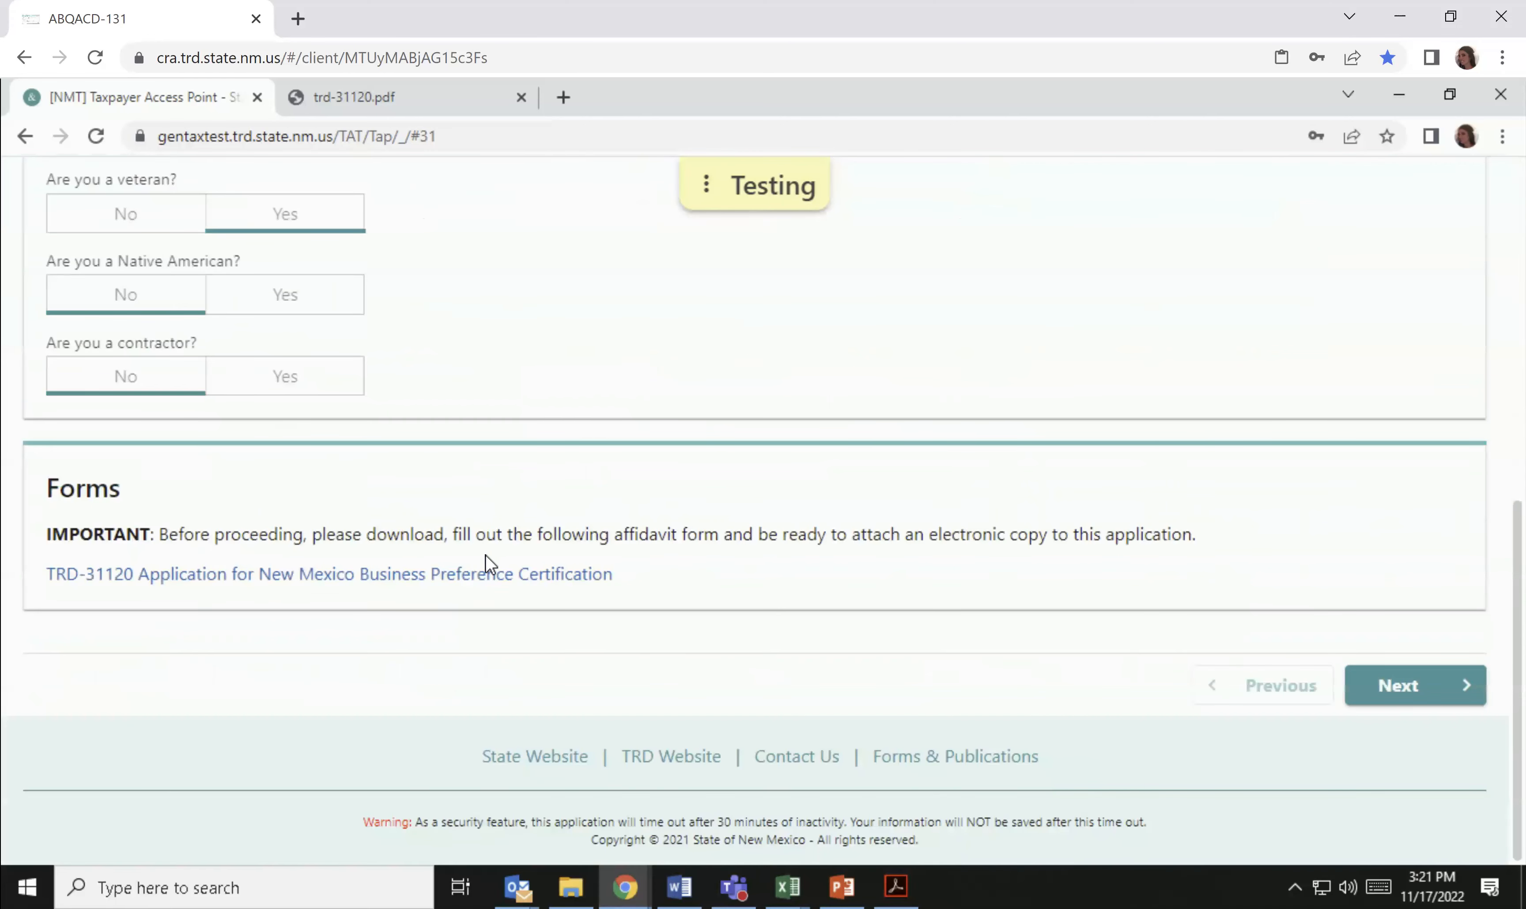
scroll(493, 532, up, 10)
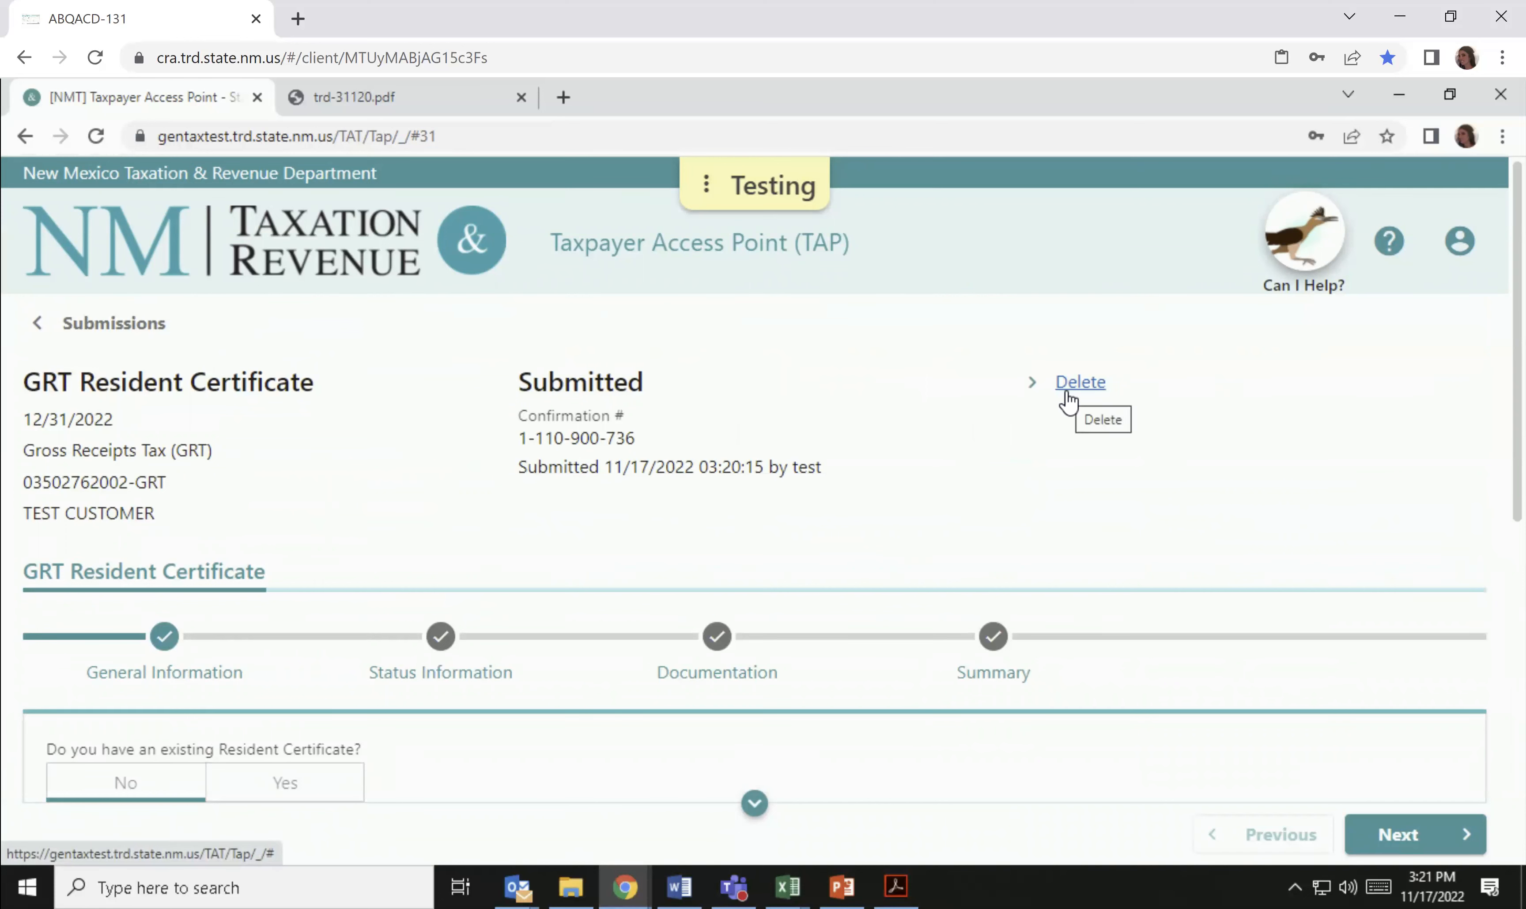
click(149, 326)
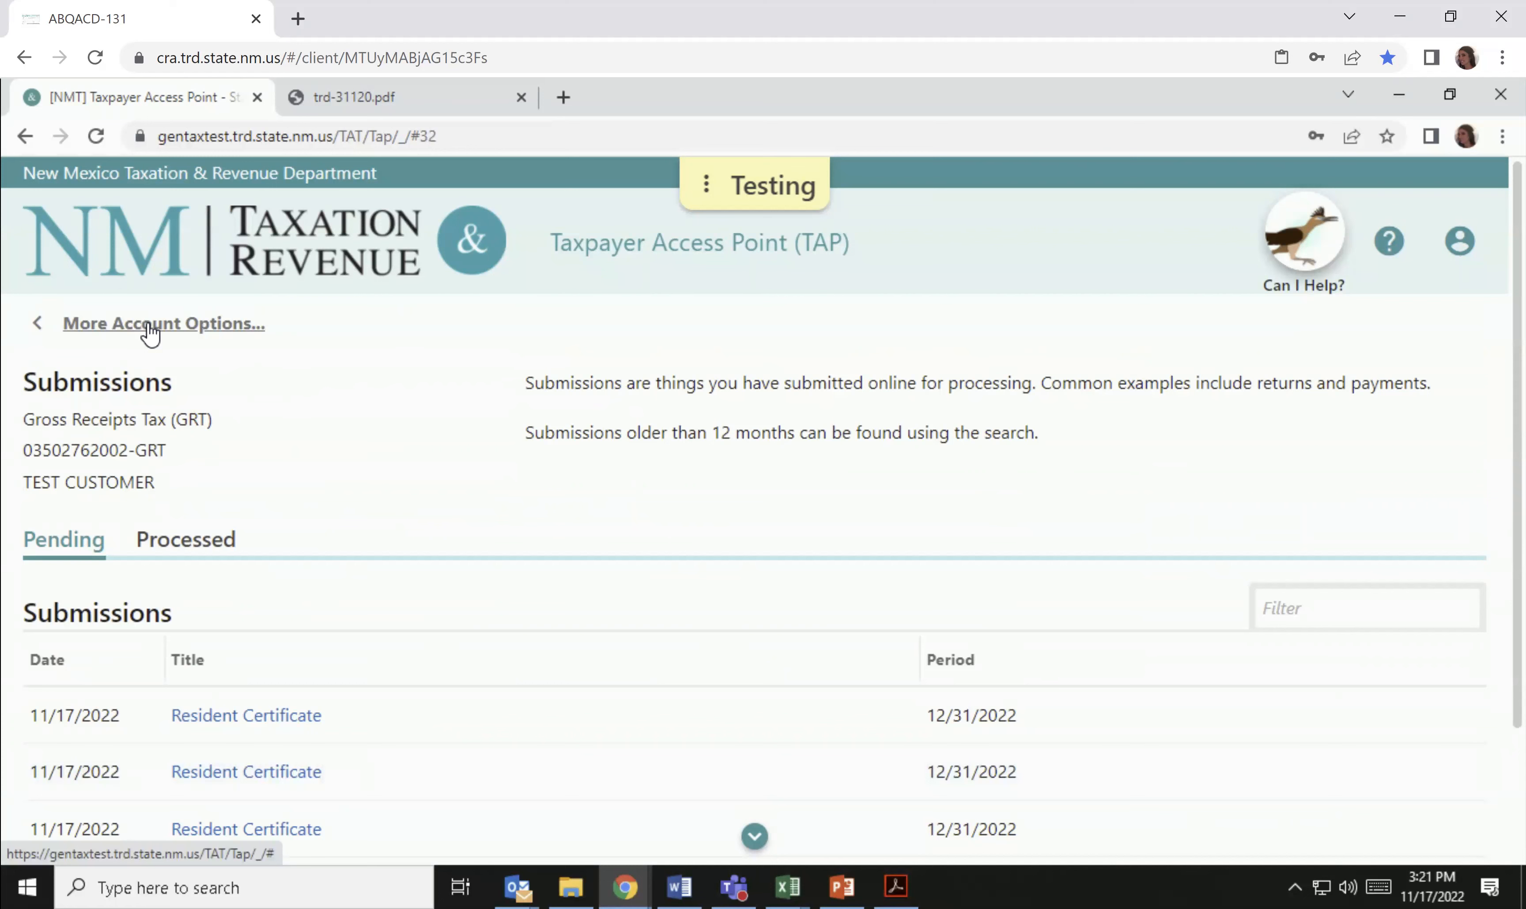
click(148, 324)
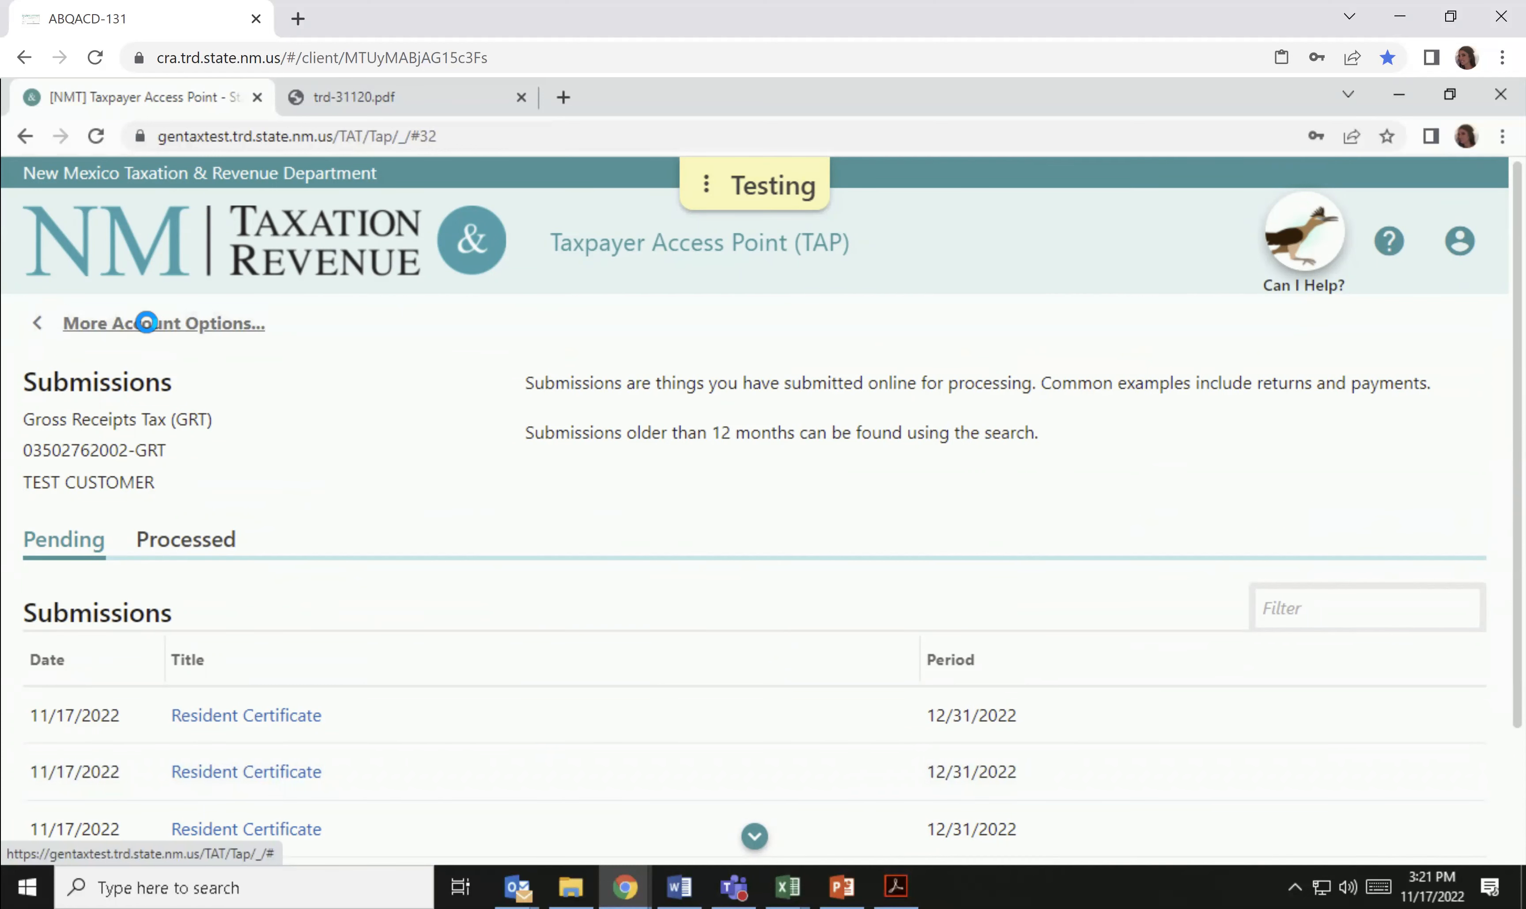